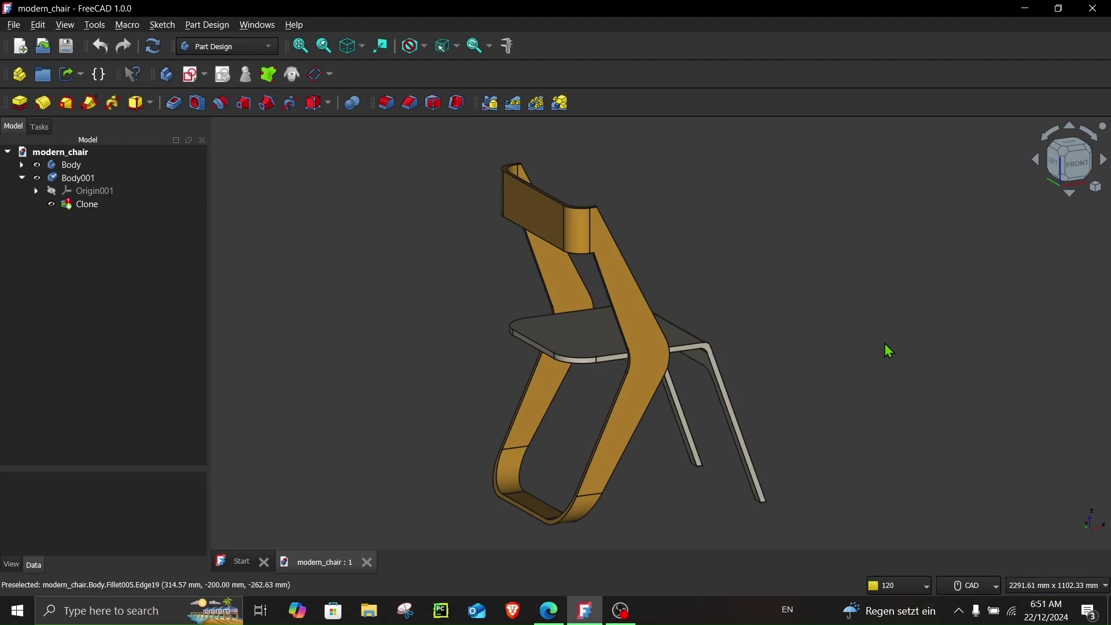
- Orbit and pan the finished modern chair to inspect its front-left and front-right sides
middle_click_drag(888, 370, 765, 373)
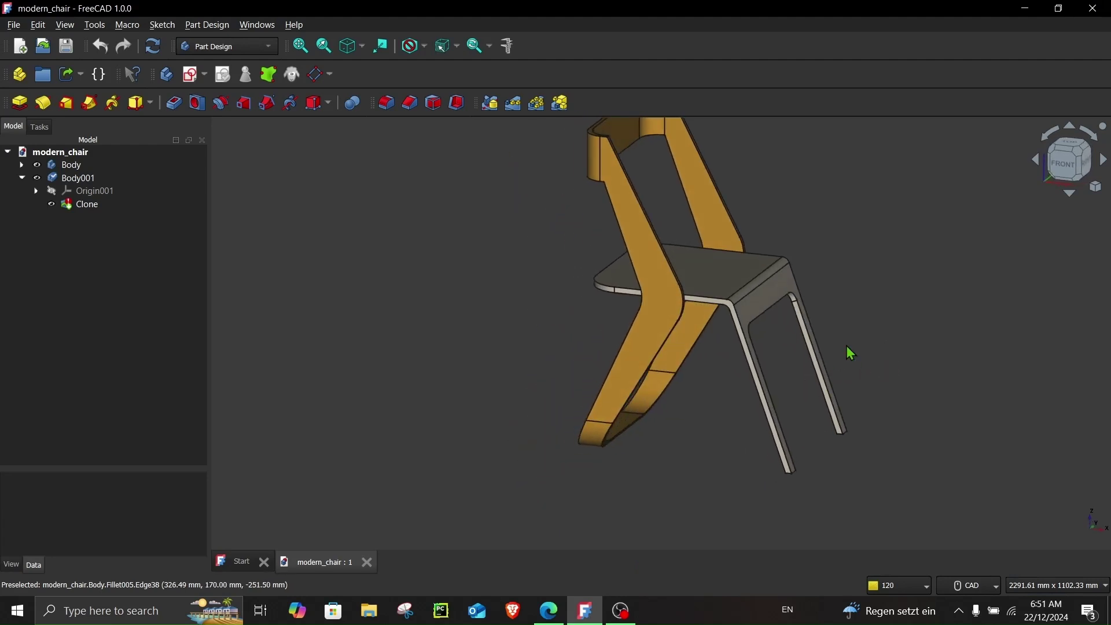
mouse_move(887, 385)
middle_mouse_down()
mouse_move(781, 379)
mouse_move(863, 312)
mouse_move(853, 335)
mouse_move(980, 422)
middle_mouse_up()
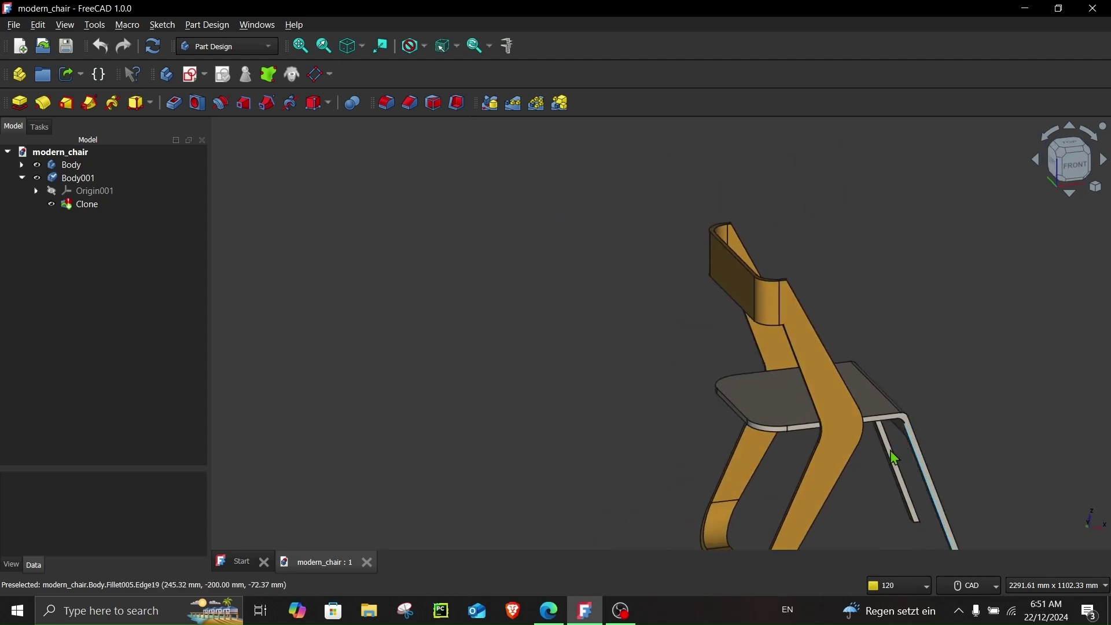
mouse_move(891, 459)
middle_mouse_down()
mouse_move(804, 377)
mouse_move(772, 373)
mouse_move(908, 352)
mouse_move(617, 397)
middle_mouse_up()
mouse_move(633, 353)
middle_mouse_down()
mouse_move(568, 367)
mouse_move(599, 376)
middle_mouse_up()
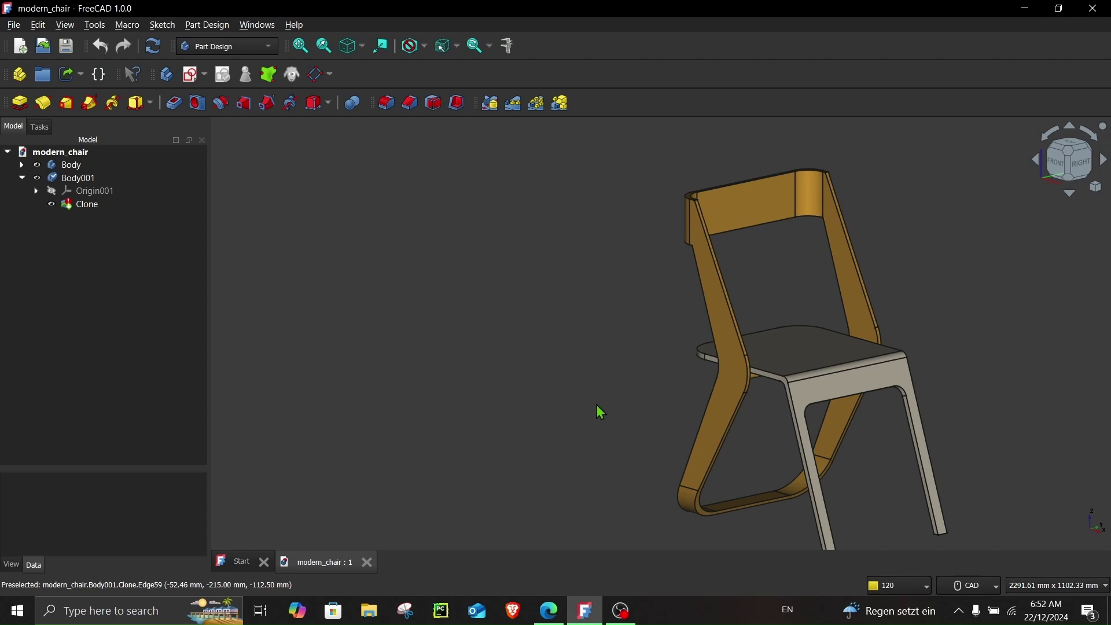
mouse_move(601, 398)
middle_mouse_down()
mouse_move(607, 364)
mouse_move(578, 355)
middle_mouse_up()
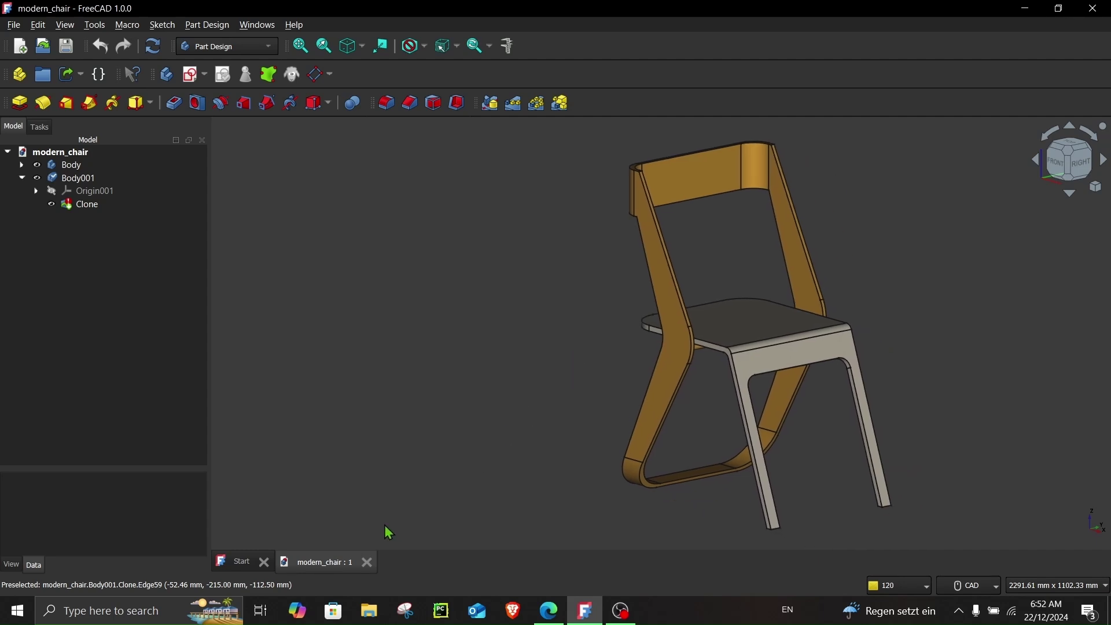
- Close modern_chair and create a Parametric Part with a body and an XZ-plane sketch
left_click(368, 563)
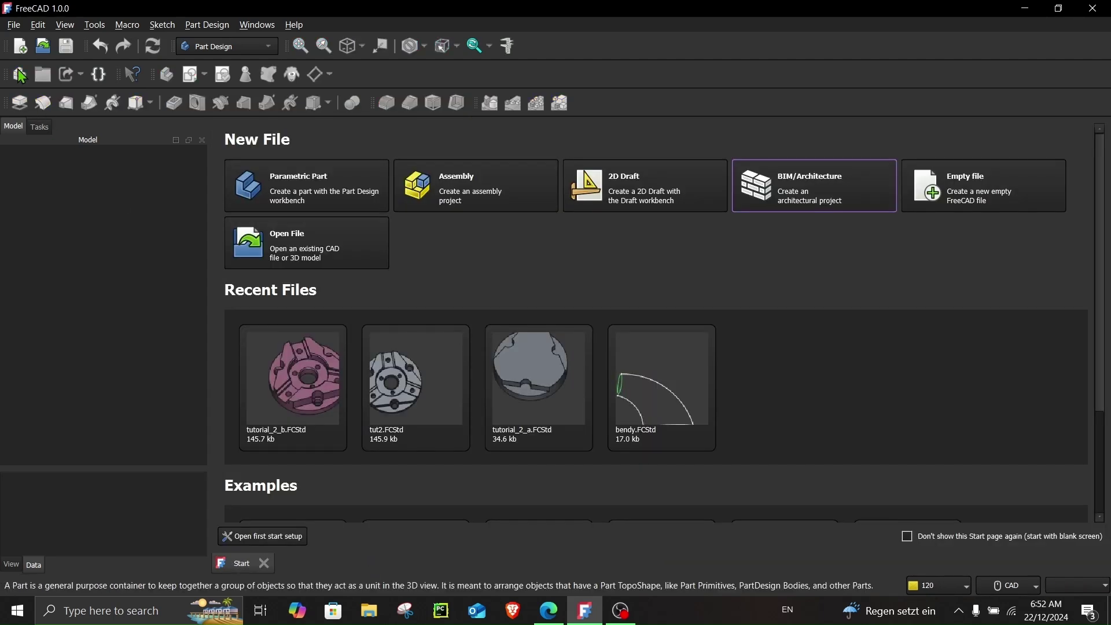
left_click(21, 46)
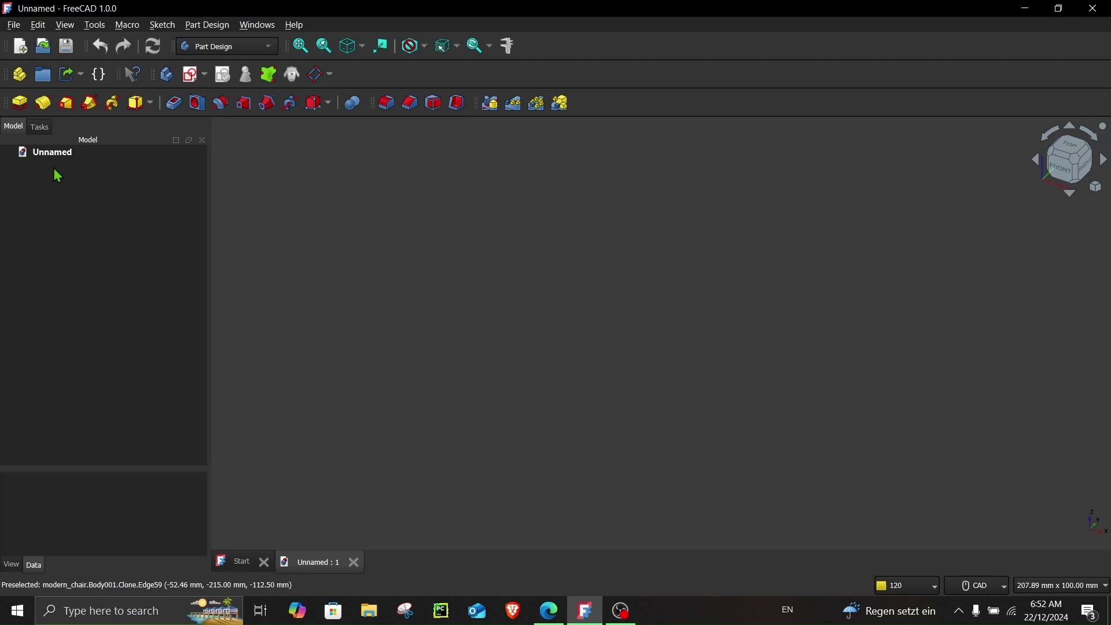
left_click(40, 130)
left_click(44, 182)
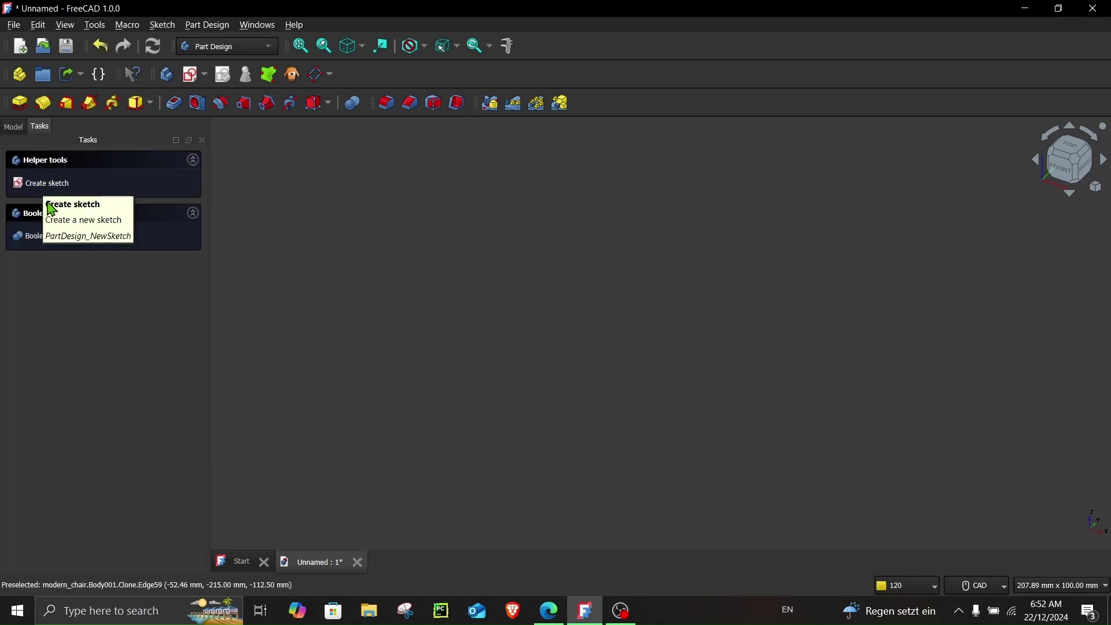
left_click(51, 189)
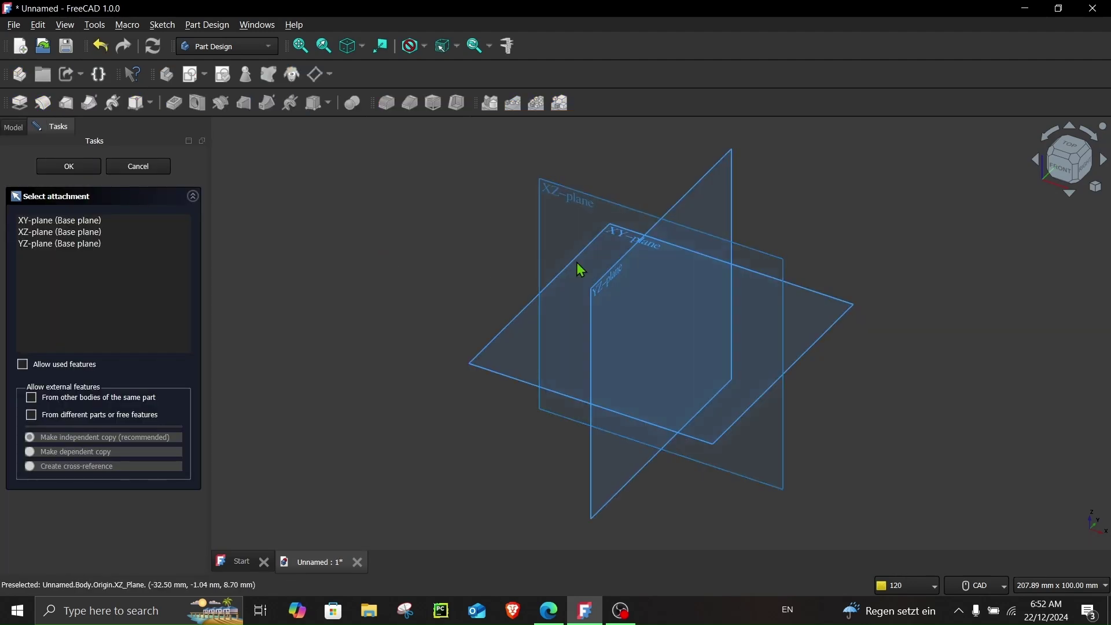
left_click(615, 204)
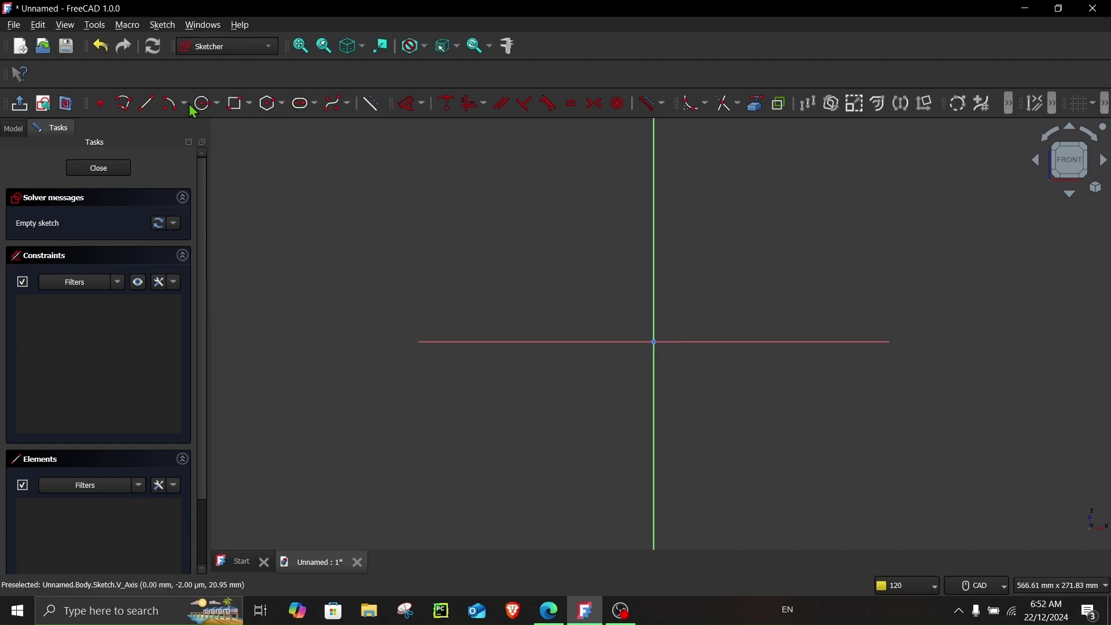
- Draw a top and a bottom horizontal line in the sketch
left_click(149, 110)
left_click(495, 155)
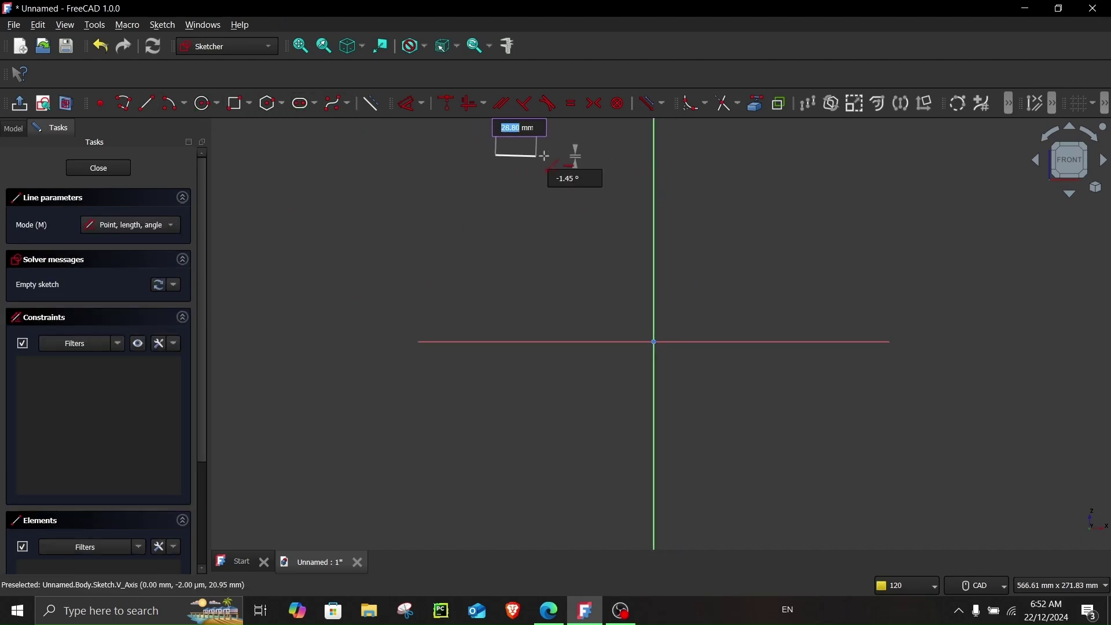
left_click(588, 155)
scroll(562, 400, "down", 1)
scroll(562, 402, "down", 2)
left_click(528, 488)
left_click(588, 488)
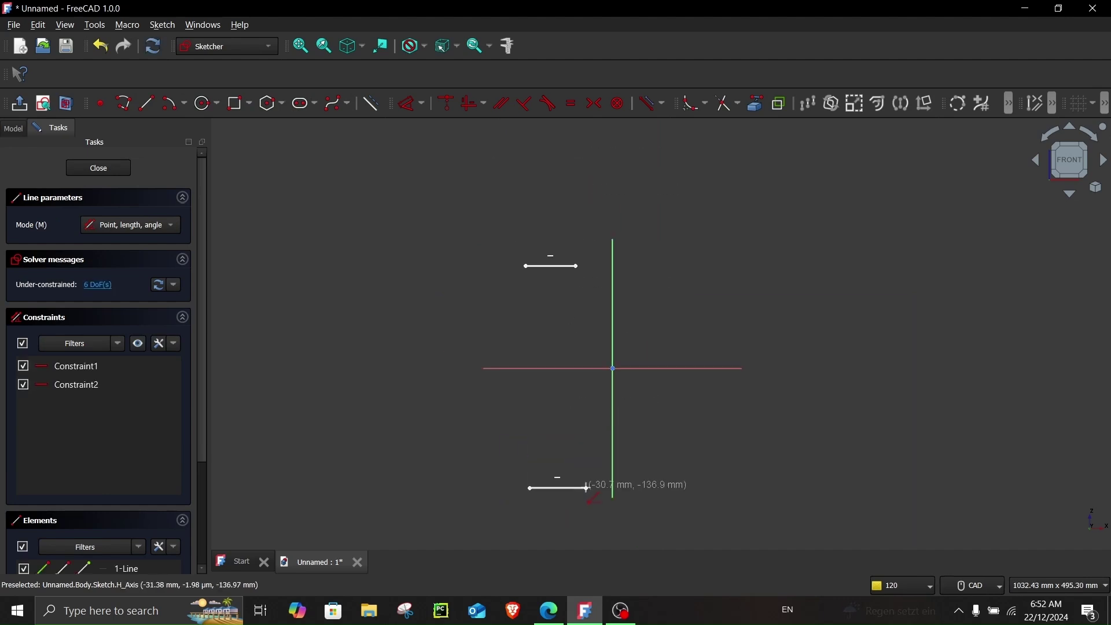
- Dimension the lines 70 mm and 60 mm long, spaced 850 mm apart vertically
left_click(411, 113)
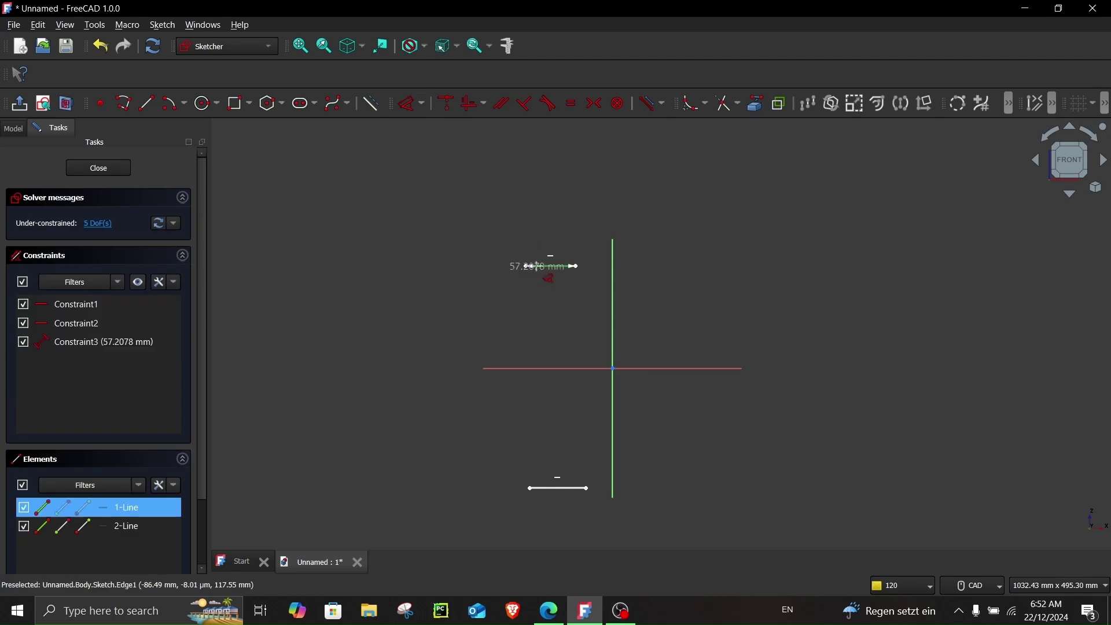
left_click(518, 253)
type("70")
key("Return")
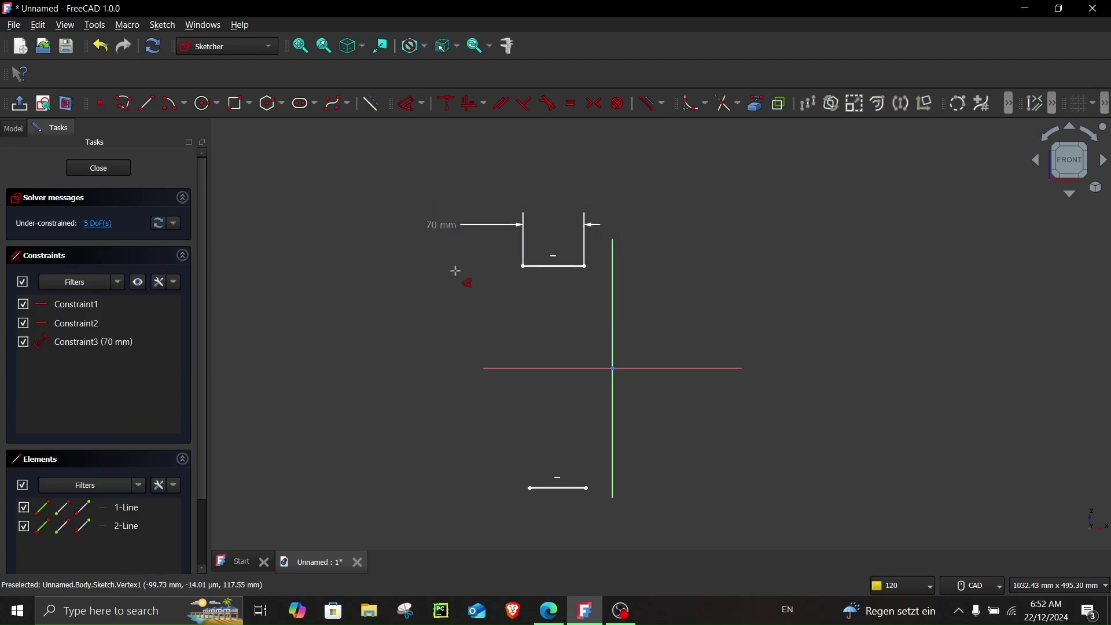
left_click(563, 495)
left_click(470, 524)
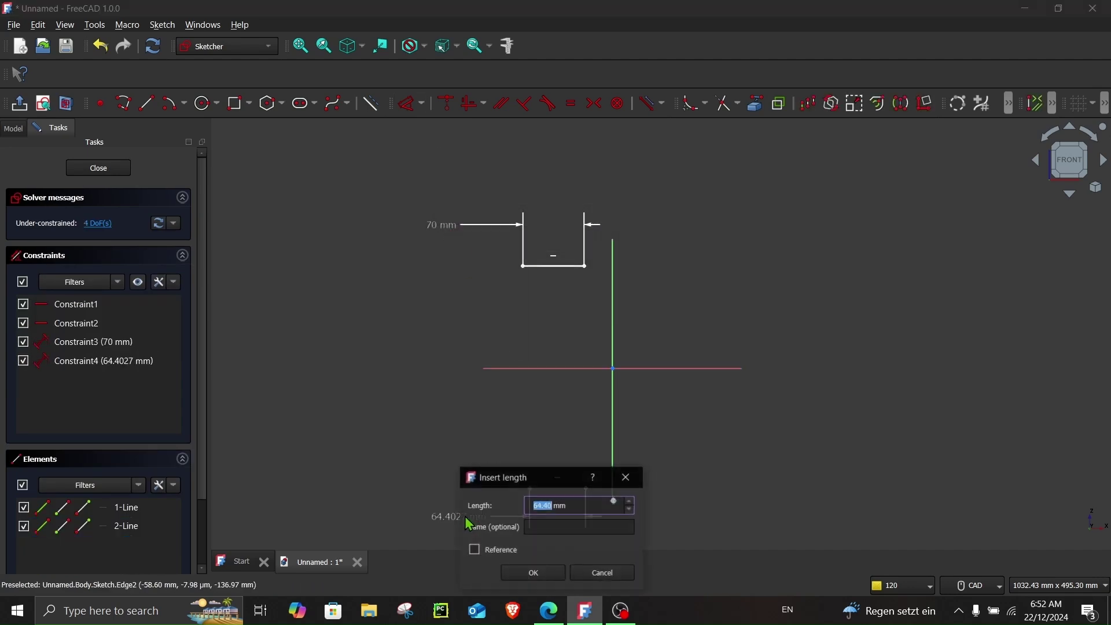
type("0")
key("Return")
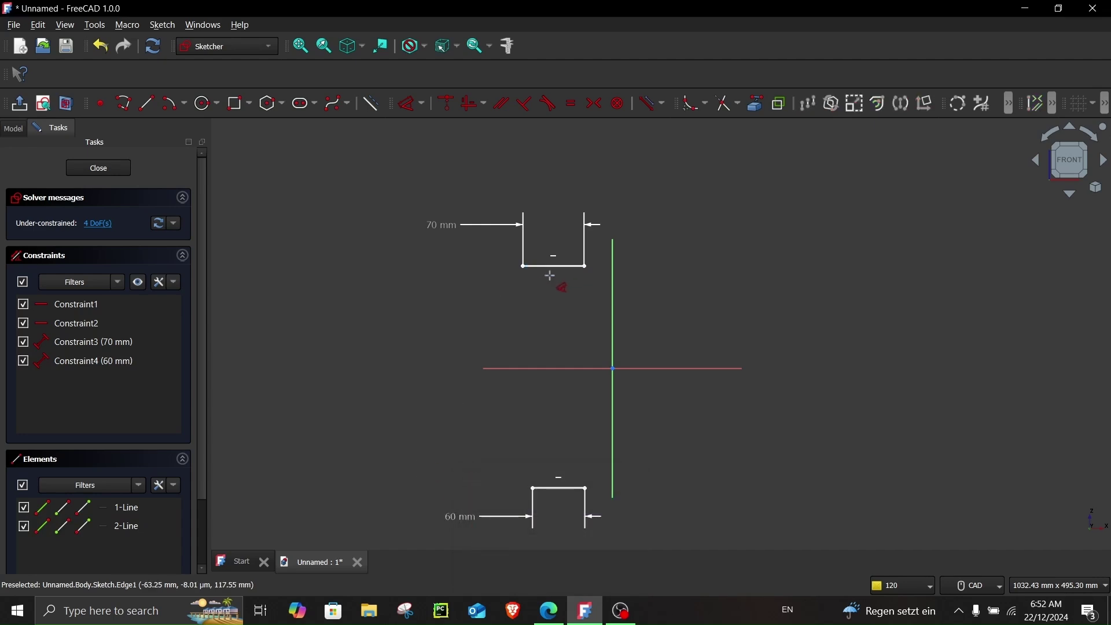
left_click(552, 267)
left_click(559, 489)
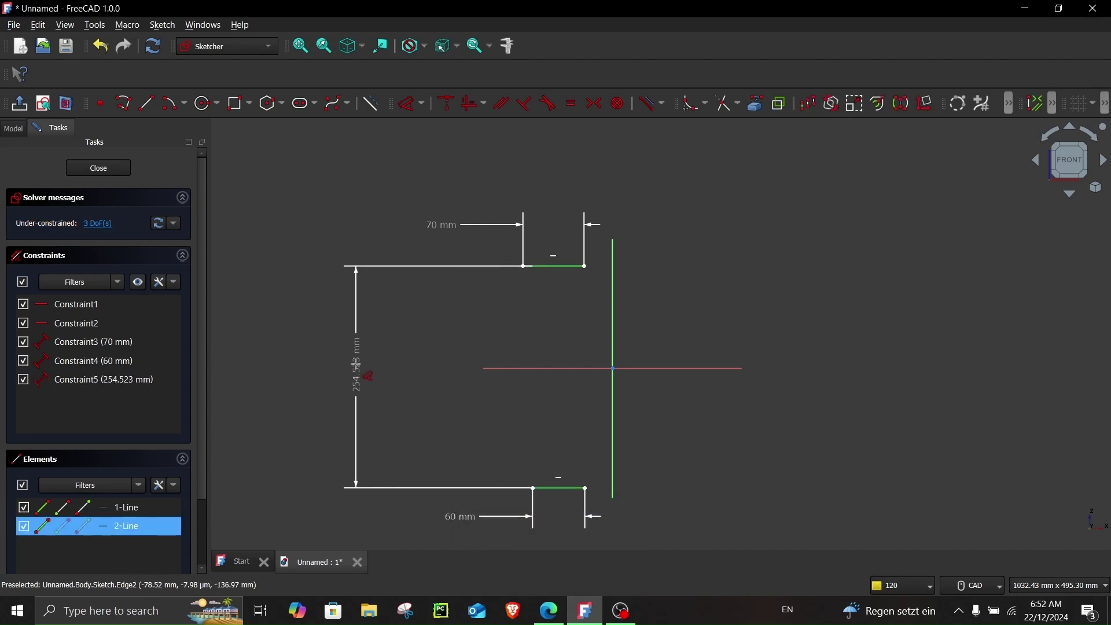
left_click(364, 371)
key("Return")
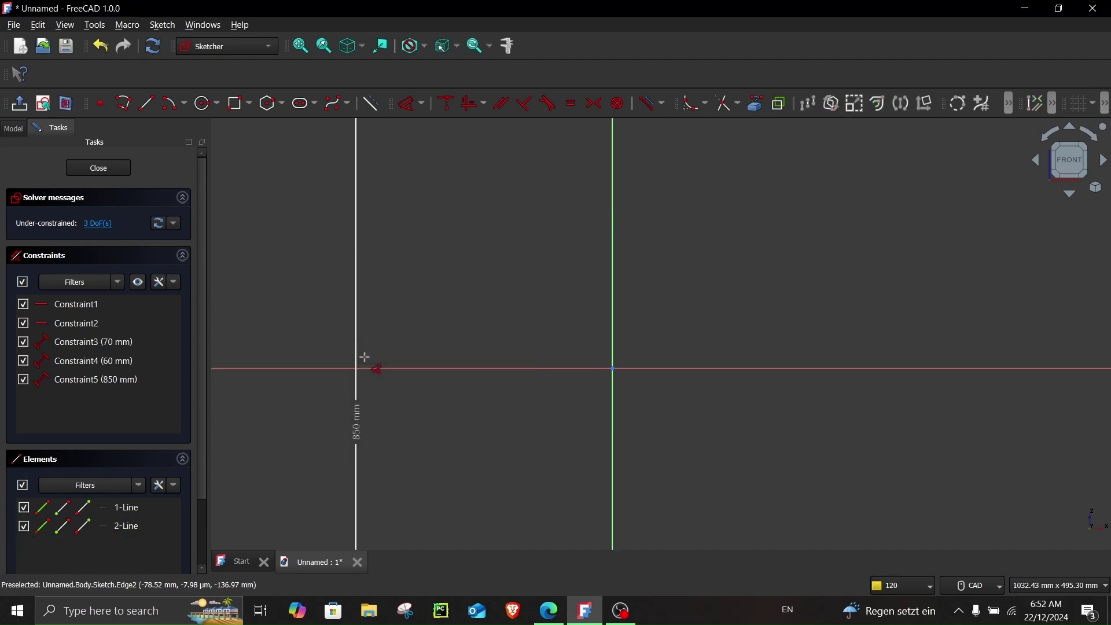
- Drag the two constrained lines into position on the left of the sketch
scroll(449, 312, "down", 5)
scroll(440, 313, "up", 2)
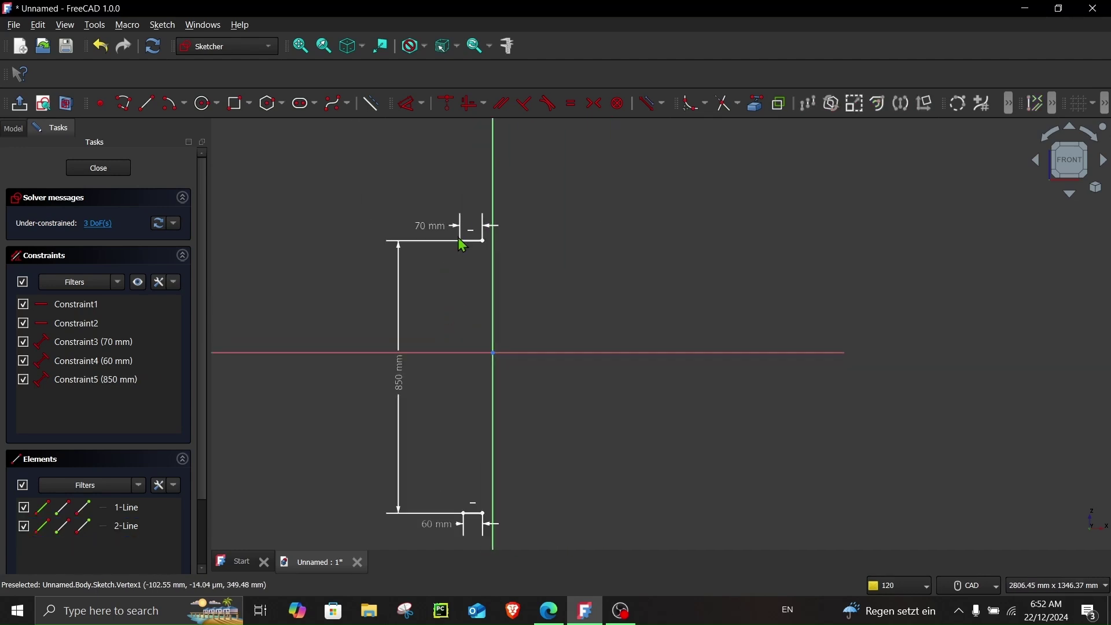
left_click_drag(466, 523, 429, 521)
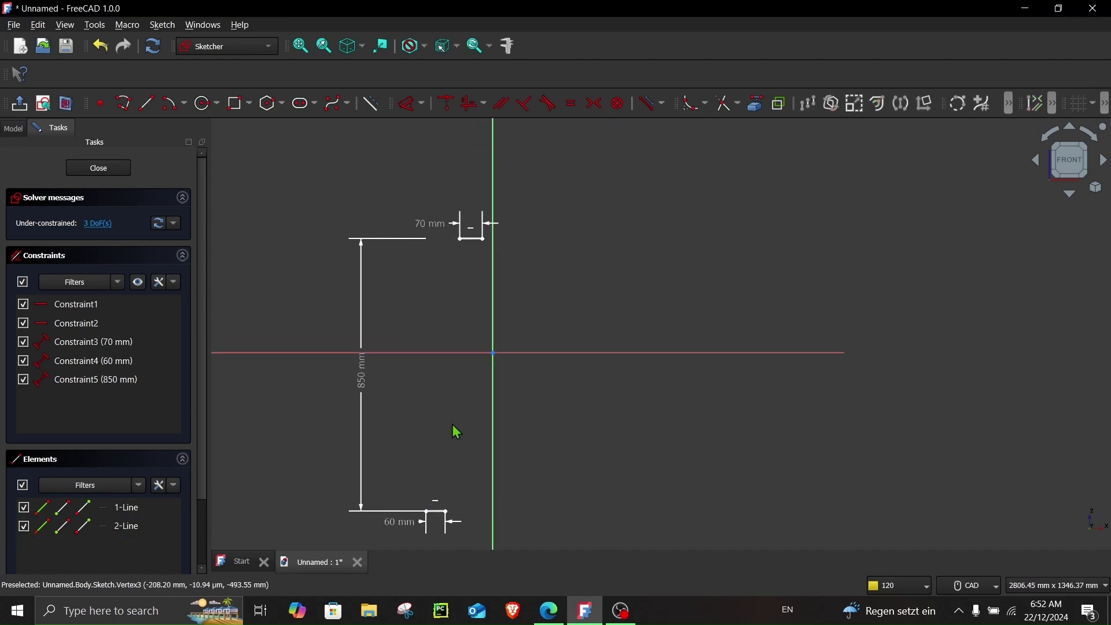
left_click_drag(461, 239, 449, 243)
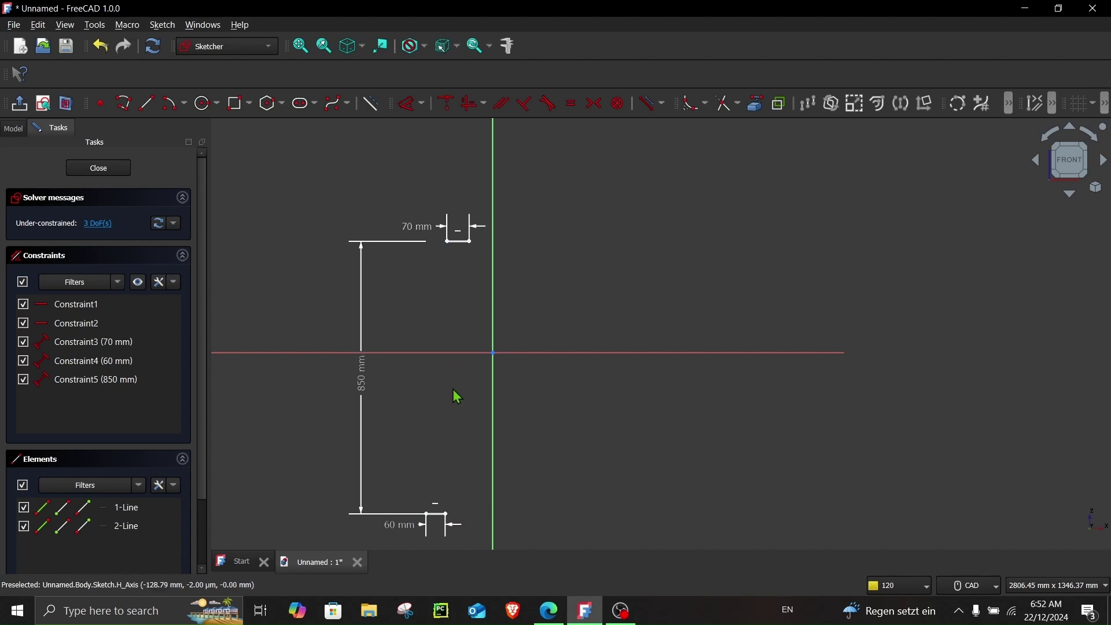
left_click_drag(429, 524, 437, 485)
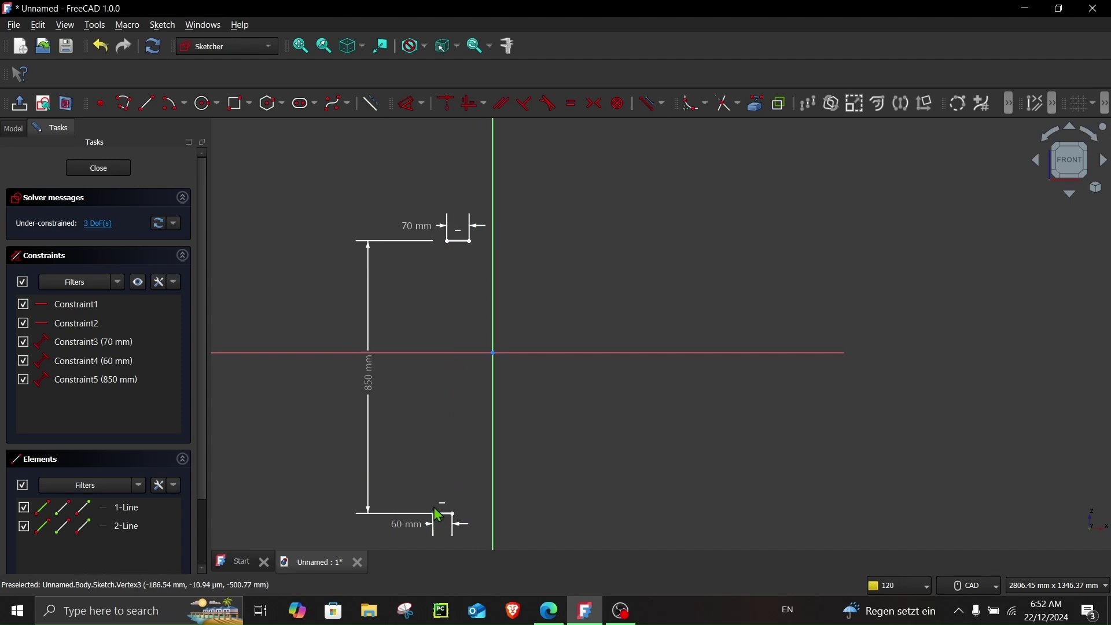
- Draw connected angled segments from the top line through the origin to the bottom line and back up
left_click(146, 103)
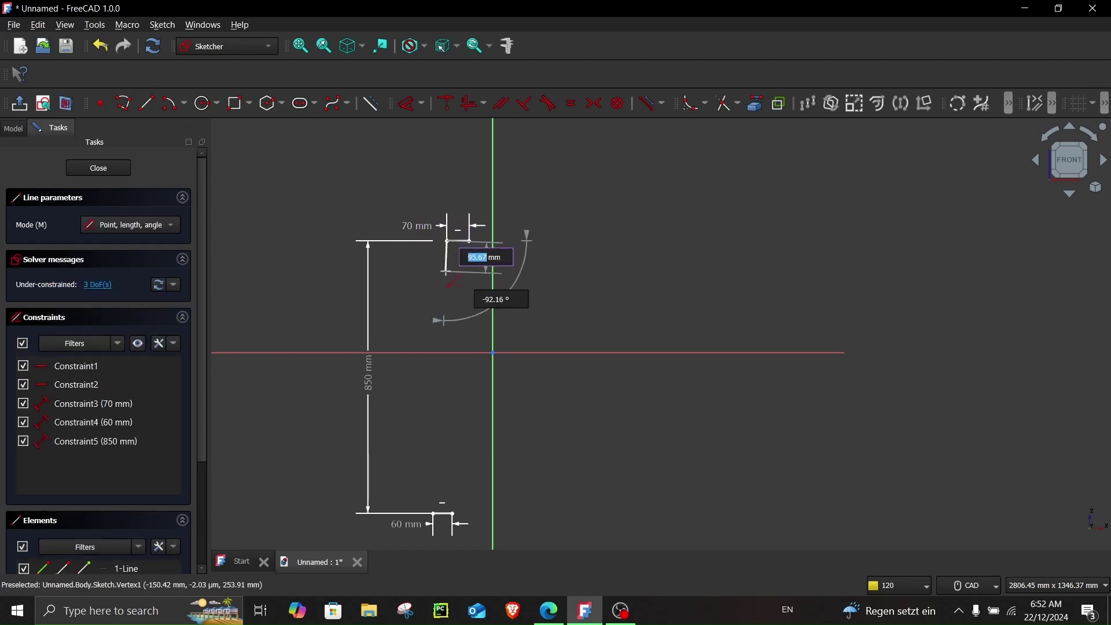
left_click(446, 242)
left_click(446, 271)
left_click(445, 271)
left_click(468, 271)
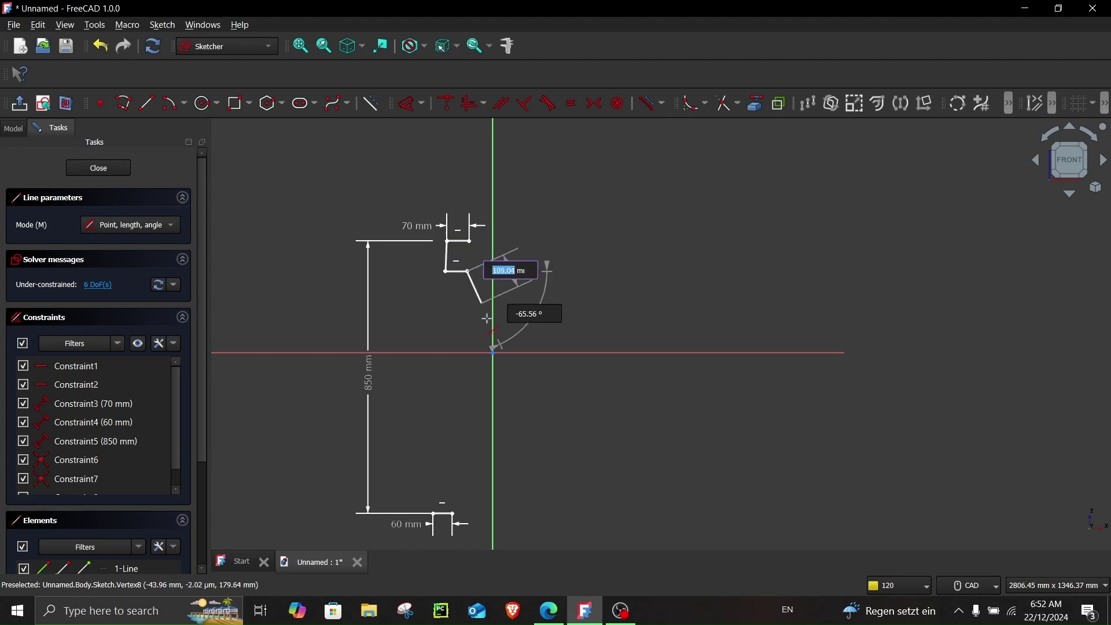
left_click(492, 352)
left_click(434, 513)
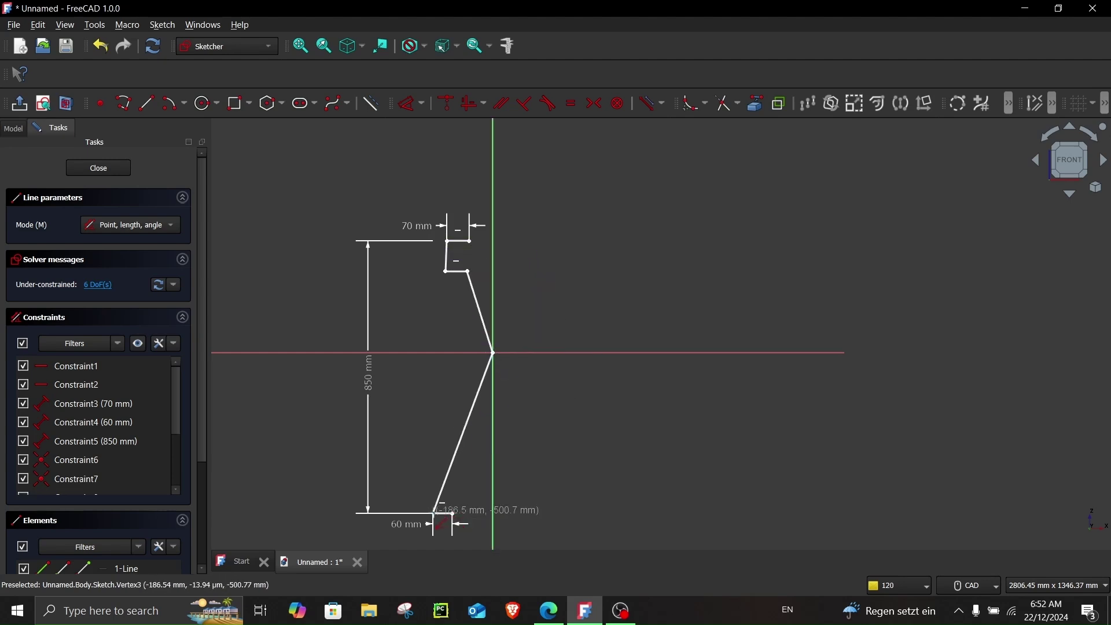
left_click(452, 513)
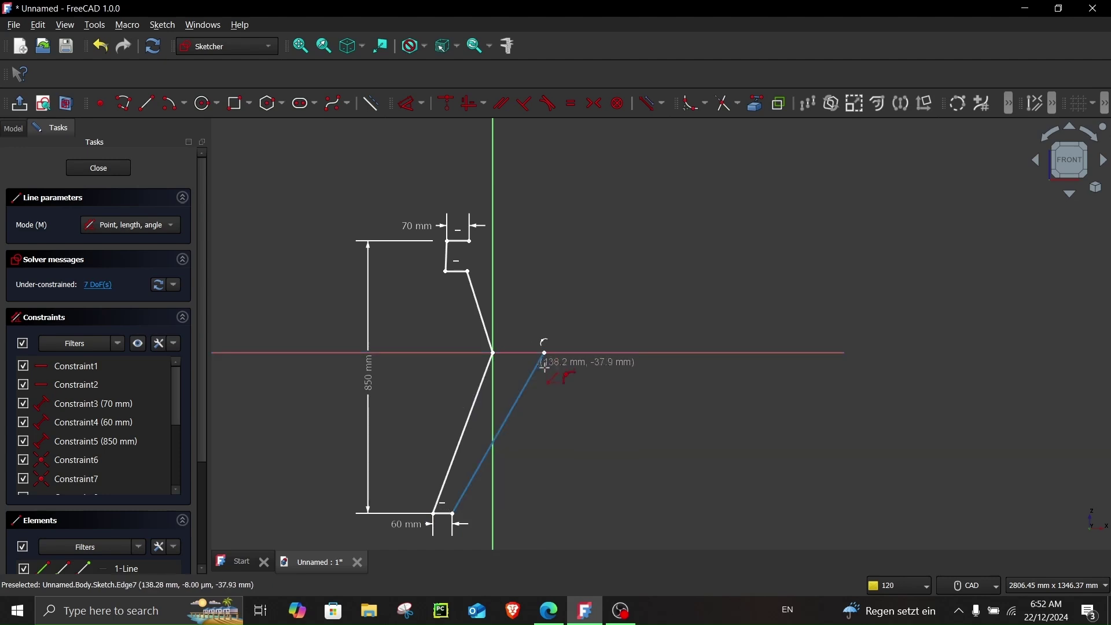
left_click(544, 351)
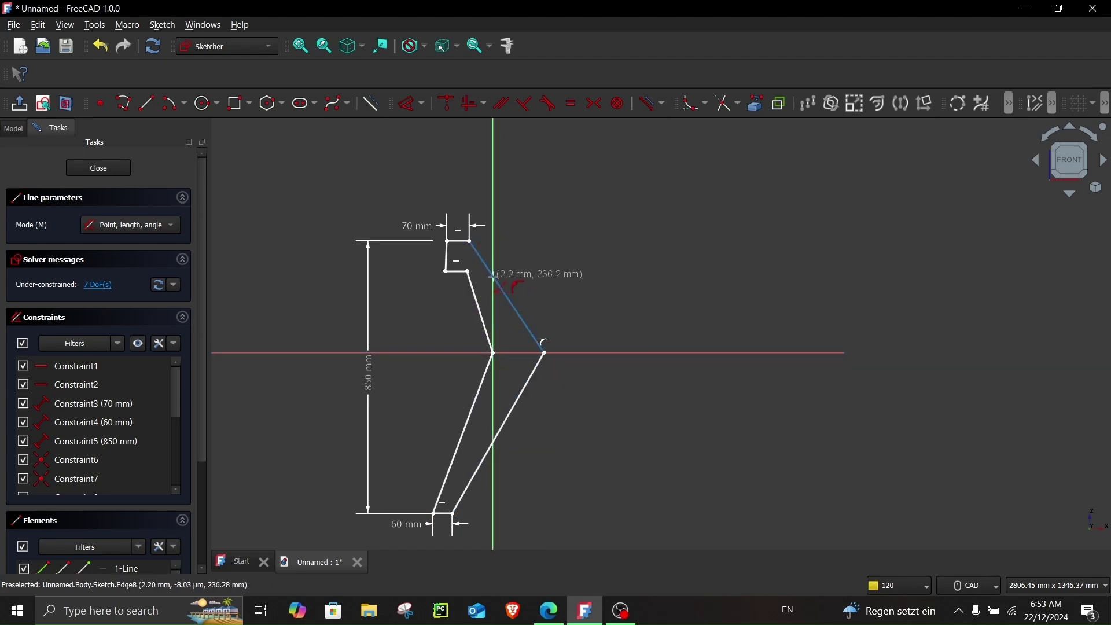
right_click(497, 284)
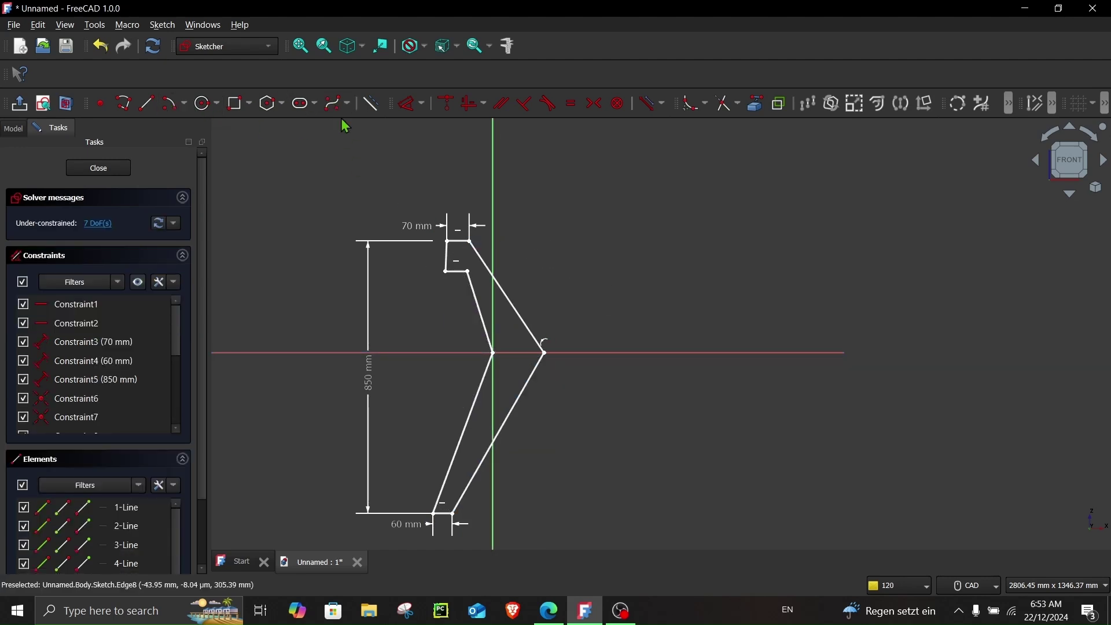
left_click(411, 104)
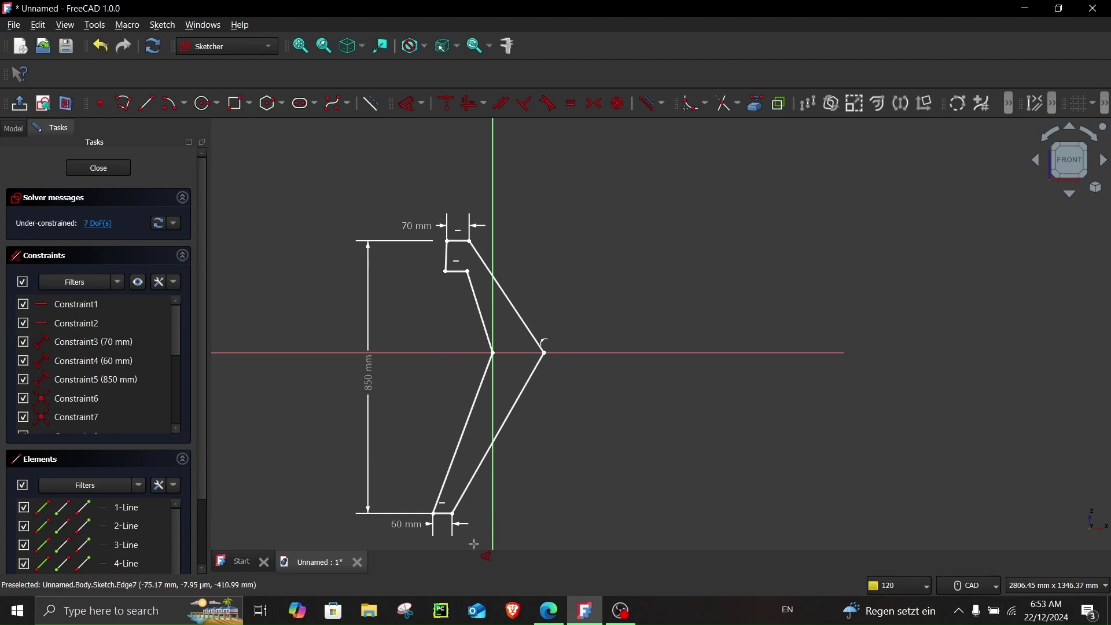
- Add a 430 mm vertical height from the bottom edge to the horizontal axis
scroll(446, 513, "up", 3)
left_click(444, 519)
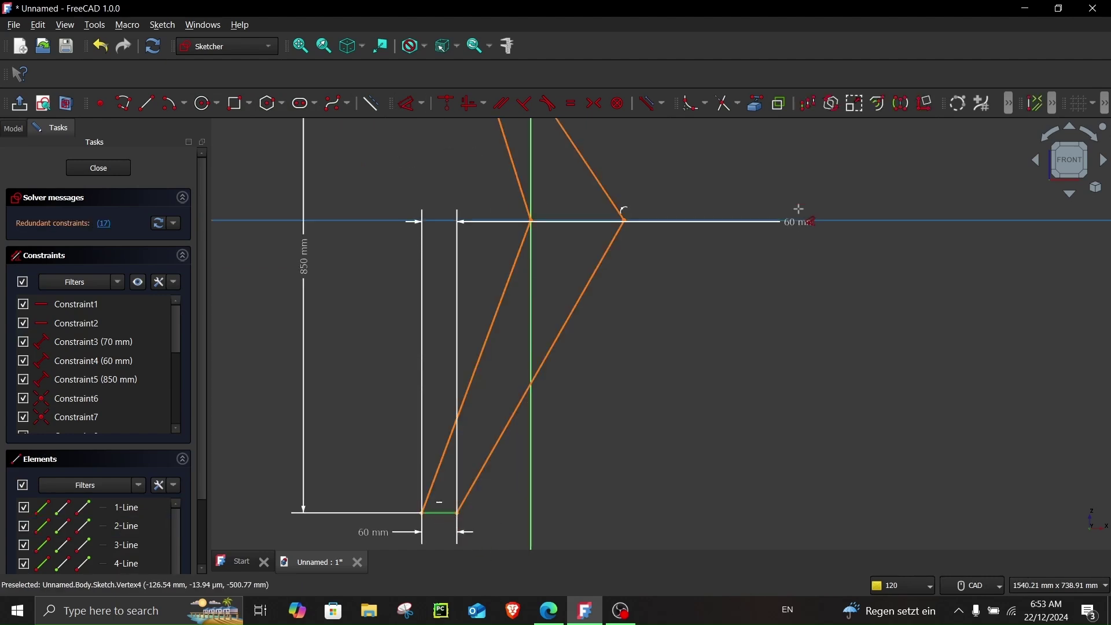
left_click(769, 220)
left_click(702, 338)
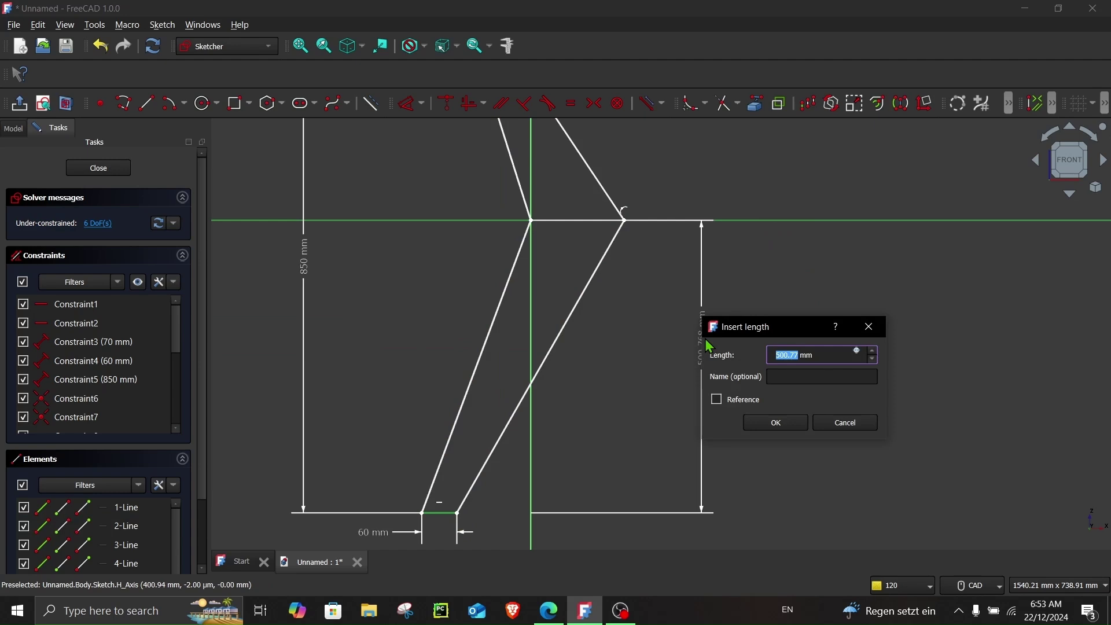
key("Return")
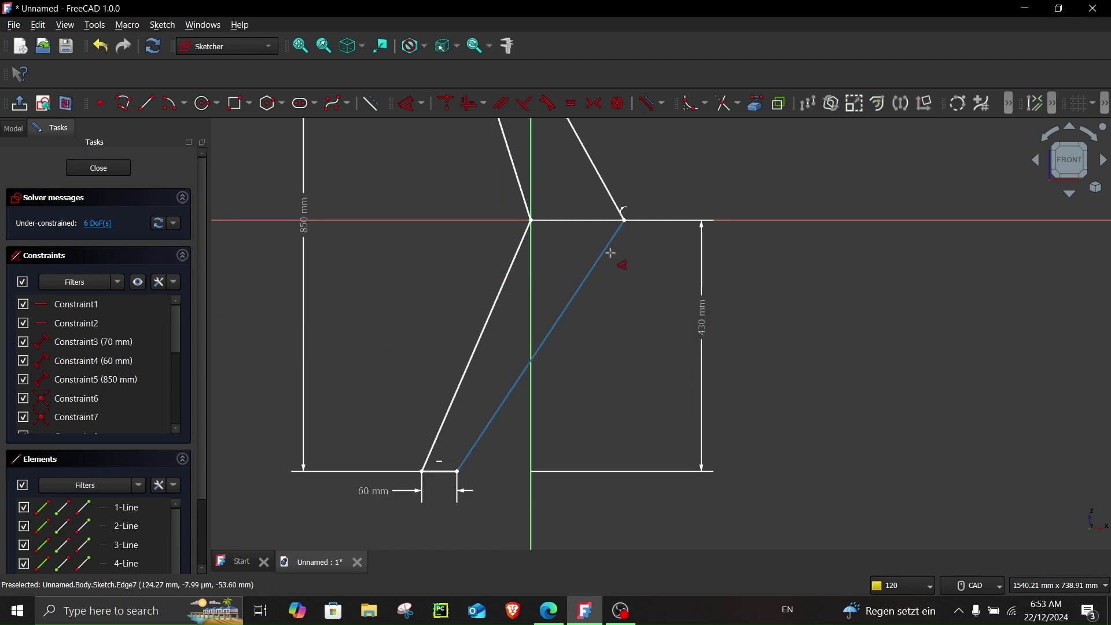
- Constrain the lower sloped line at 65° and the upper sloped line at 70°
scroll(599, 254, "down", 2)
left_click(527, 287)
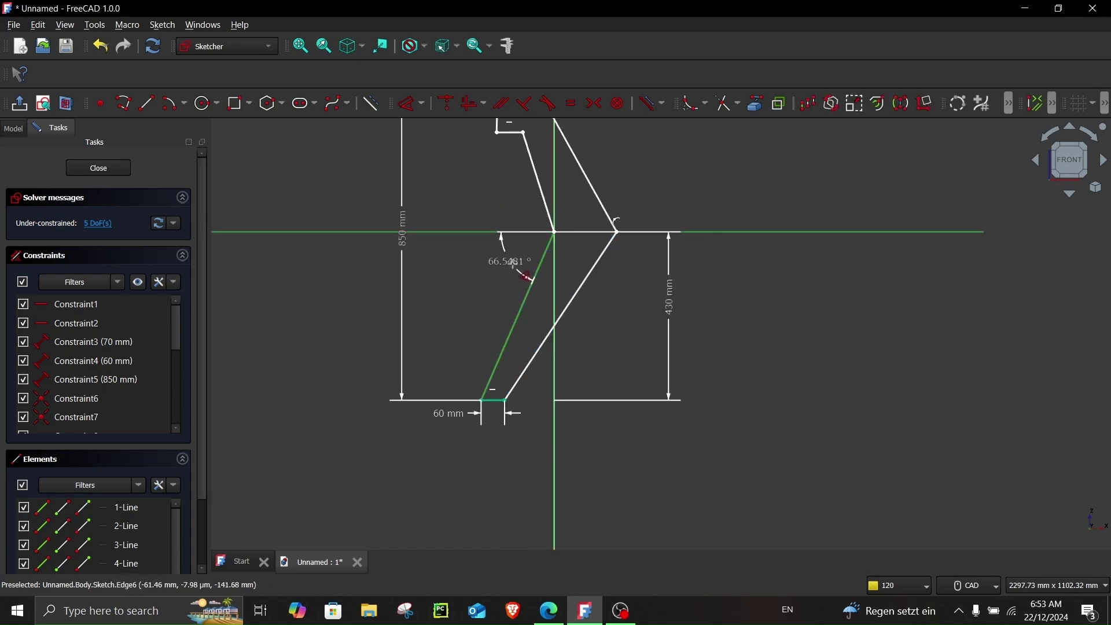
left_click(513, 264)
key("Return")
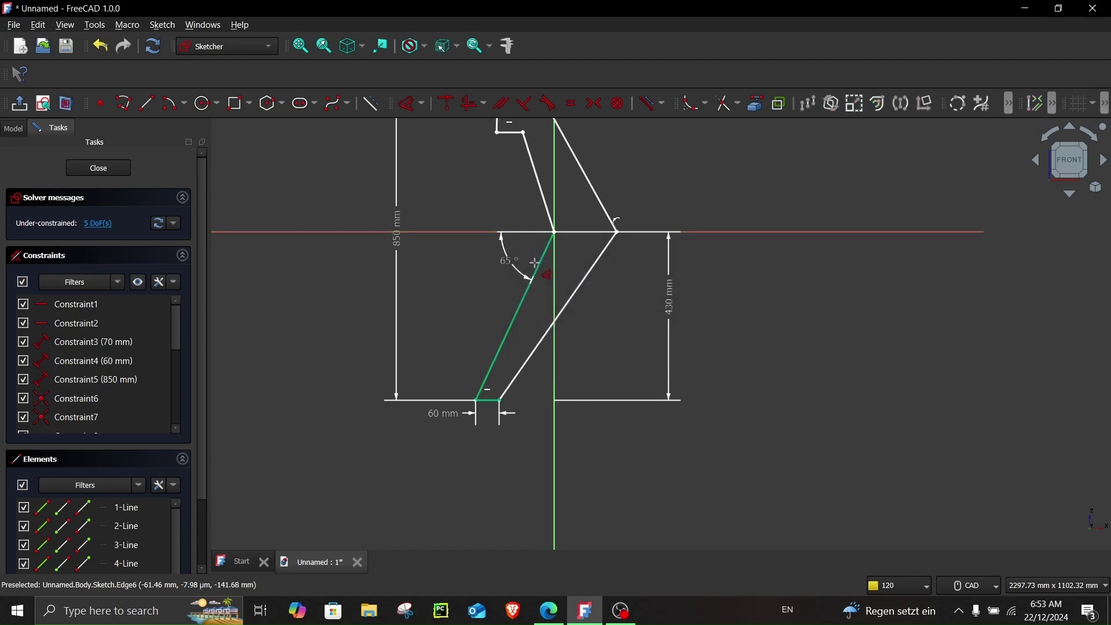
left_click(535, 187)
left_click(521, 225)
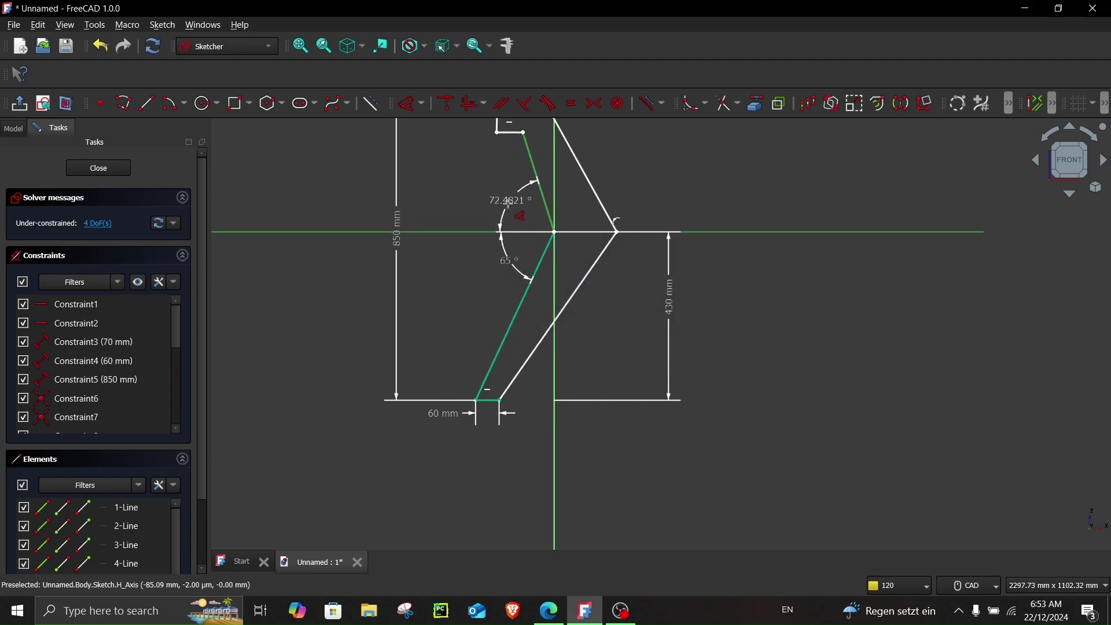
left_click(510, 214)
type("0")
key("Return")
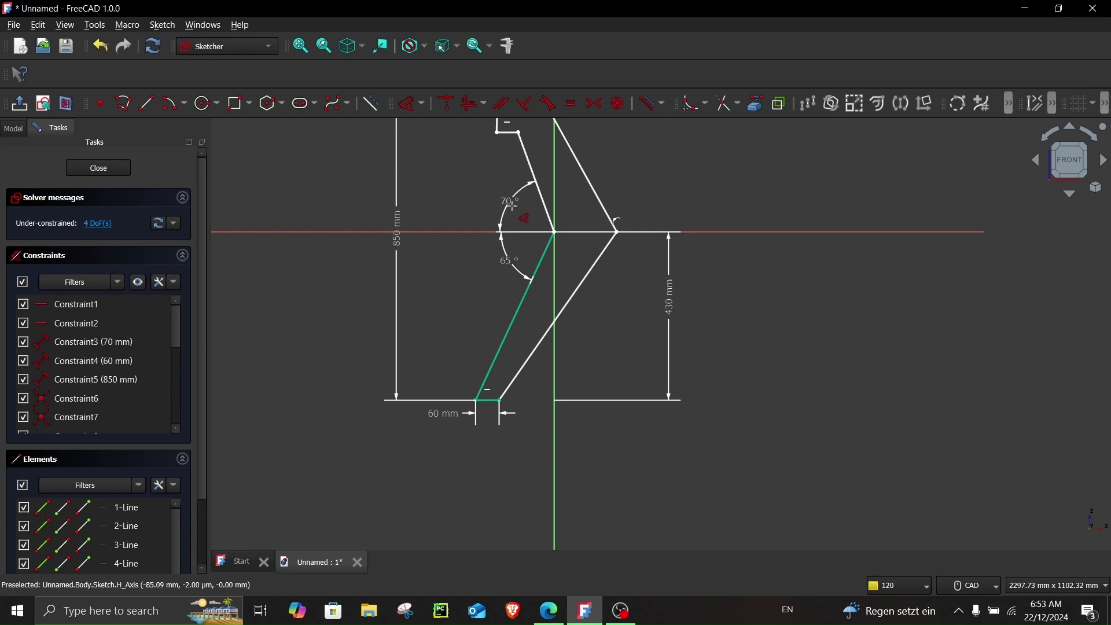
- Add a 120 mm distance between axis vertices and a 120 mm backrest edge length
middle_click_drag(496, 200, 496, 317)
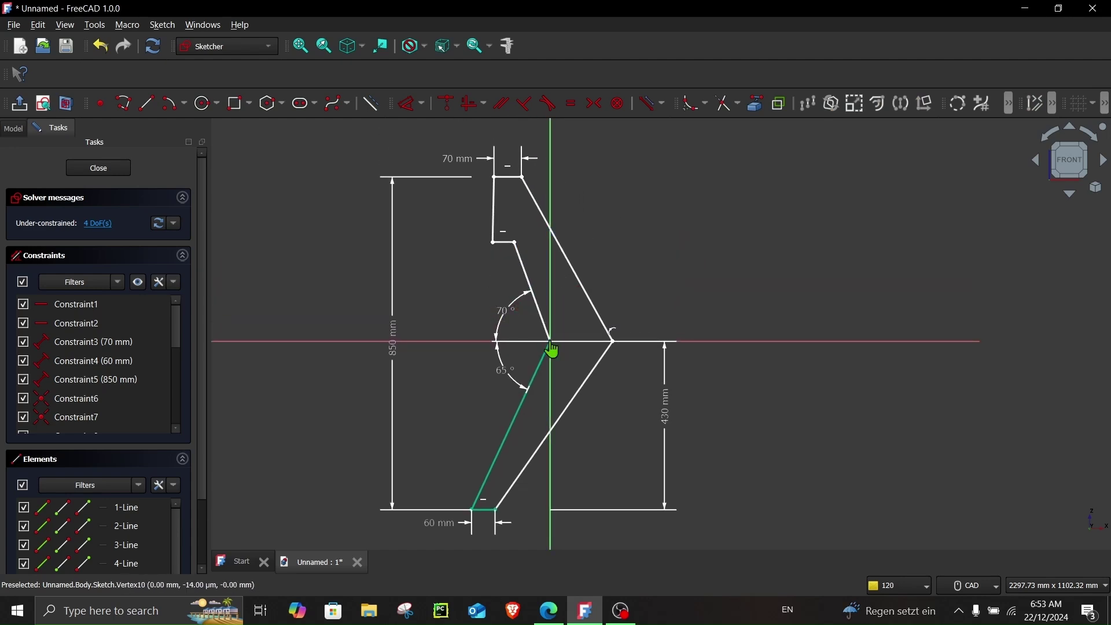
left_click(552, 343)
left_click(616, 337)
left_click(709, 258)
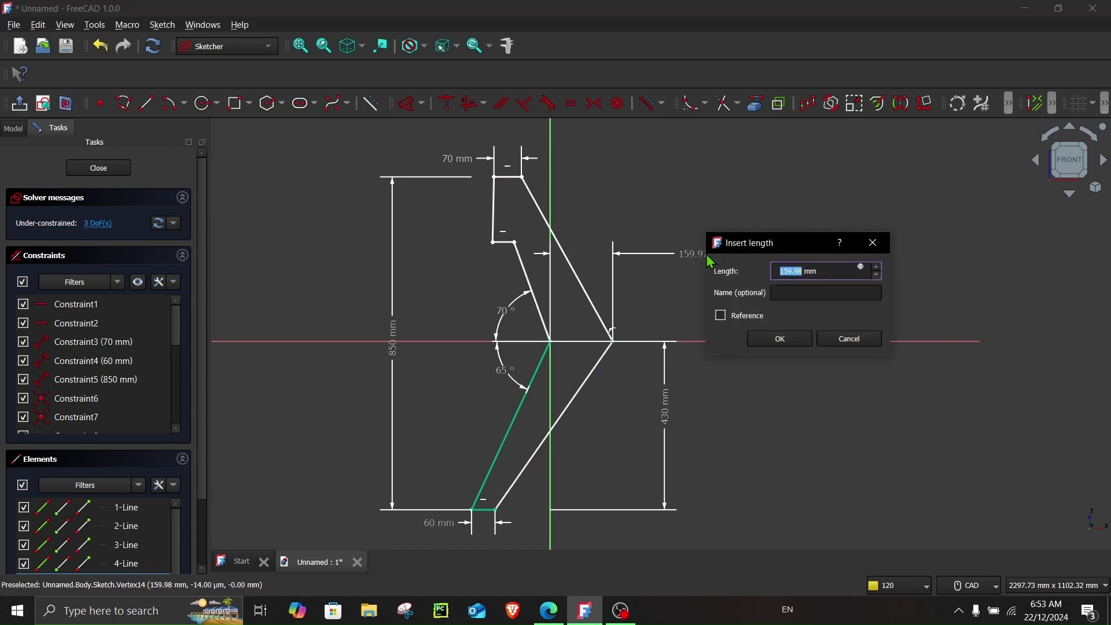
type("0")
key("Return")
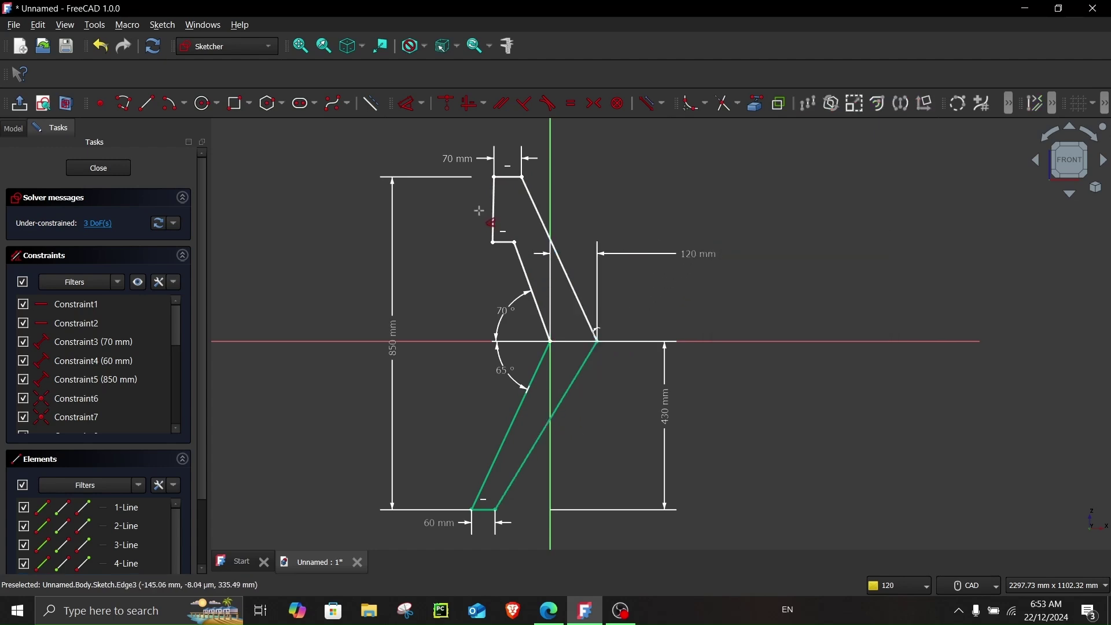
left_click(491, 219)
left_click(457, 224)
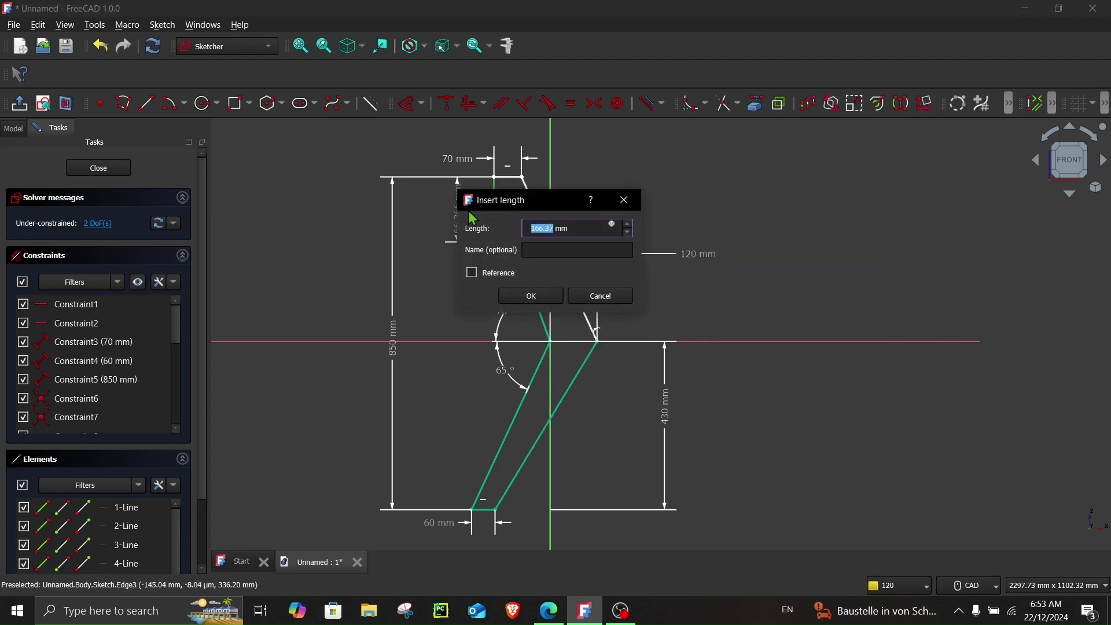
type("0")
key("Return")
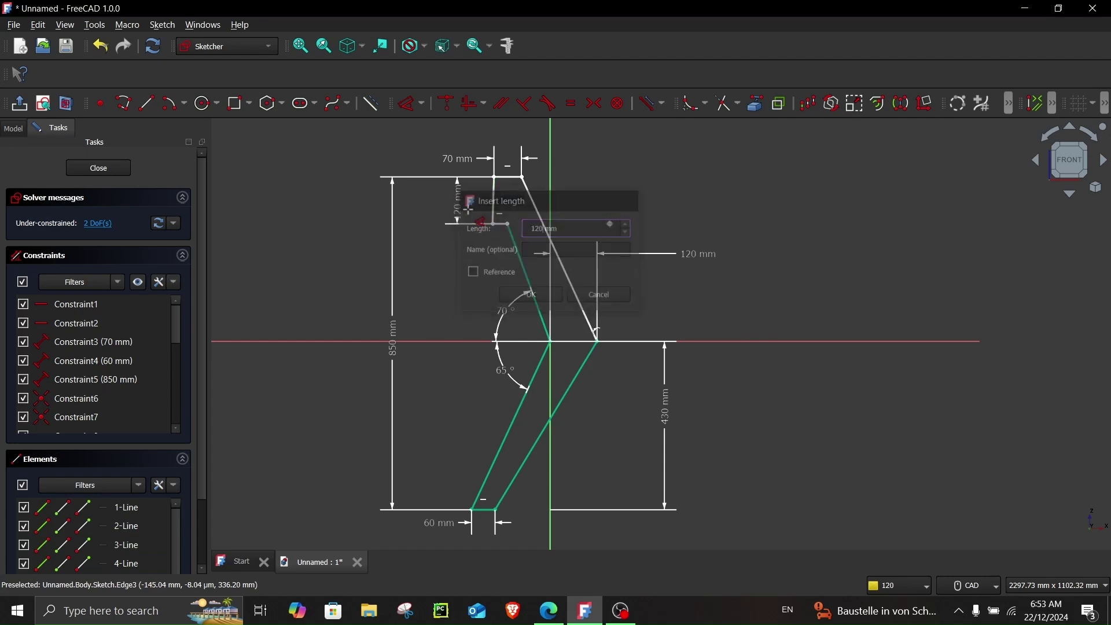
- Make the short upper-left edge vertical and reposition it in the front view
scroll(446, 197, "up", 2)
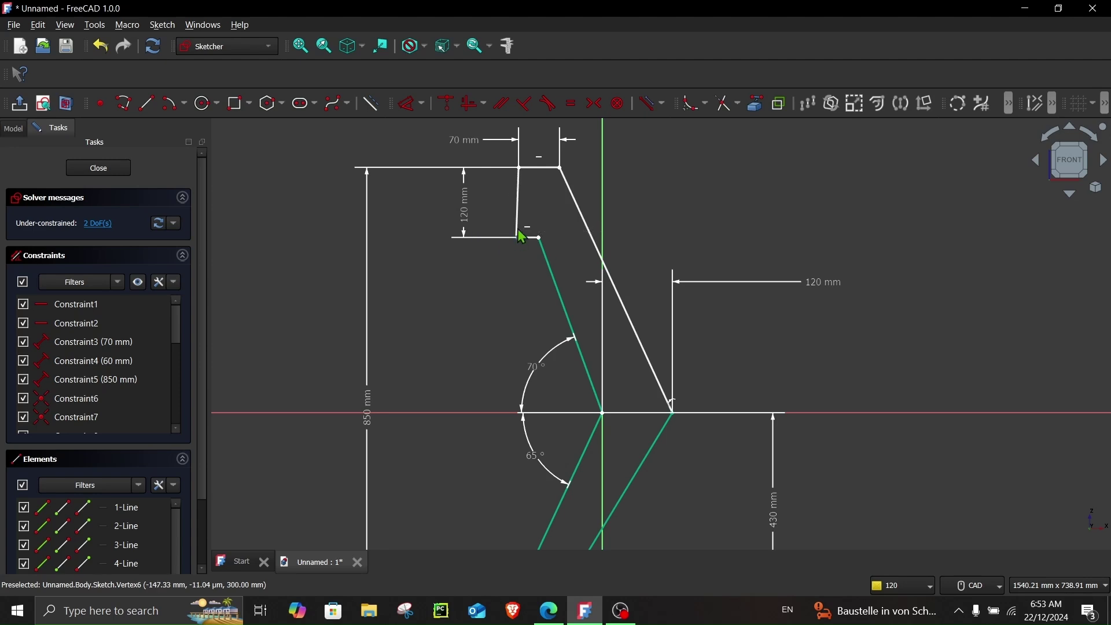
left_click(518, 201)
left_click(473, 103)
scroll(499, 332, "down", 2)
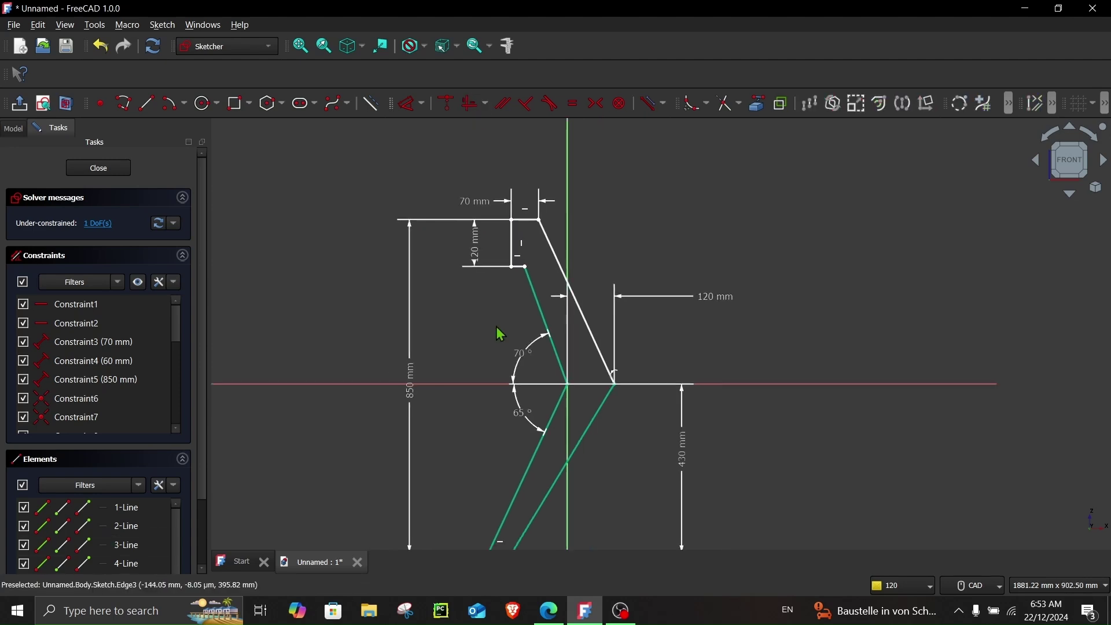
scroll(486, 398, "down", 2)
middle_click_drag(485, 346, 489, 335)
left_click(1068, 158)
left_click_drag(505, 291, 503, 299)
- Set a 30 mm horizontal gap between the two vertical edges
left_click(410, 103)
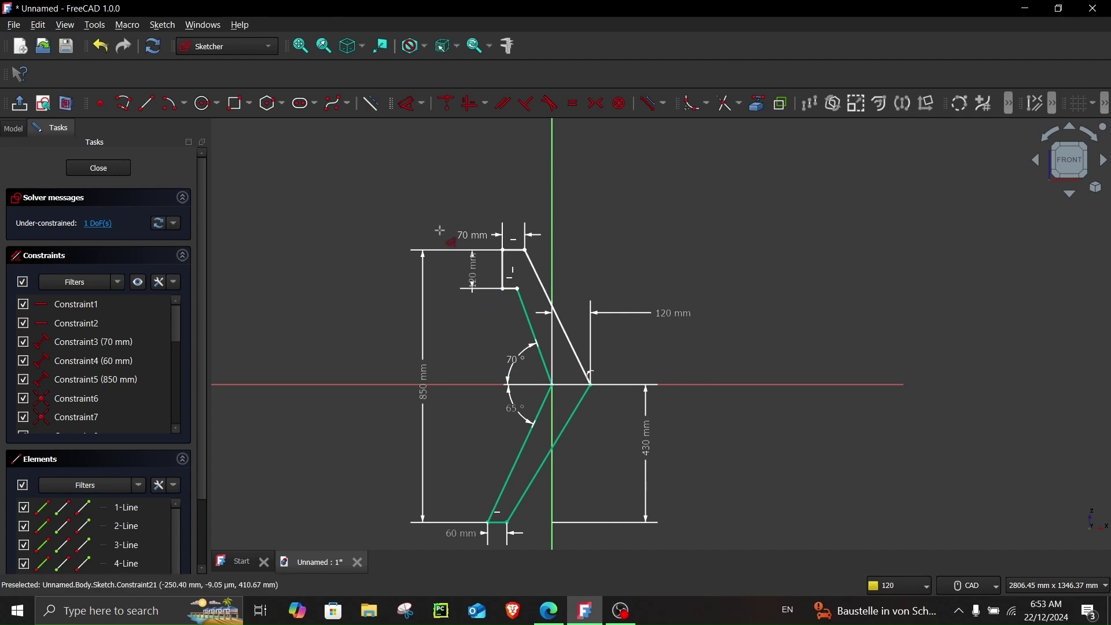
left_click(488, 521)
left_click(503, 250)
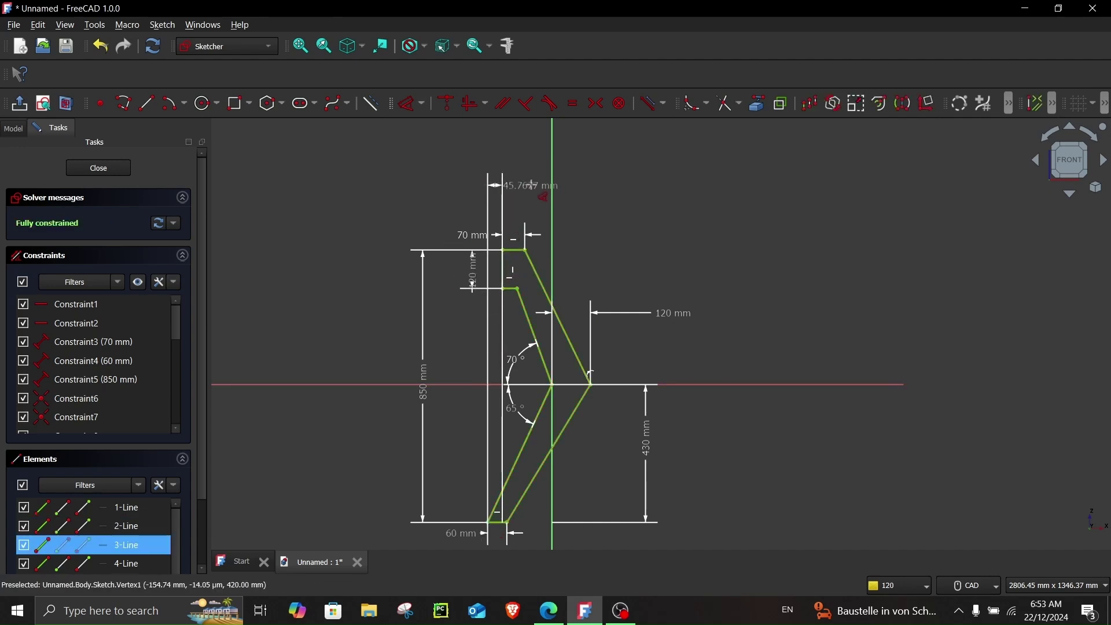
left_click(531, 185)
type("0")
key("Return")
key("0")
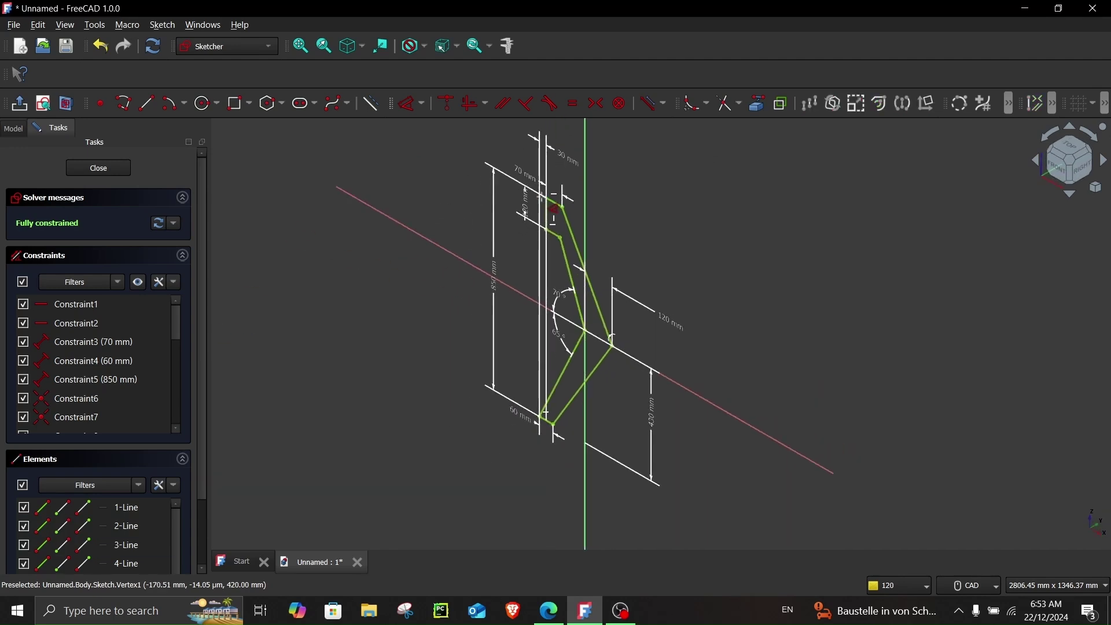
key("1")
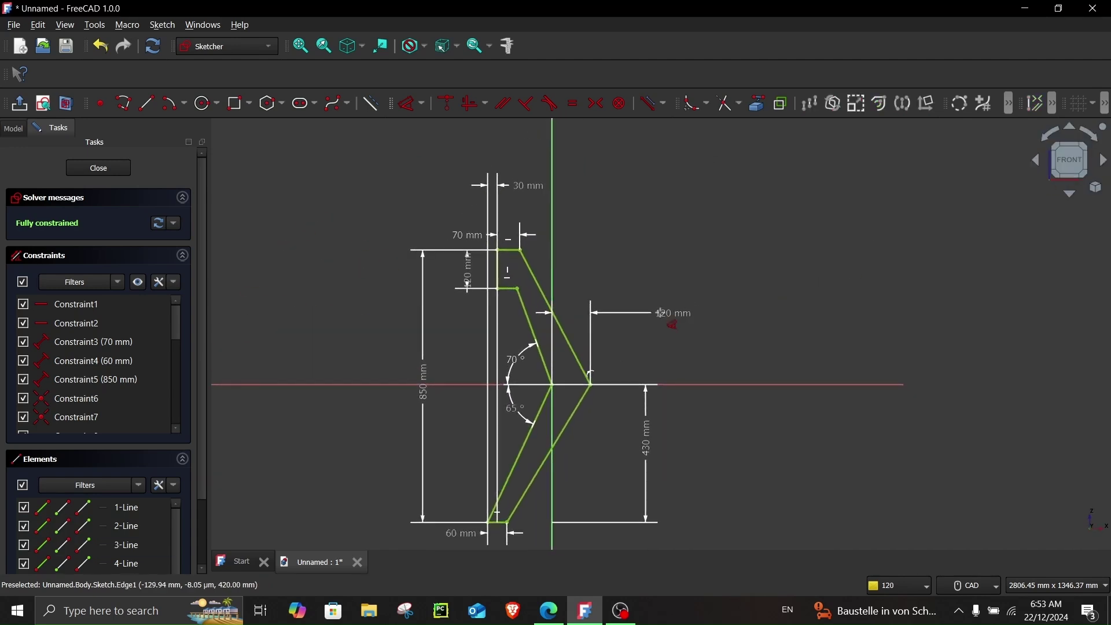
scroll(588, 365, "up", 1)
scroll(584, 380, "up", 1)
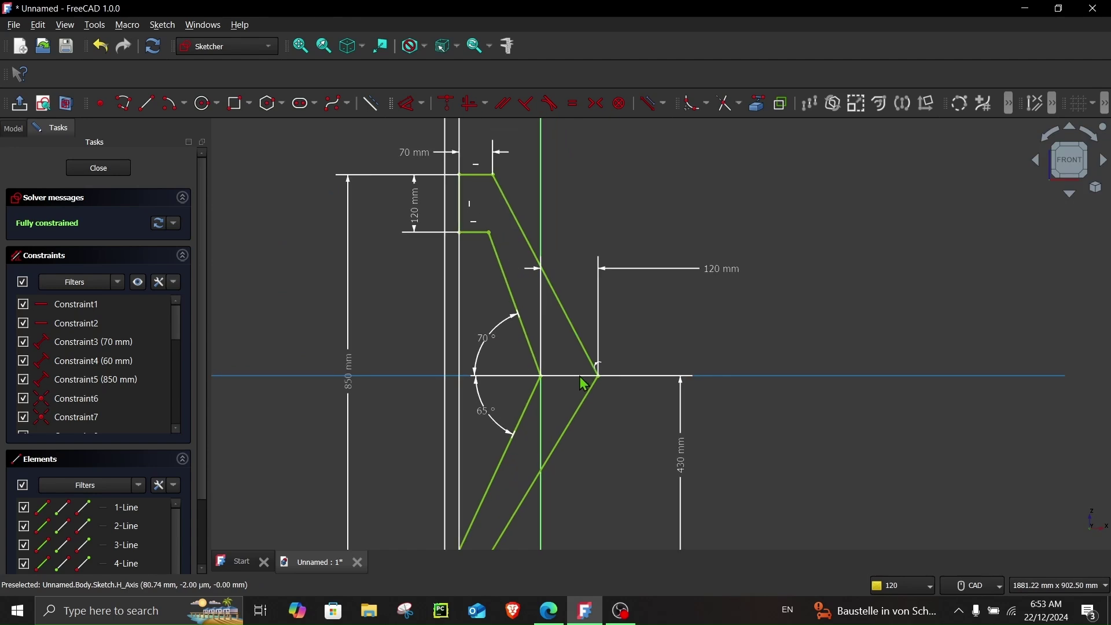
scroll(583, 311, "up", 1)
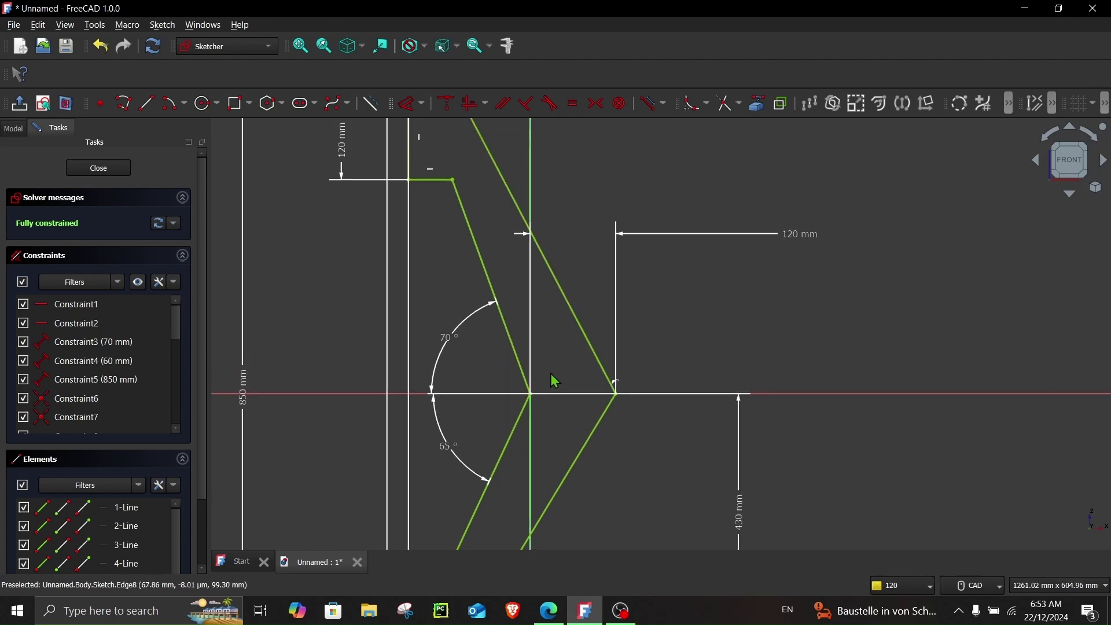
- Fillet the inner corner at the axis and the outer seat corner
middle_click_drag(551, 373, 580, 295)
left_click(694, 114)
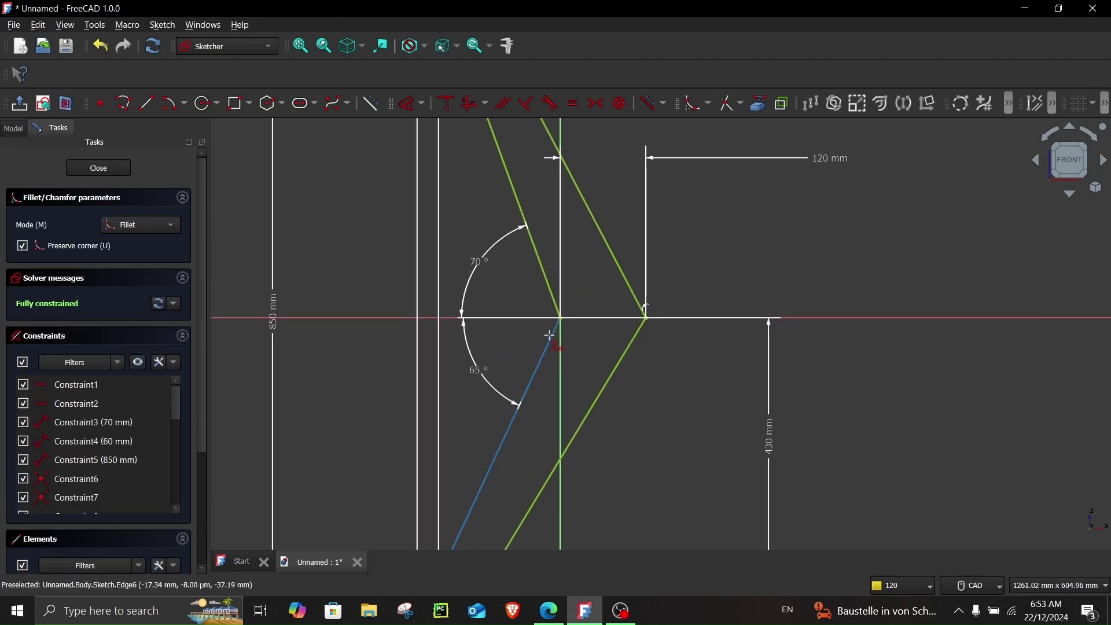
left_click(554, 291)
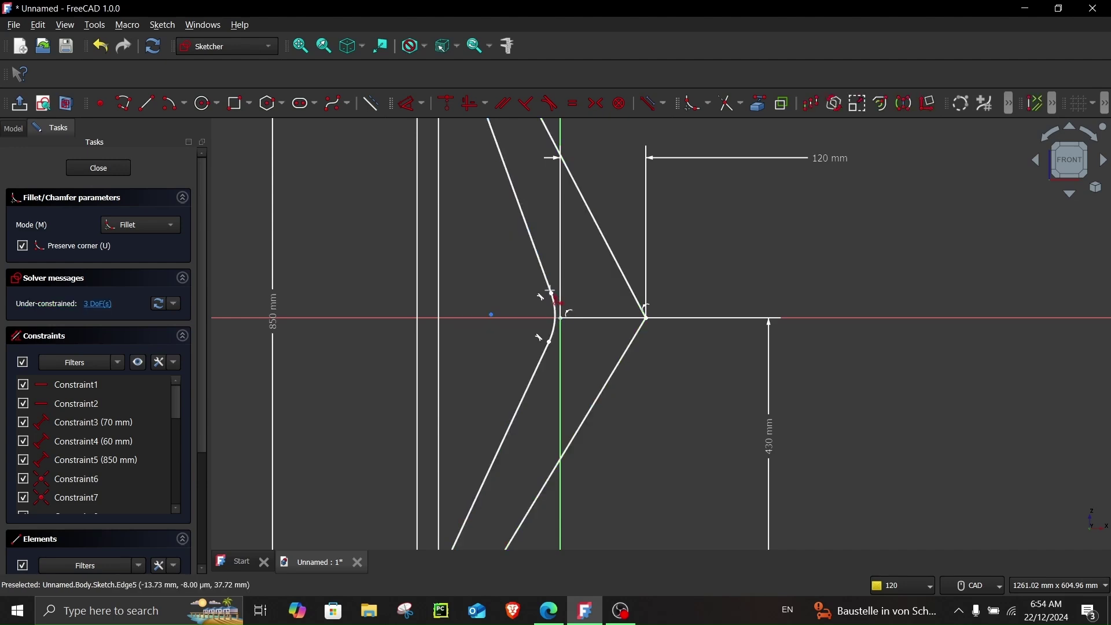
left_click(637, 288)
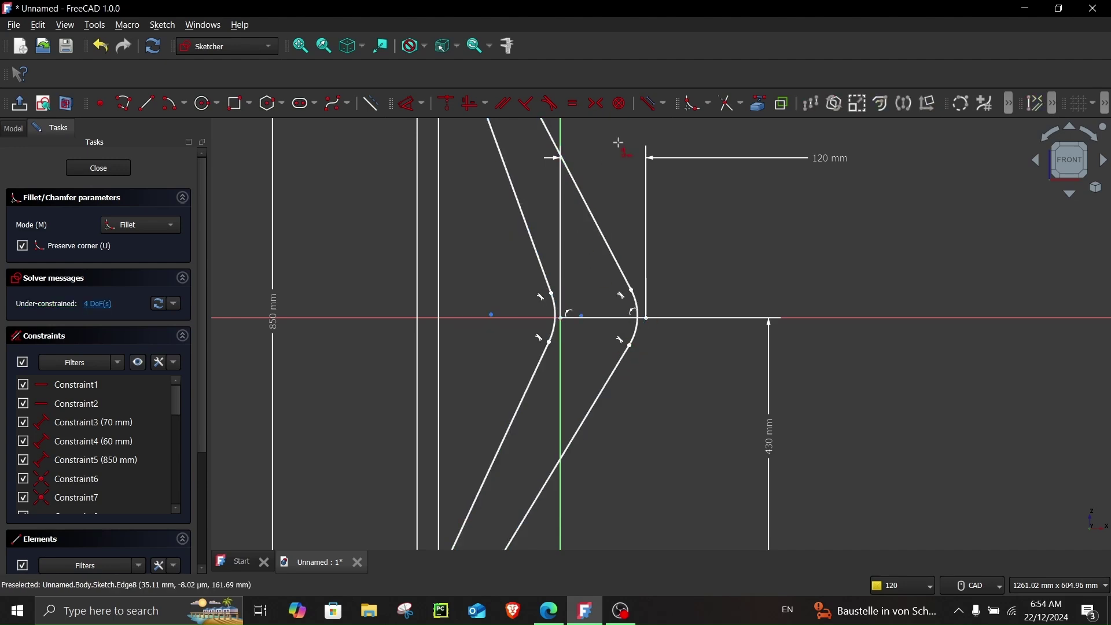
key("Escape")
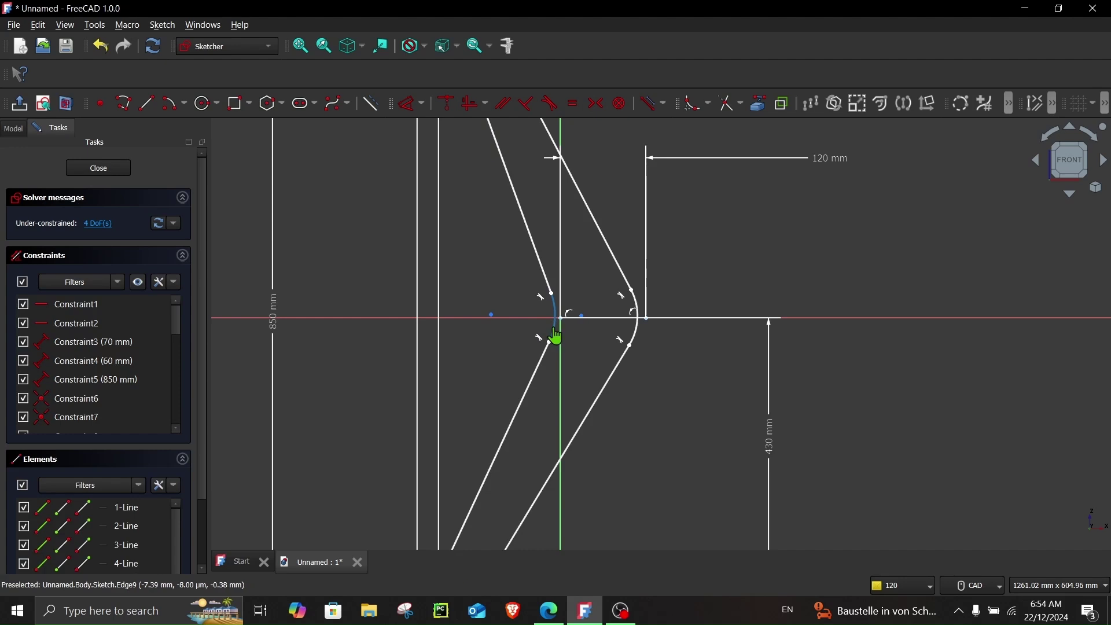
- Give the inner fillet an 80 mm radius and the outer fillet 100 mm
left_click(553, 326)
left_click(608, 371)
type("80")
key("Return")
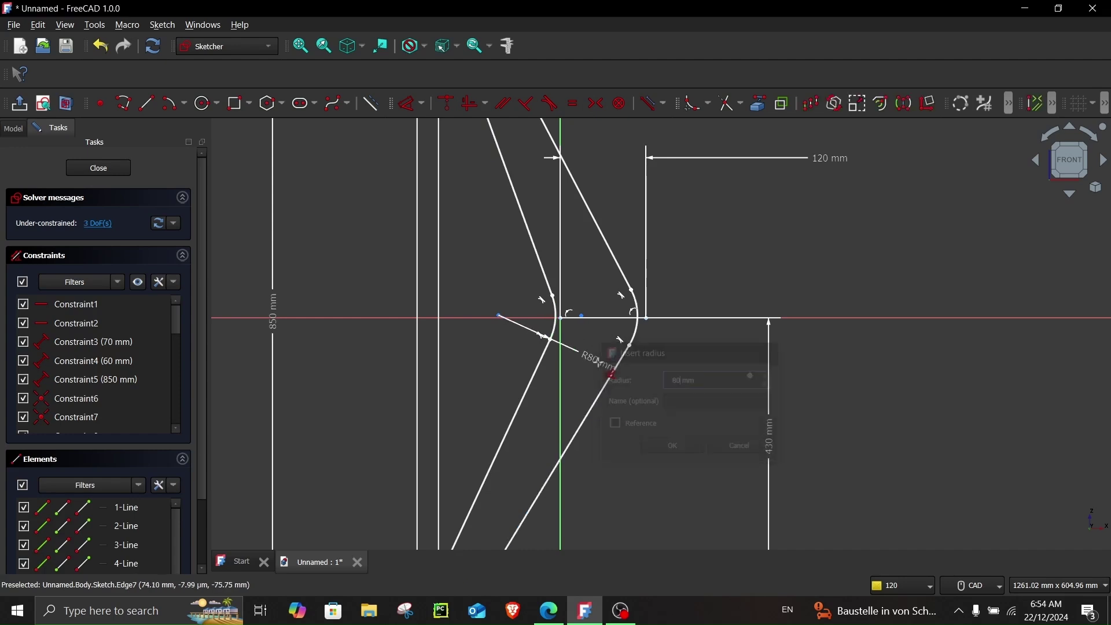
left_click(636, 327)
left_click(683, 360)
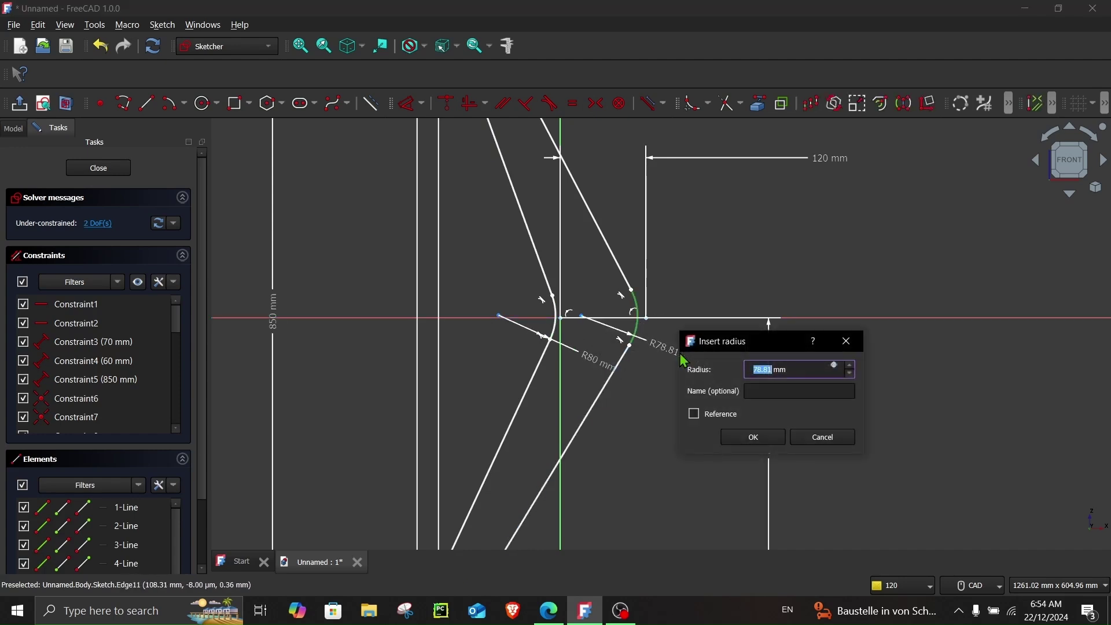
type("0")
key("Return")
scroll(637, 324, "down", 4)
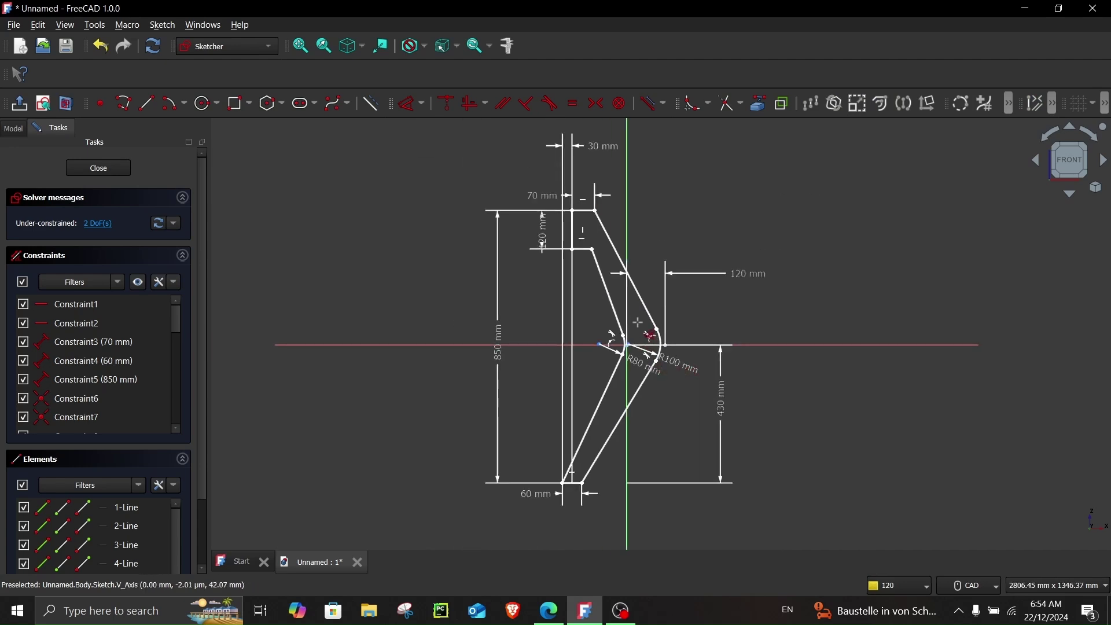
scroll(583, 311, "up", 2)
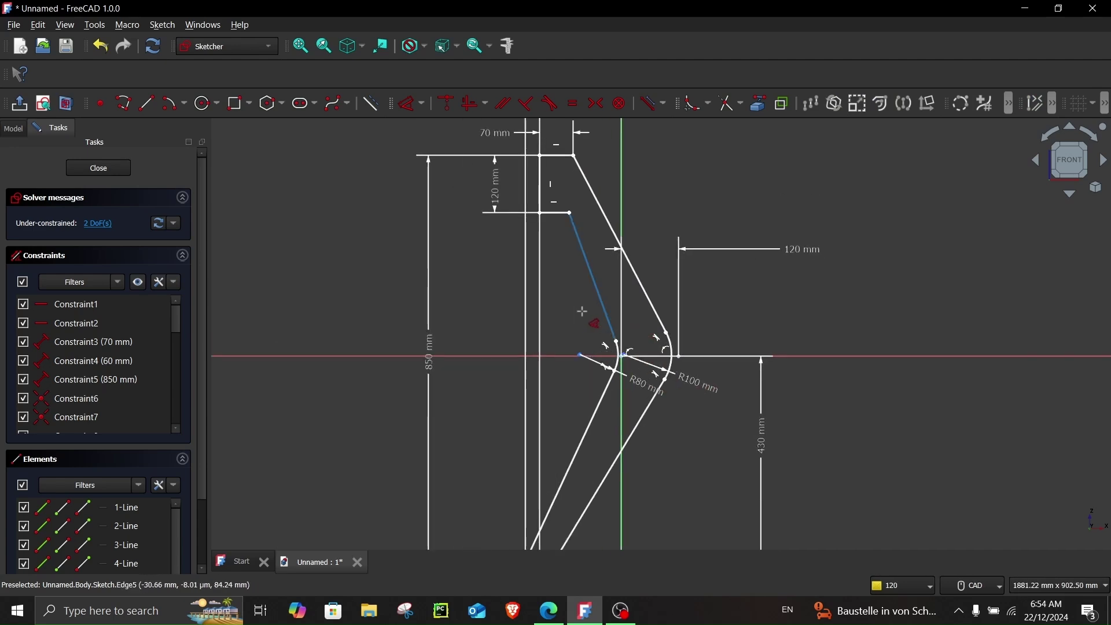
- Re-add the 70° upper and 65° lower angle constraints to fully constrain the sketch
left_click(446, 103)
left_click(602, 307)
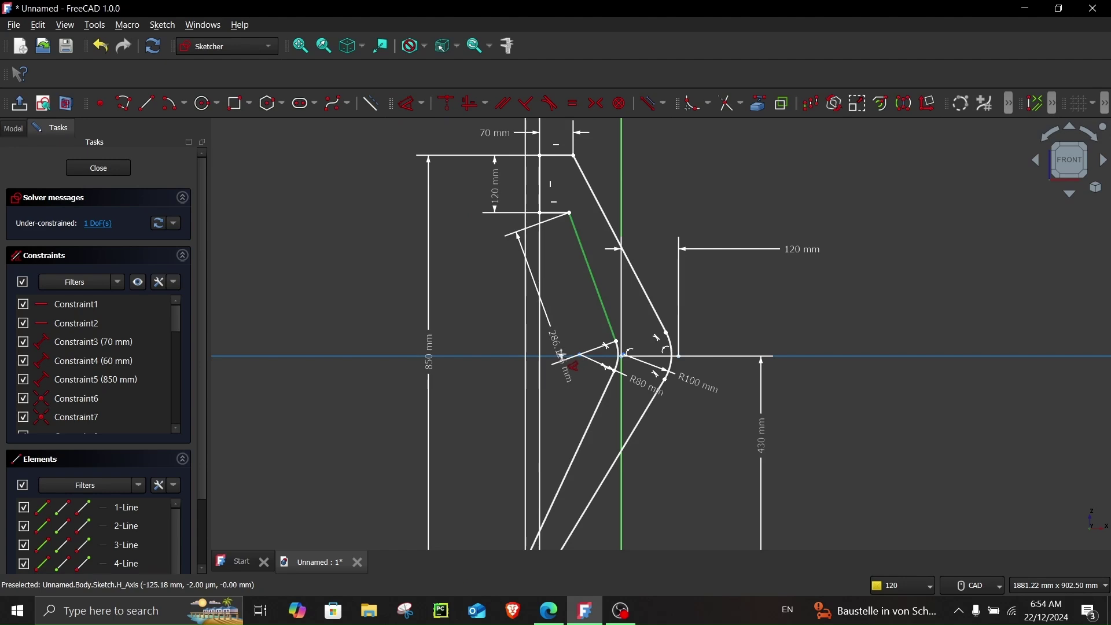
left_click(561, 355)
left_click(573, 325)
key("Return")
left_click(570, 355)
left_click(593, 412)
key("Return")
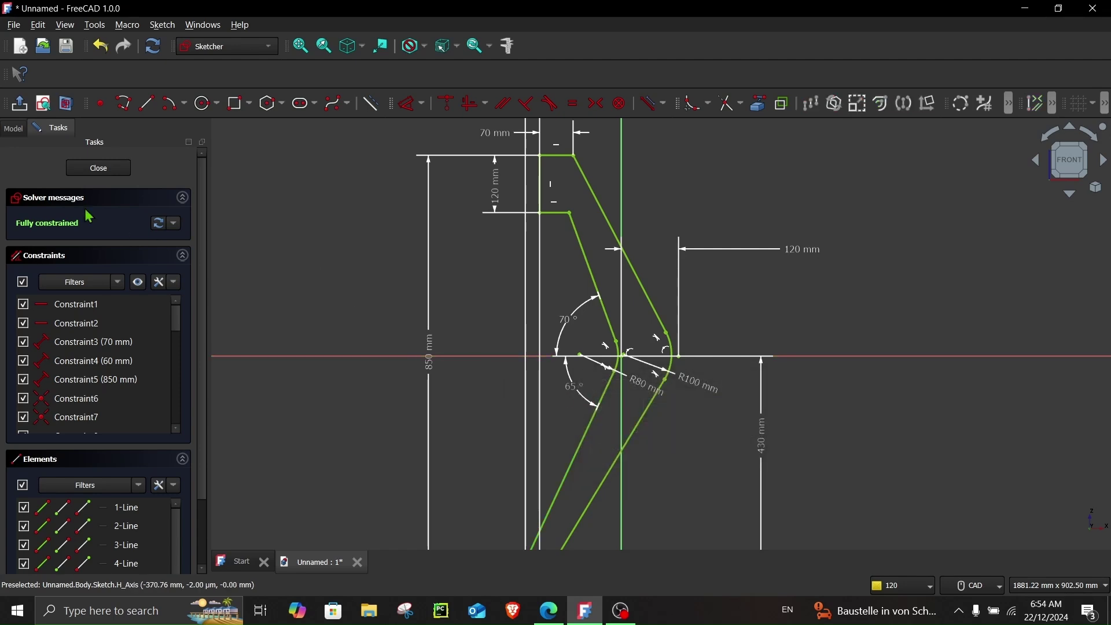
- Exit the sketch, frame the whole closed profile and select the sketch in the model tree
key("Escape")
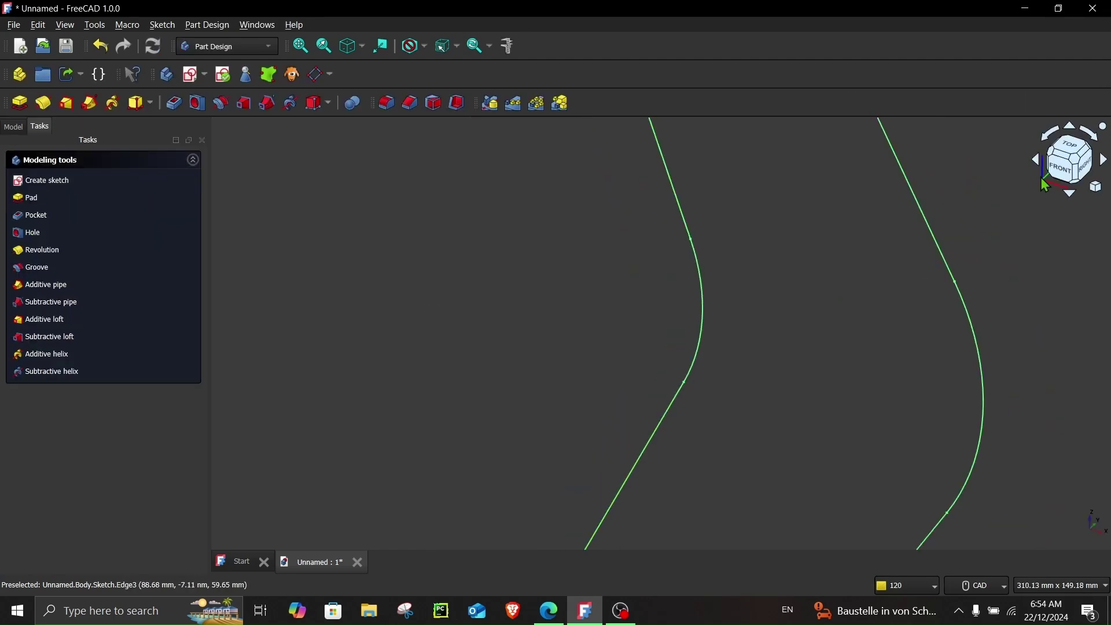
scroll(932, 357, "down", 2)
scroll(936, 364, "down", 4)
scroll(926, 368, "down", 3)
middle_click_drag(919, 363, 638, 335)
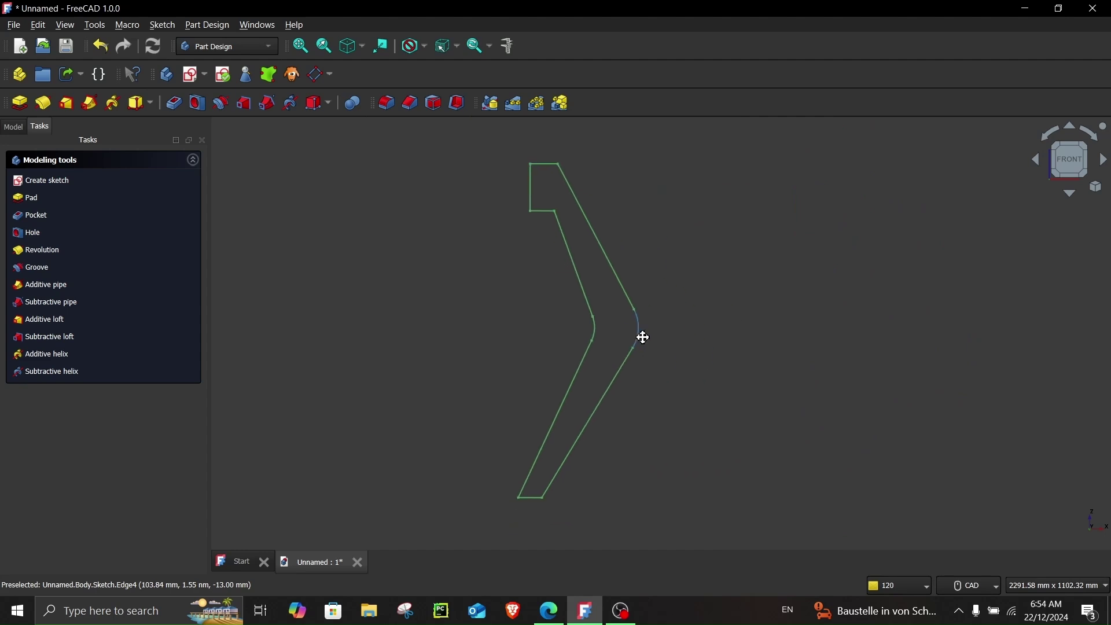
left_click(15, 128)
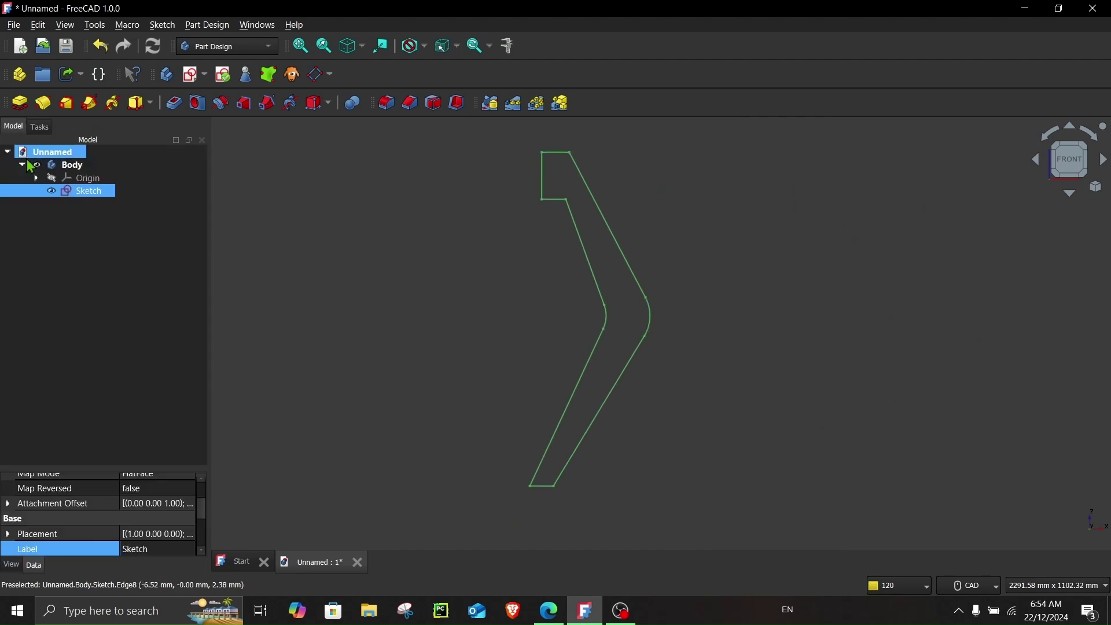
- Pad the sketch 450 mm symmetric to plane and orbit around the solid
left_click(19, 104)
type("450")
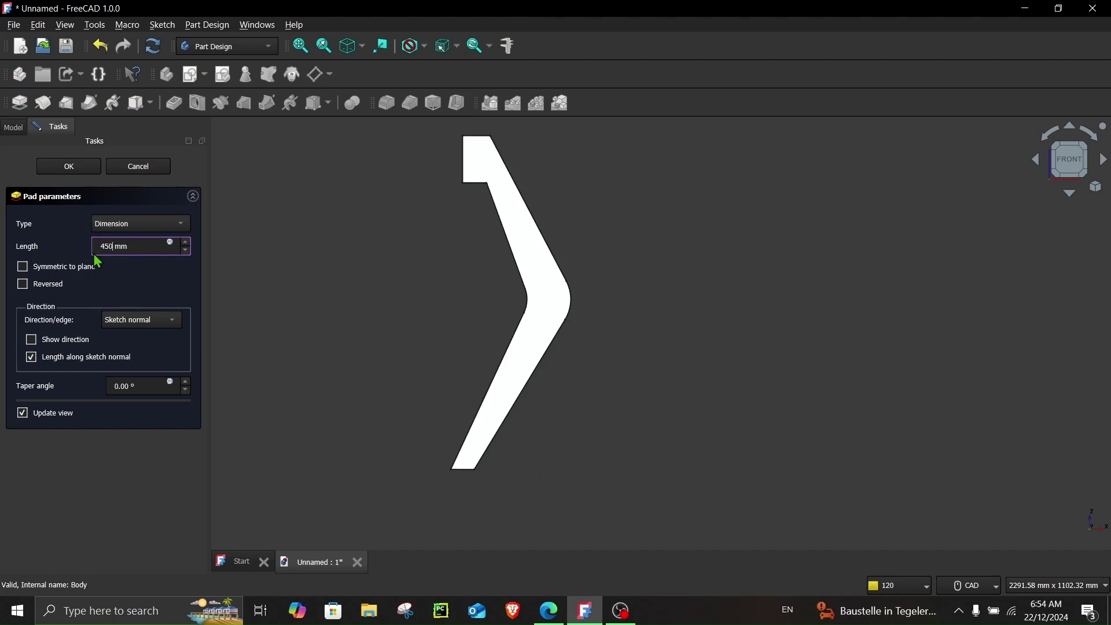
left_click(56, 272)
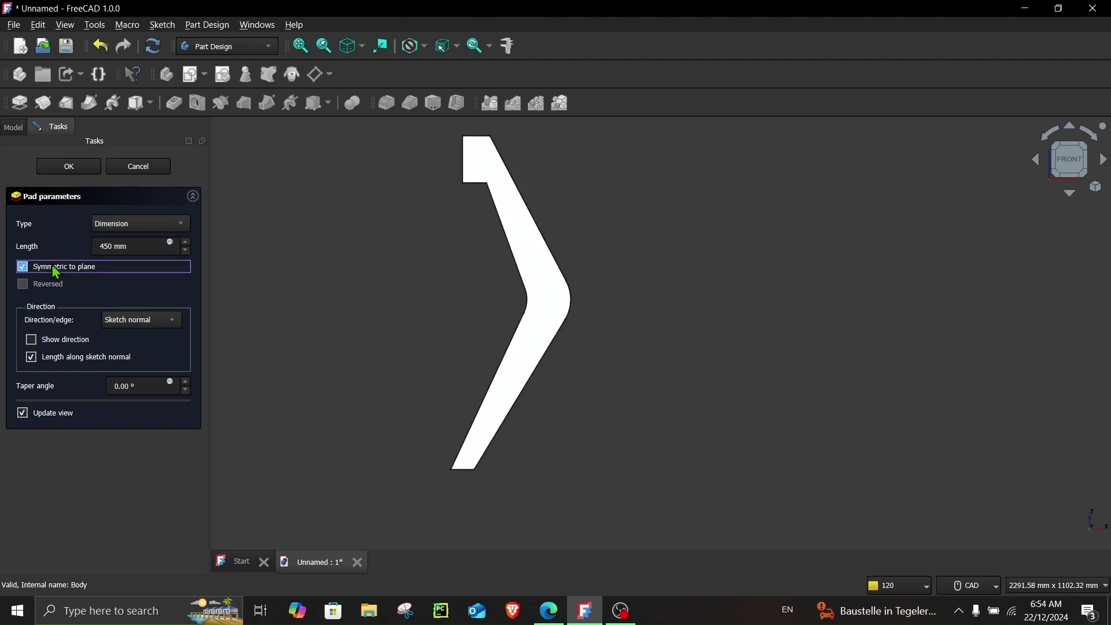
left_click(84, 169)
mouse_move(422, 278)
middle_mouse_down()
mouse_move(492, 300)
mouse_move(532, 278)
mouse_move(474, 265)
mouse_move(429, 298)
mouse_move(484, 266)
mouse_move(503, 298)
mouse_move(555, 186)
mouse_move(529, 253)
mouse_move(652, 240)
mouse_move(611, 331)
mouse_move(645, 338)
middle_mouse_up()
scroll(456, 298, "up", 2)
middle_click_drag(508, 289, 560, 310)
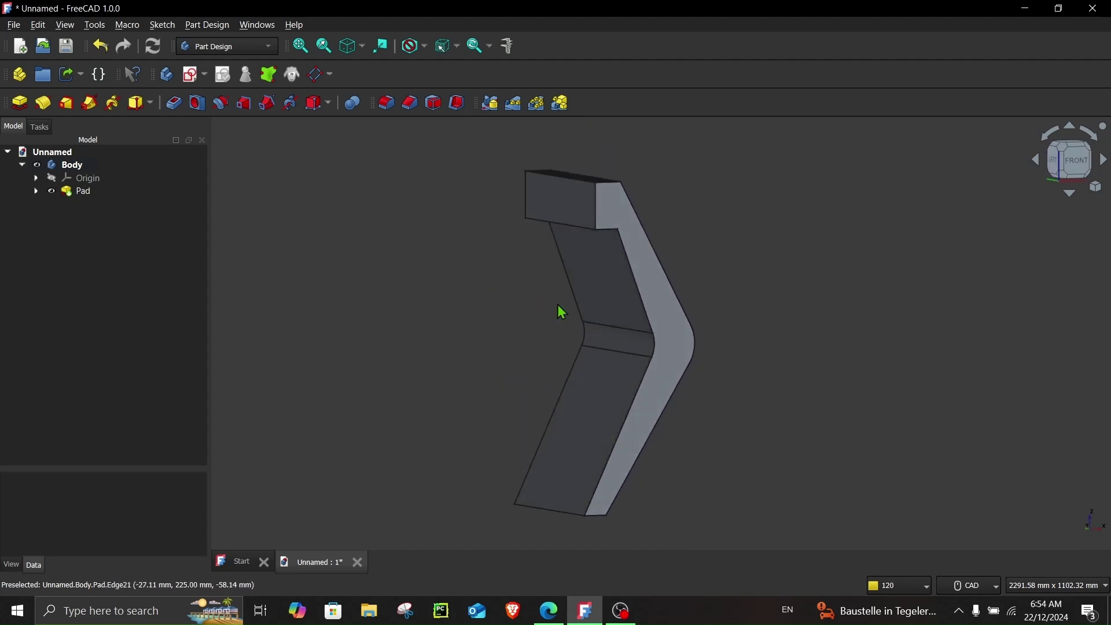
- Start a Thickness feature and pick the first four side faces to remove
left_click(458, 110)
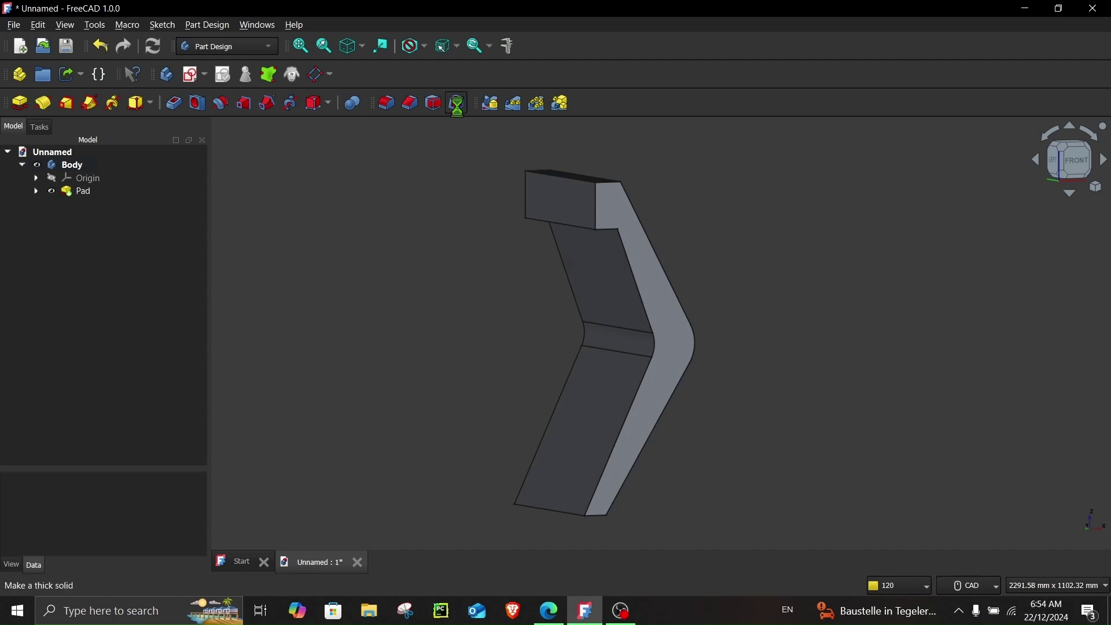
middle_click_drag(588, 318, 605, 210)
left_click(604, 210)
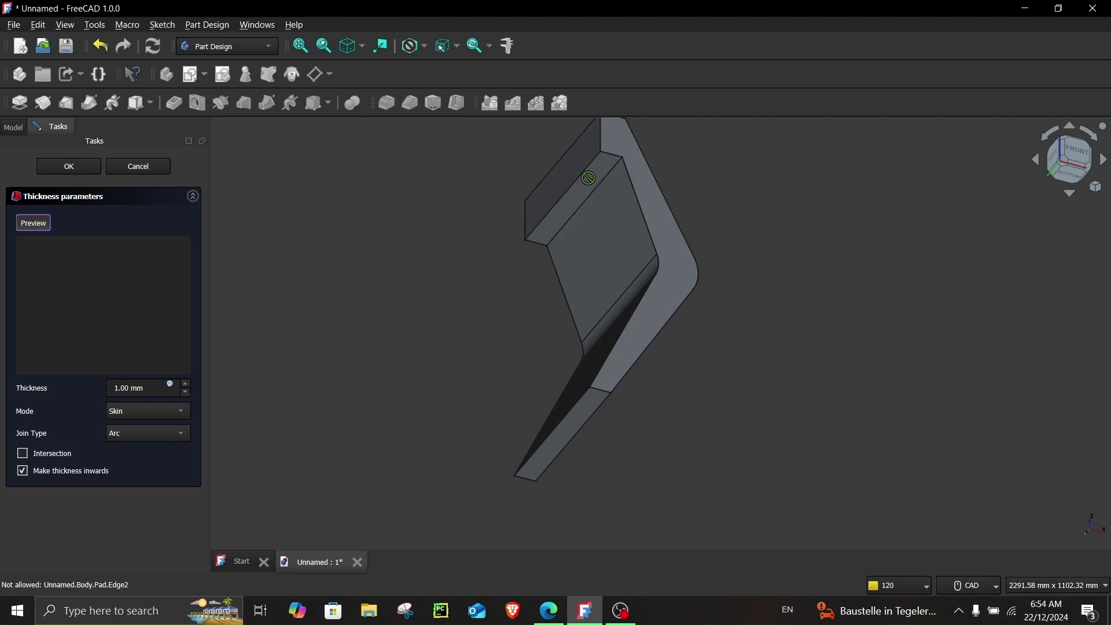
scroll(586, 178, "up", 5)
left_click(596, 187)
scroll(630, 294, "down", 5)
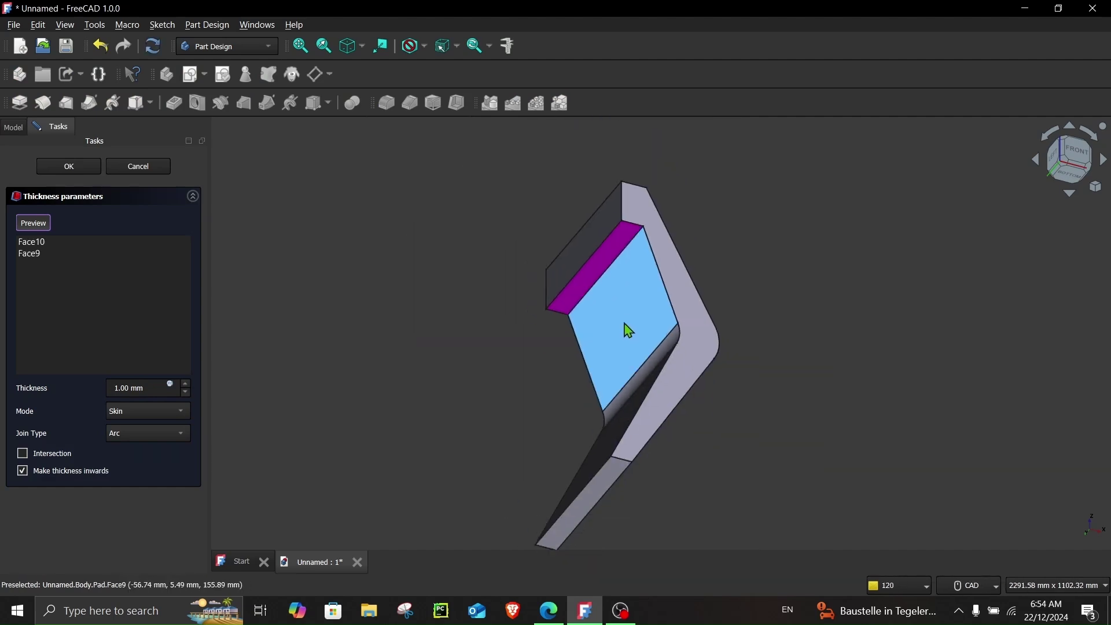
middle_click_drag(625, 325, 652, 390)
scroll(671, 394, "up", 3)
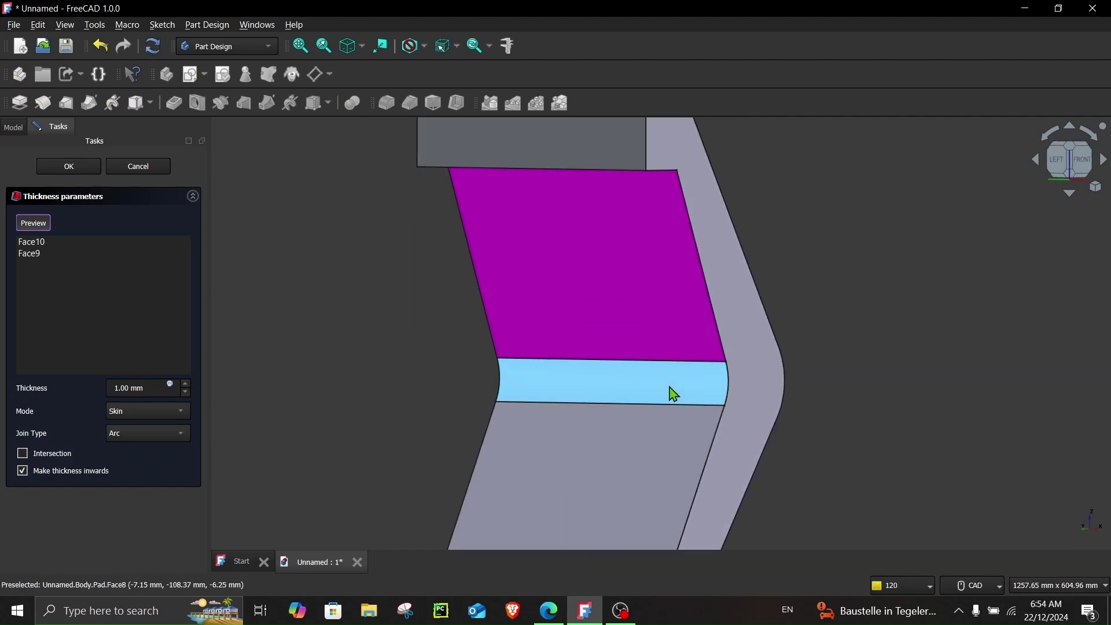
left_click(670, 389)
left_click(669, 428)
scroll(670, 428, "down", 5)
- Add the remaining upper, lower and top faces, then preview the 15 mm shell
middle_click_drag(670, 428, 480, 379)
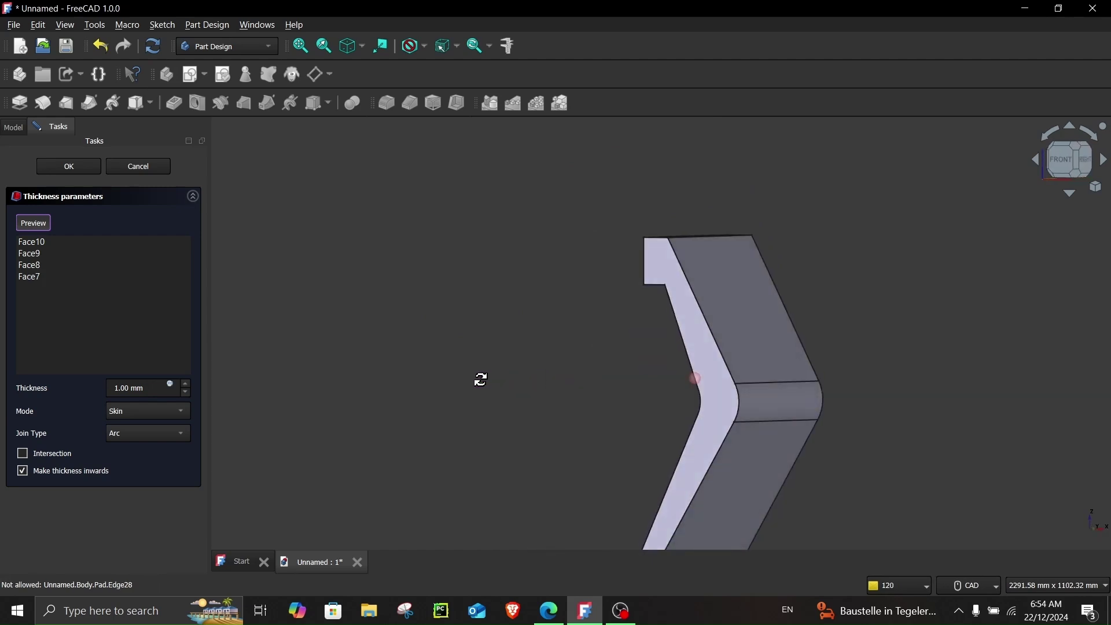
left_click(762, 318)
left_click(795, 409)
left_click(775, 457)
mouse_move(747, 330)
middle_mouse_down()
mouse_move(762, 353)
mouse_move(694, 243)
middle_mouse_up()
scroll(697, 246, "up", 2)
left_click(700, 248)
scroll(694, 387, "down", 3)
mouse_move(694, 387)
middle_mouse_down()
mouse_move(866, 265)
mouse_move(955, 330)
mouse_move(755, 400)
middle_mouse_up()
mouse_move(656, 423)
middle_mouse_down()
mouse_move(643, 367)
mouse_move(650, 278)
mouse_move(550, 353)
middle_mouse_up()
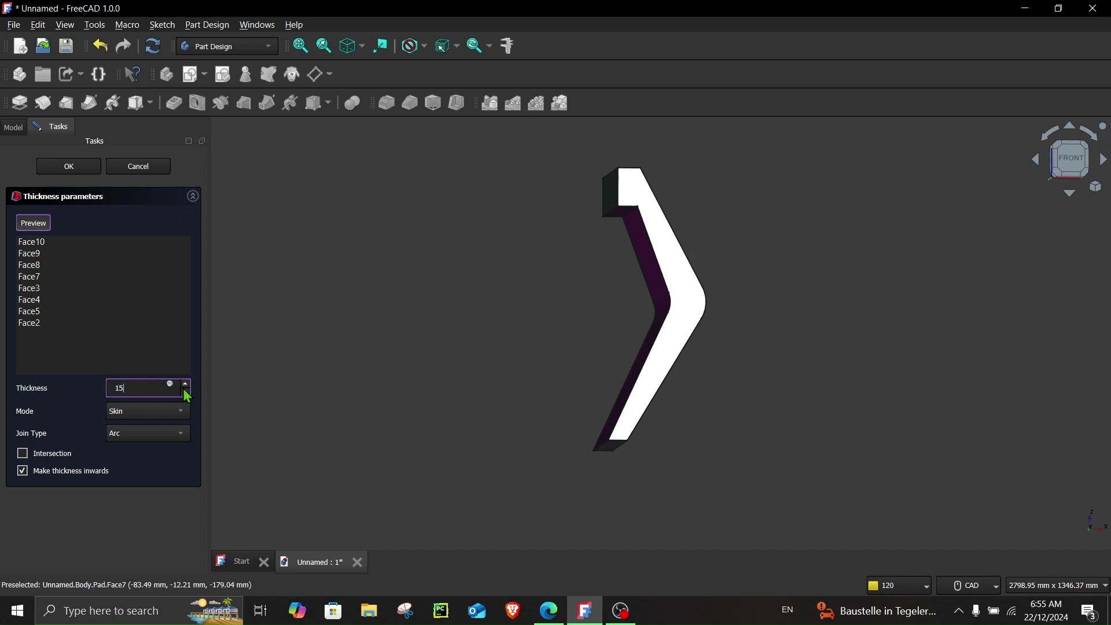
left_click(136, 370)
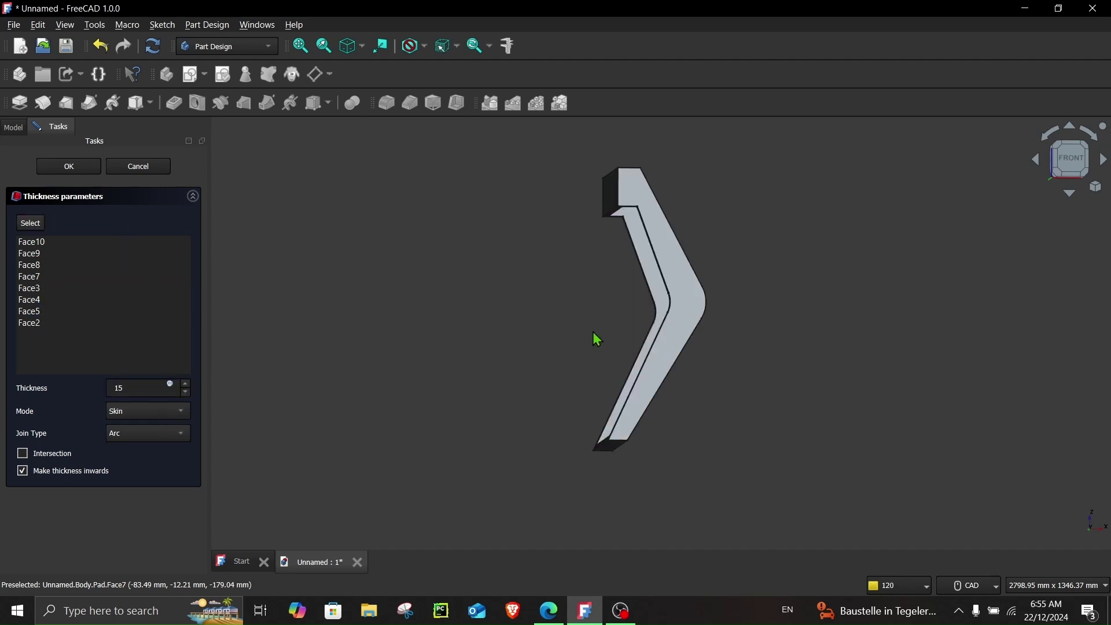
mouse_move(603, 333)
middle_mouse_down()
mouse_move(721, 320)
mouse_move(454, 350)
mouse_move(538, 357)
mouse_move(369, 277)
middle_mouse_up()
- Accept the 15 mm thickness feature
key("Return")
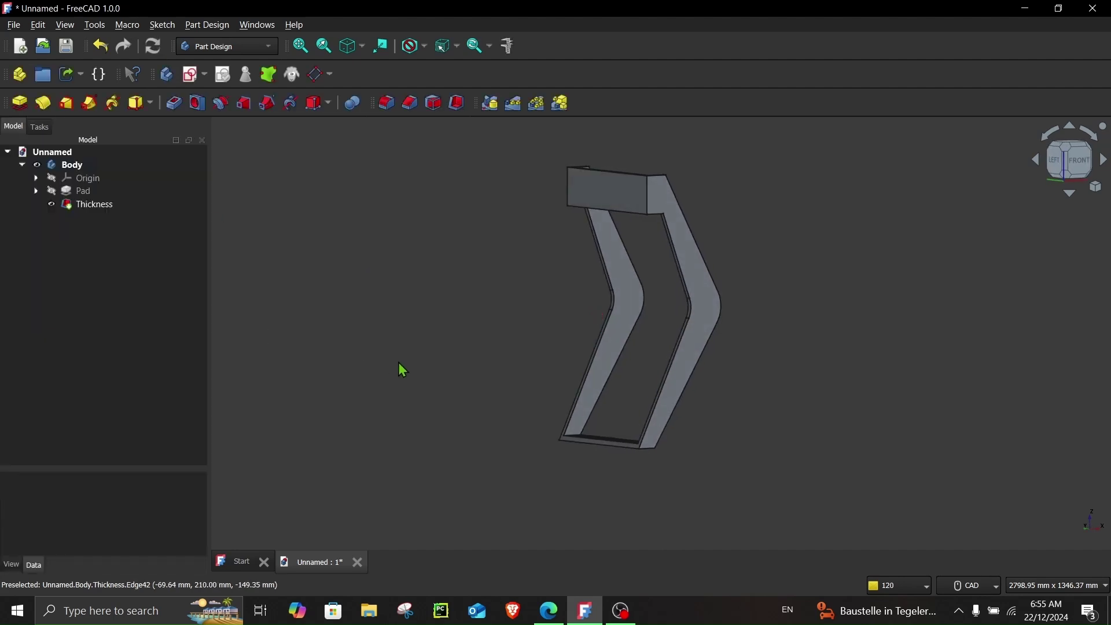
scroll(566, 454, "up", 1)
middle_click_drag(640, 381, 682, 367)
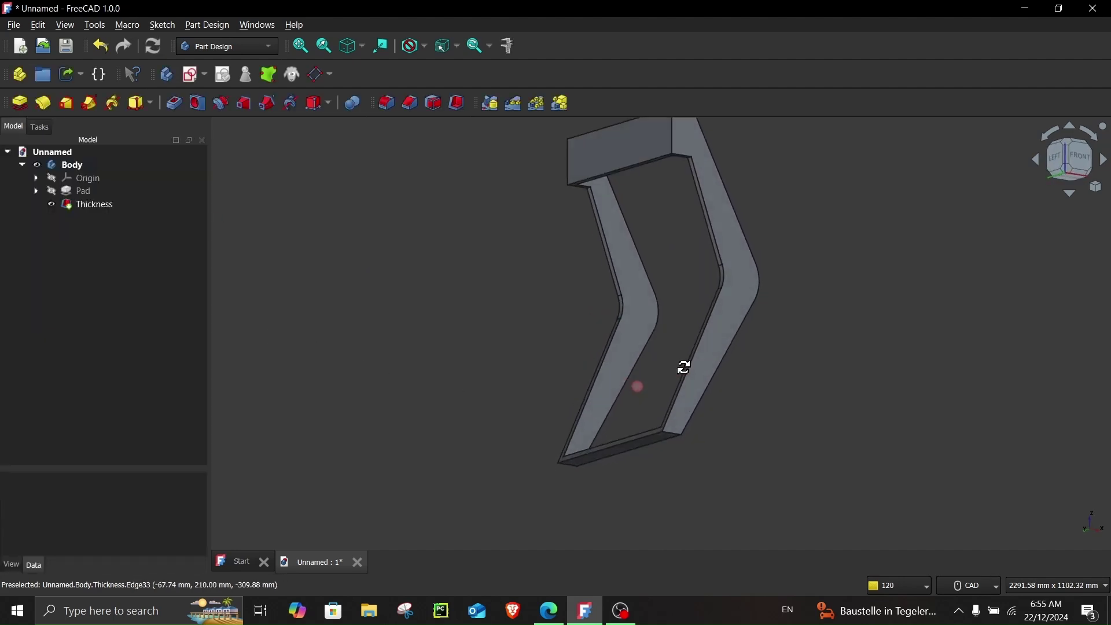
- Start a fillet on bottom corner edges Edge16, Edge59, Edge9 and Edge41
left_click(387, 104)
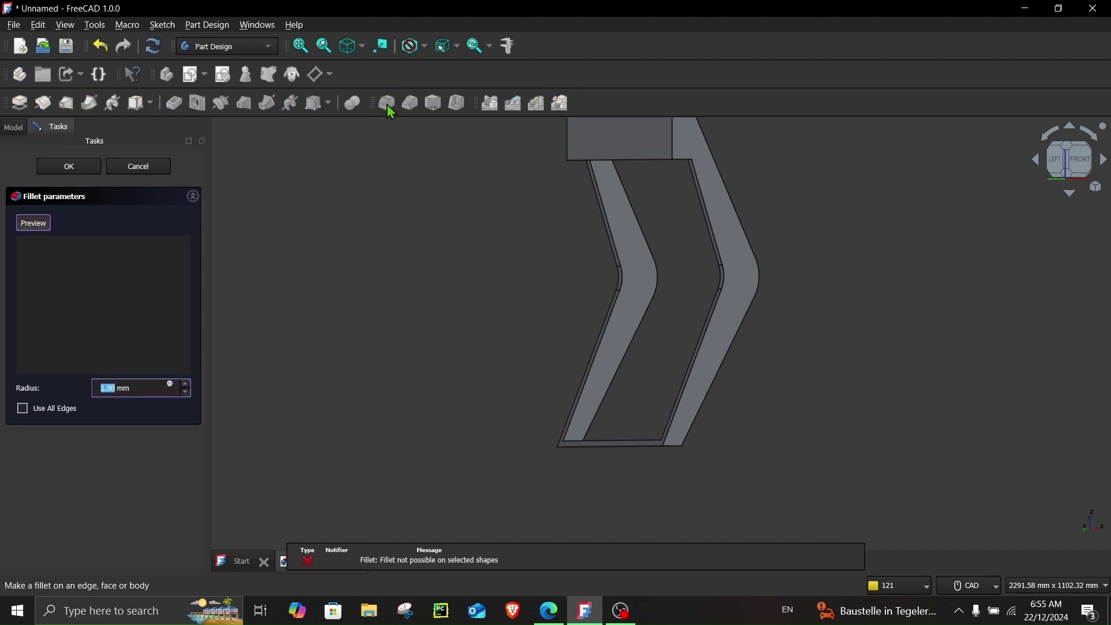
scroll(683, 458, "up", 6)
scroll(699, 465, "up", 2)
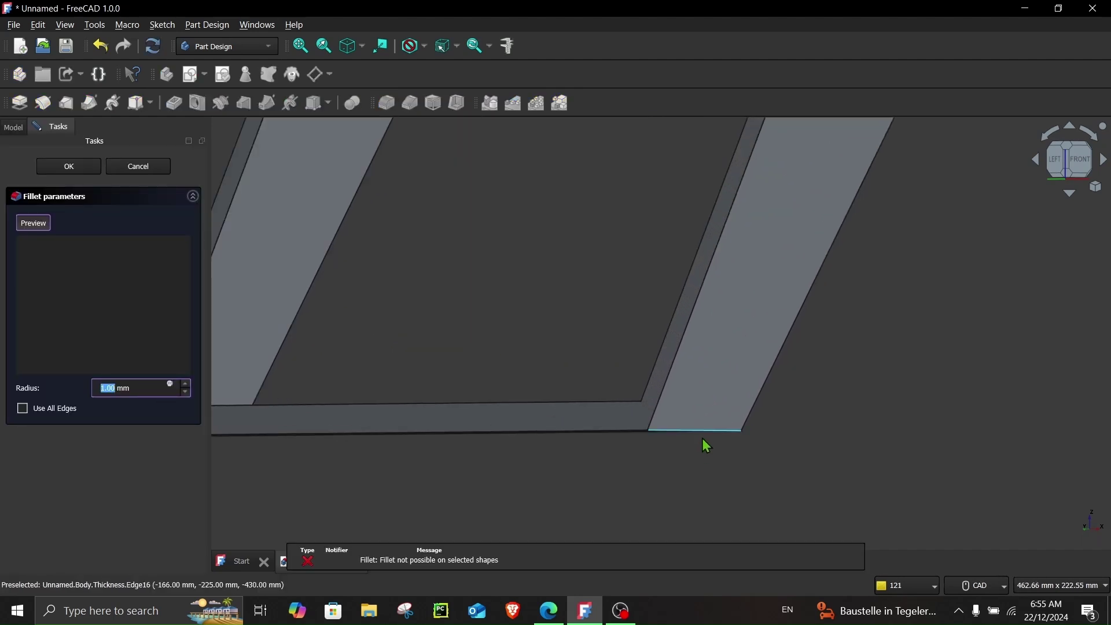
left_click(694, 431)
mouse_move(694, 430)
middle_mouse_down()
mouse_move(753, 420)
mouse_move(874, 461)
mouse_move(752, 429)
middle_mouse_up()
scroll(608, 384, "up", 3)
left_click(619, 389)
scroll(618, 390, "down", 4)
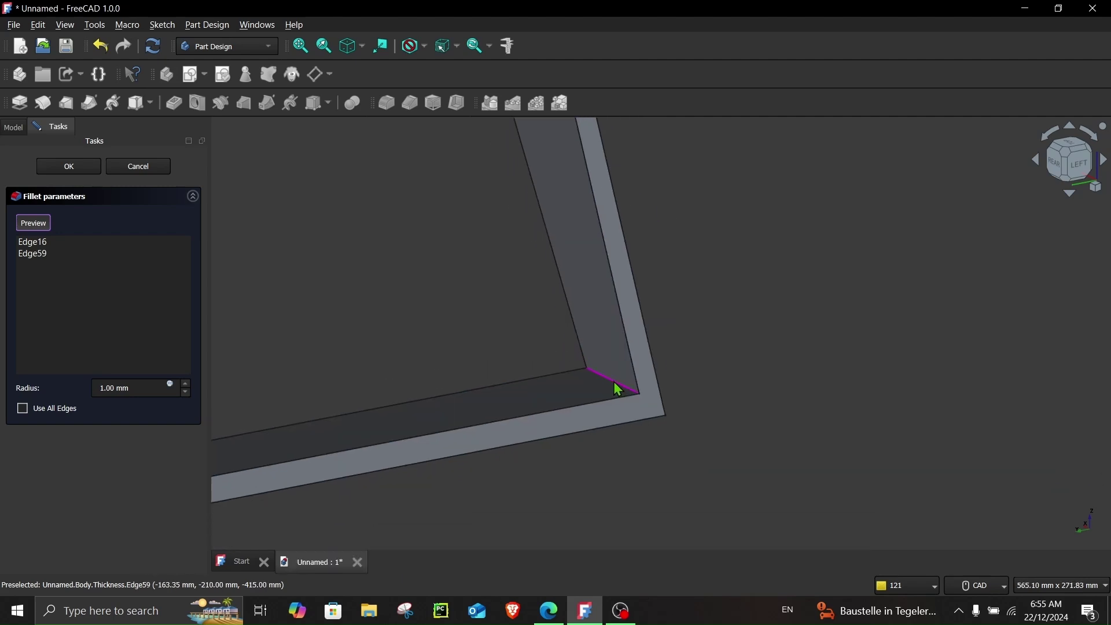
mouse_move(403, 409)
middle_mouse_down()
mouse_move(315, 455)
mouse_move(466, 364)
middle_mouse_up()
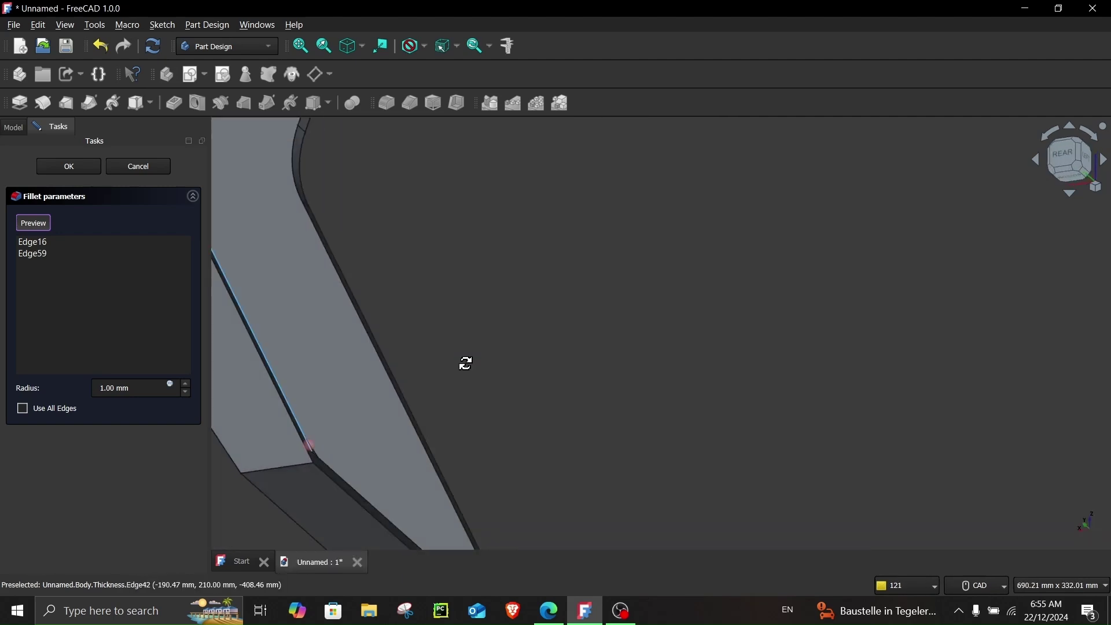
left_click(279, 482)
mouse_move(385, 432)
middle_mouse_down()
mouse_move(238, 506)
mouse_move(662, 273)
mouse_move(650, 323)
mouse_move(375, 407)
mouse_move(597, 429)
middle_mouse_up()
scroll(571, 362, "up", 3)
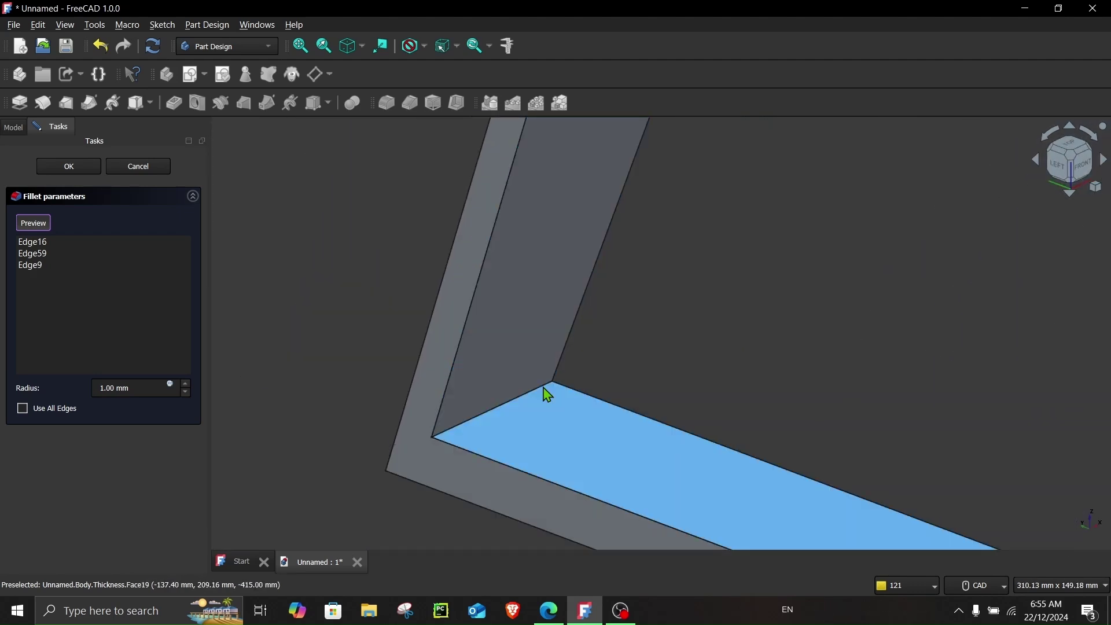
left_click(545, 385)
type("90")
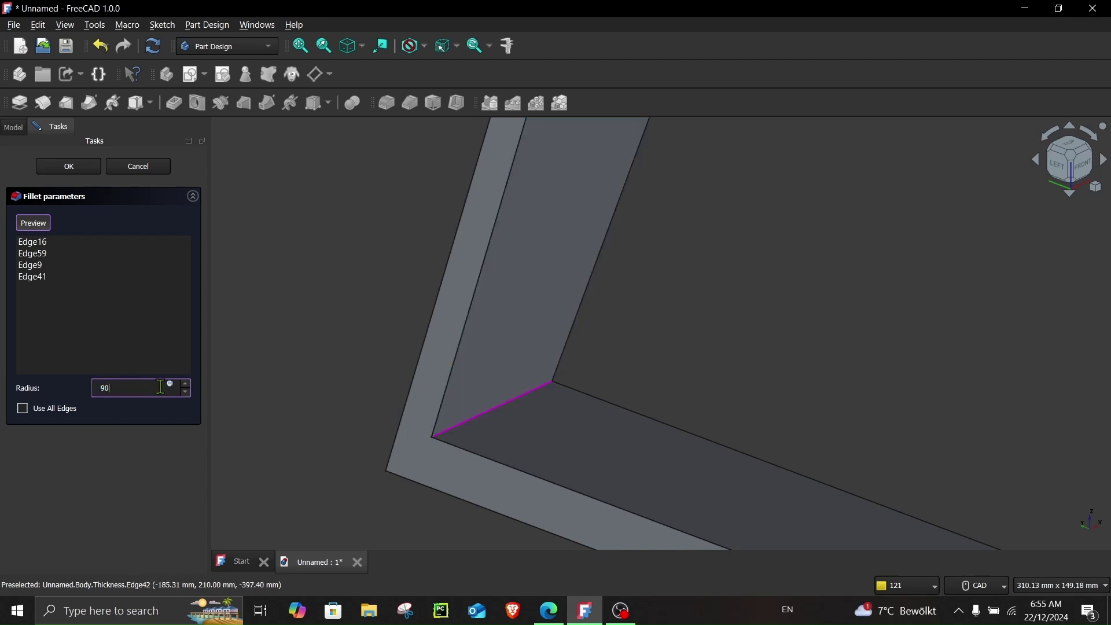
- Accept the 90 mm bottom-corner fillet
key("Return")
scroll(405, 312, "down", 3)
scroll(521, 260, "down", 3)
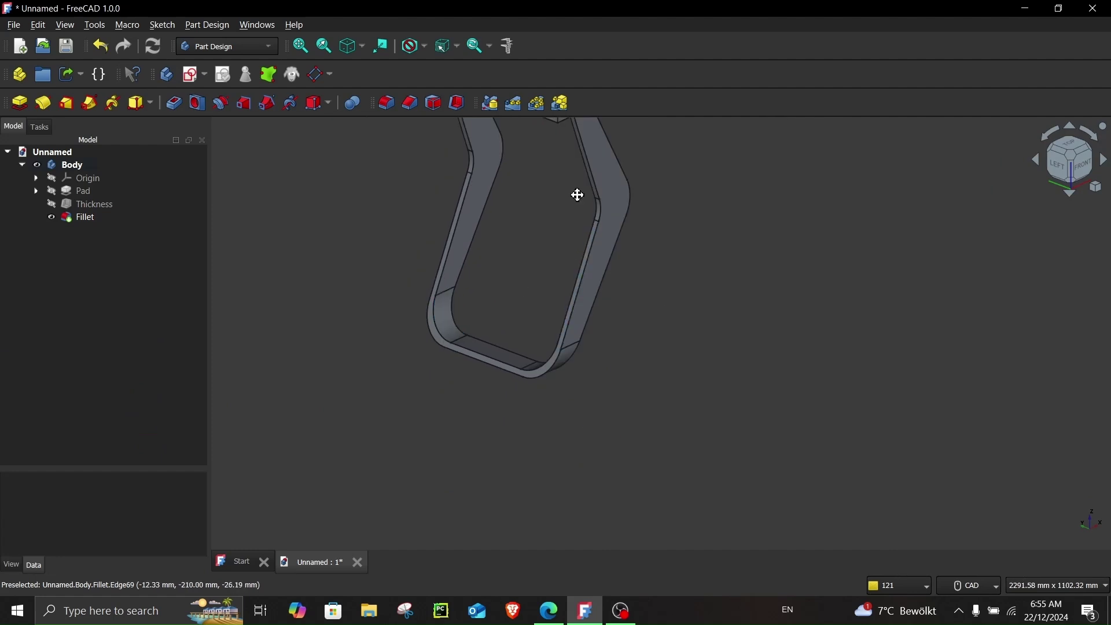
middle_click_drag(578, 201, 573, 329)
scroll(573, 329, "up", 3)
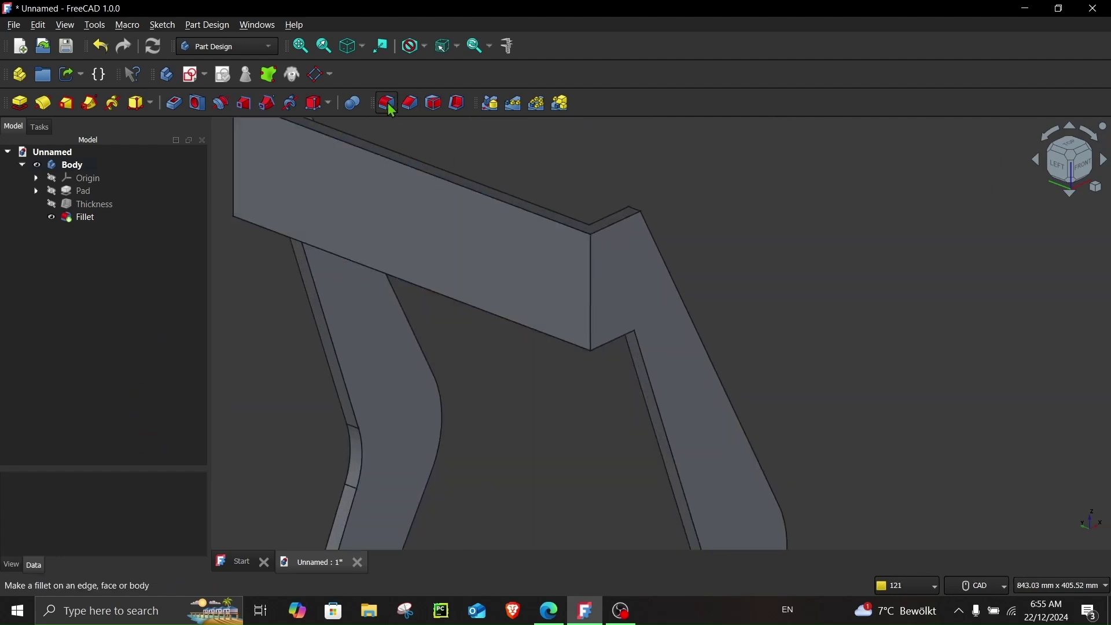
- Start a second fillet on the top bar's vertical corner edge with radius 50
left_click(387, 102)
left_click(589, 273)
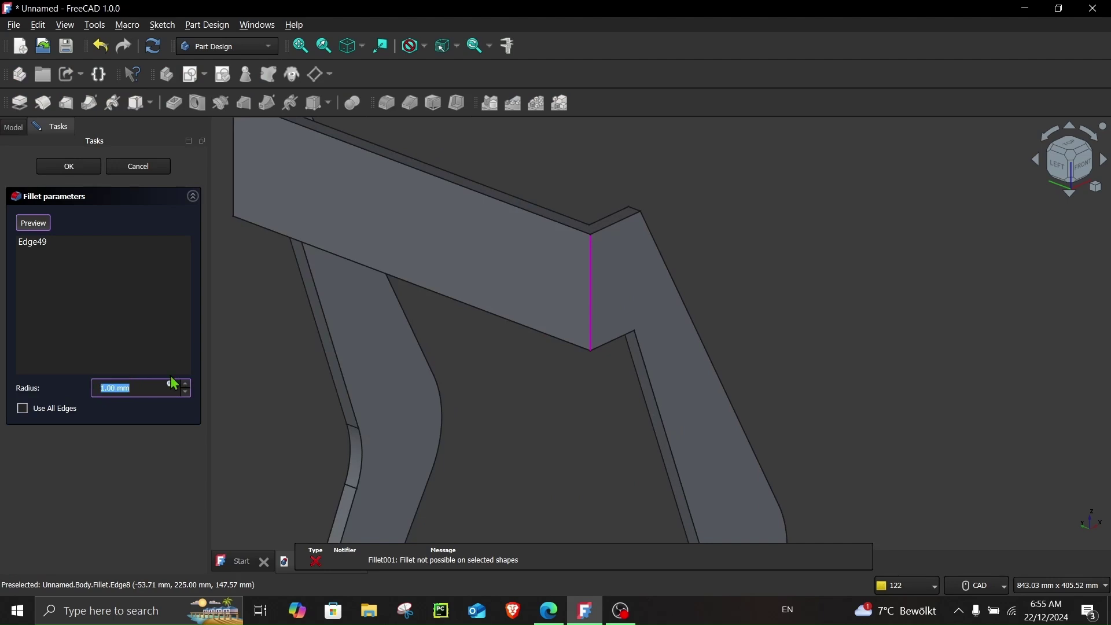
type("50")
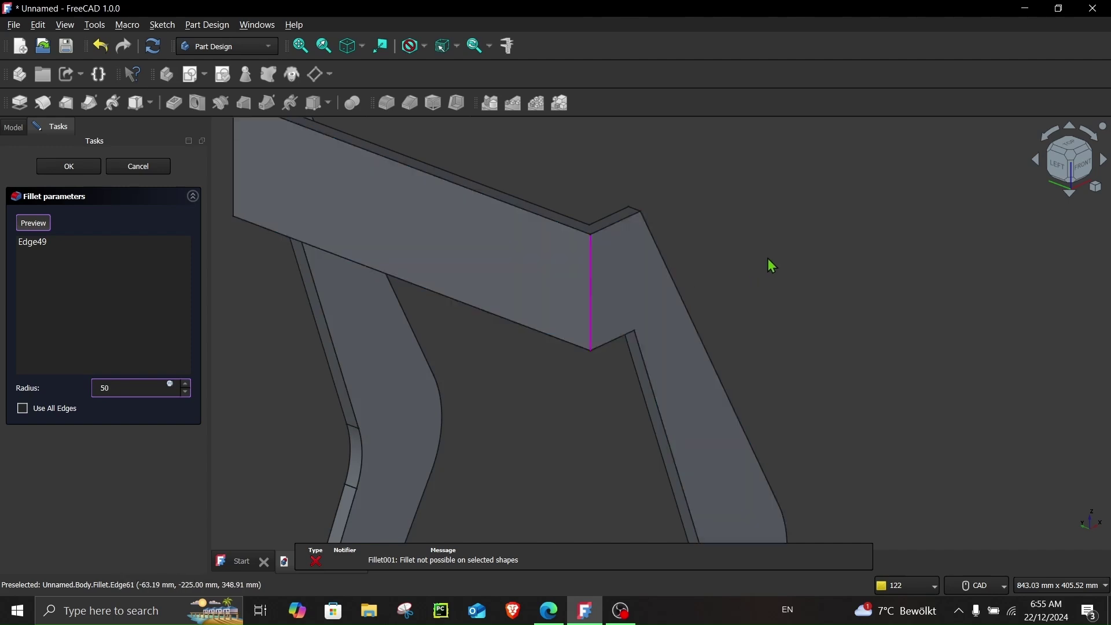
mouse_move(762, 256)
middle_mouse_down()
mouse_move(541, 268)
mouse_move(557, 188)
mouse_move(573, 394)
mouse_move(566, 465)
middle_mouse_up()
scroll(503, 340, "up", 2)
scroll(580, 255, "up", 2)
scroll(397, 240, "up", 2)
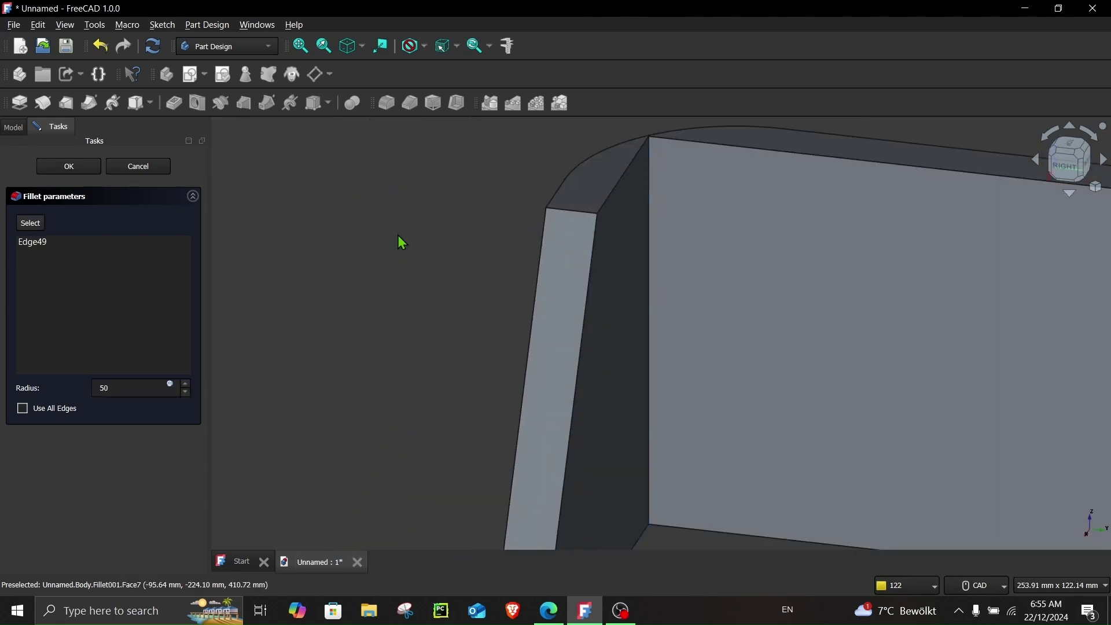
scroll(648, 245, "down", 2)
scroll(650, 244, "down", 1)
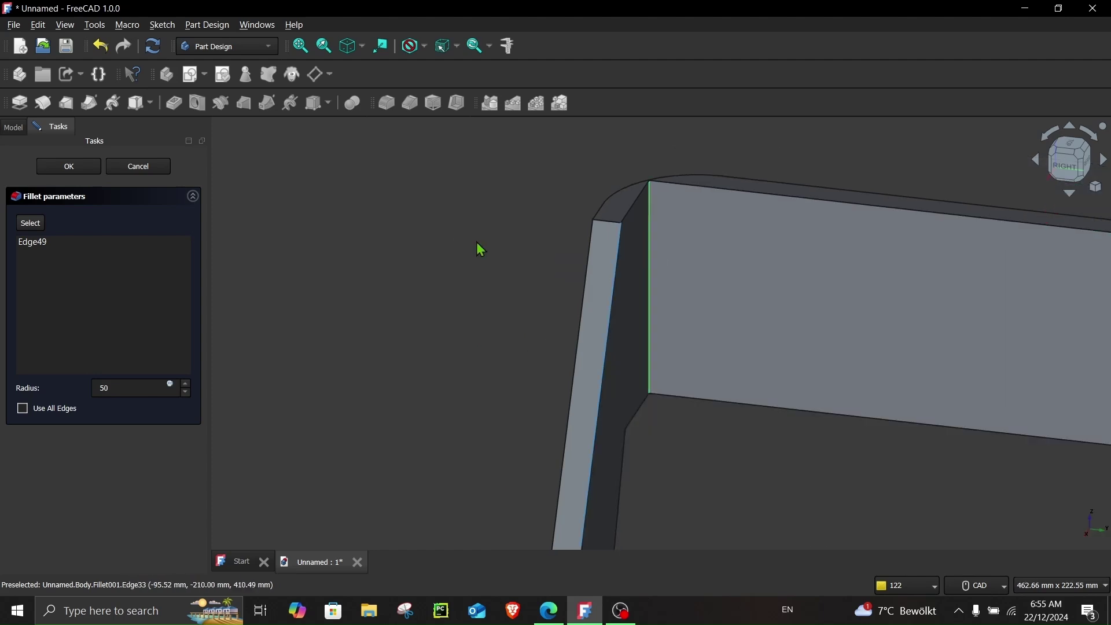
- Remove the accidentally picked Face23 from the fillet's selection
left_click(32, 225)
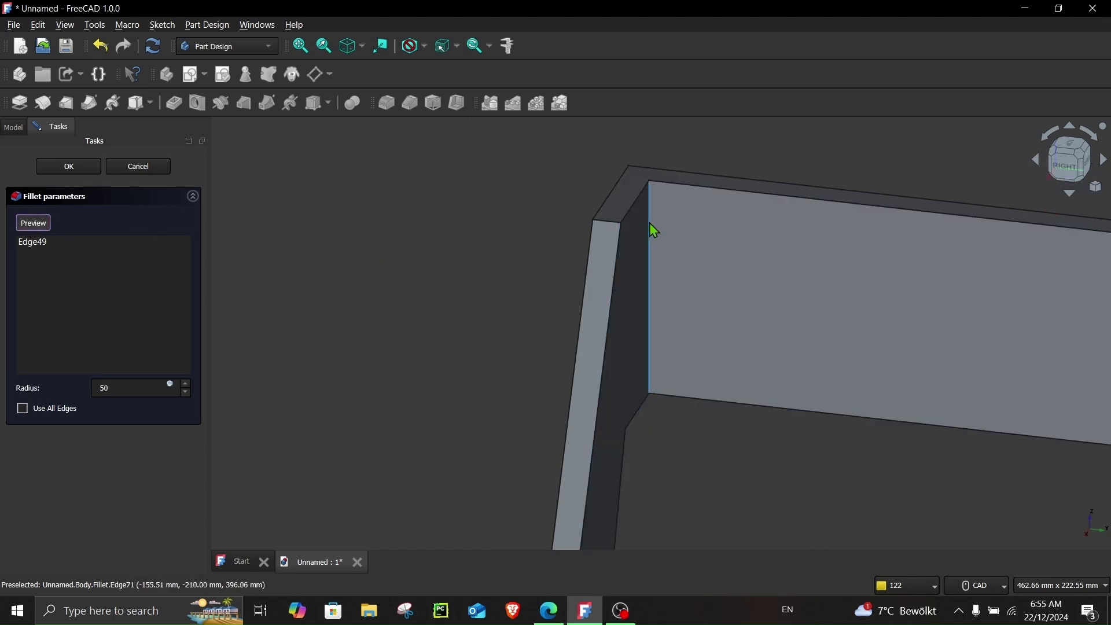
left_click(655, 231)
left_click(32, 253)
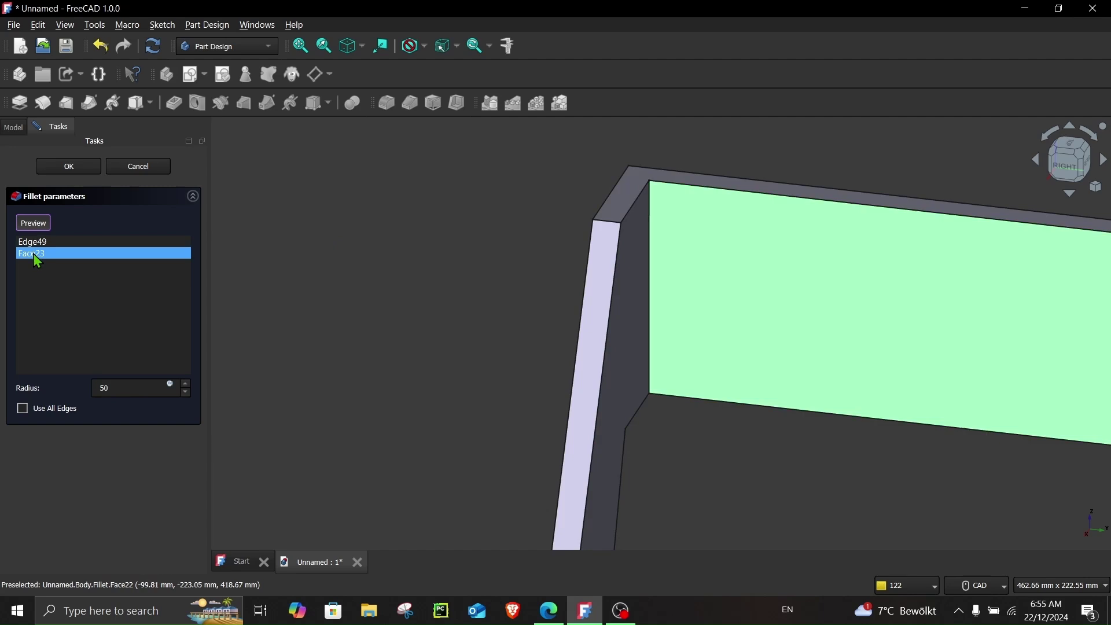
right_click(33, 253)
left_click(55, 262)
- Add Edge71, Edge57 and Edge9 to the radius-50 fillet
scroll(628, 206, "up", 3)
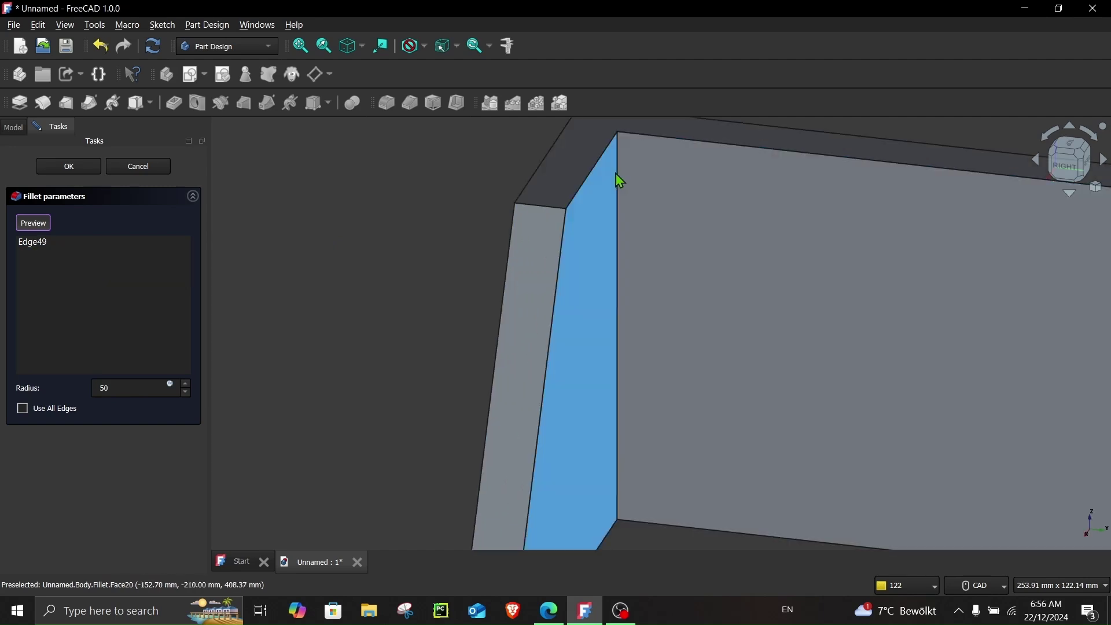
left_click(619, 175)
scroll(665, 253, "down", 5)
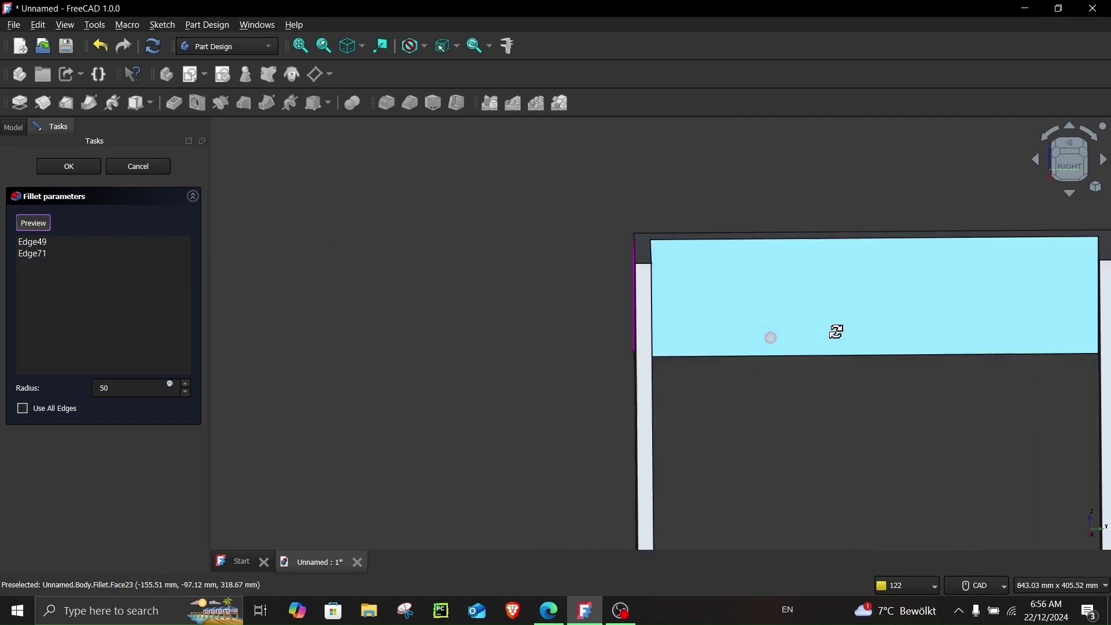
middle_click_drag(887, 279, 603, 315)
scroll(657, 237, "up", 5)
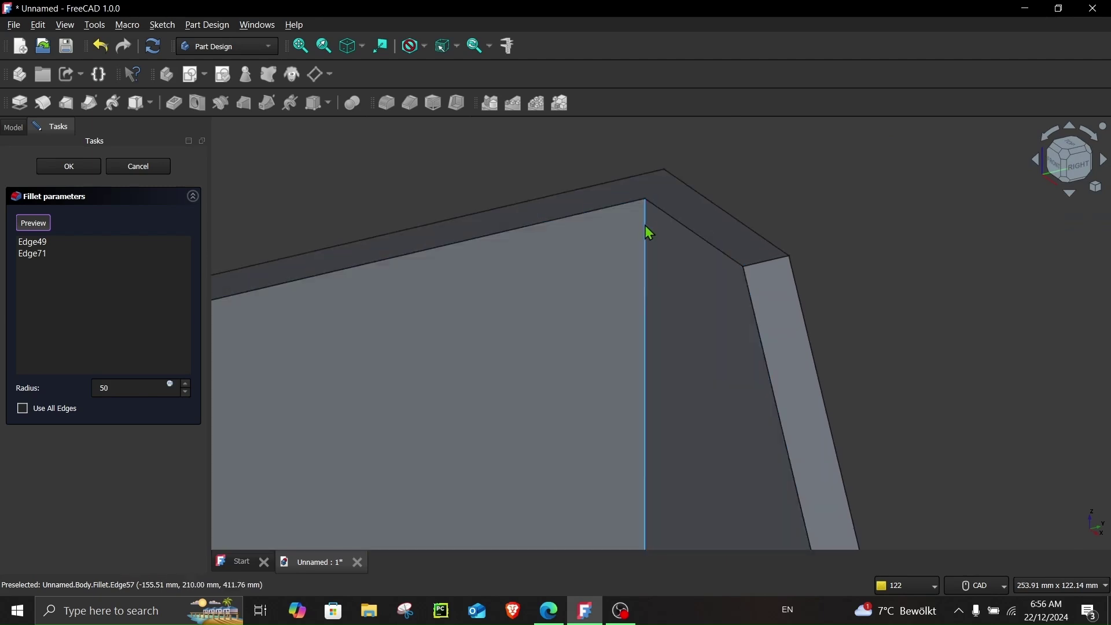
left_click(645, 217)
mouse_move(718, 383)
middle_mouse_down()
mouse_move(491, 383)
mouse_move(926, 336)
middle_mouse_up()
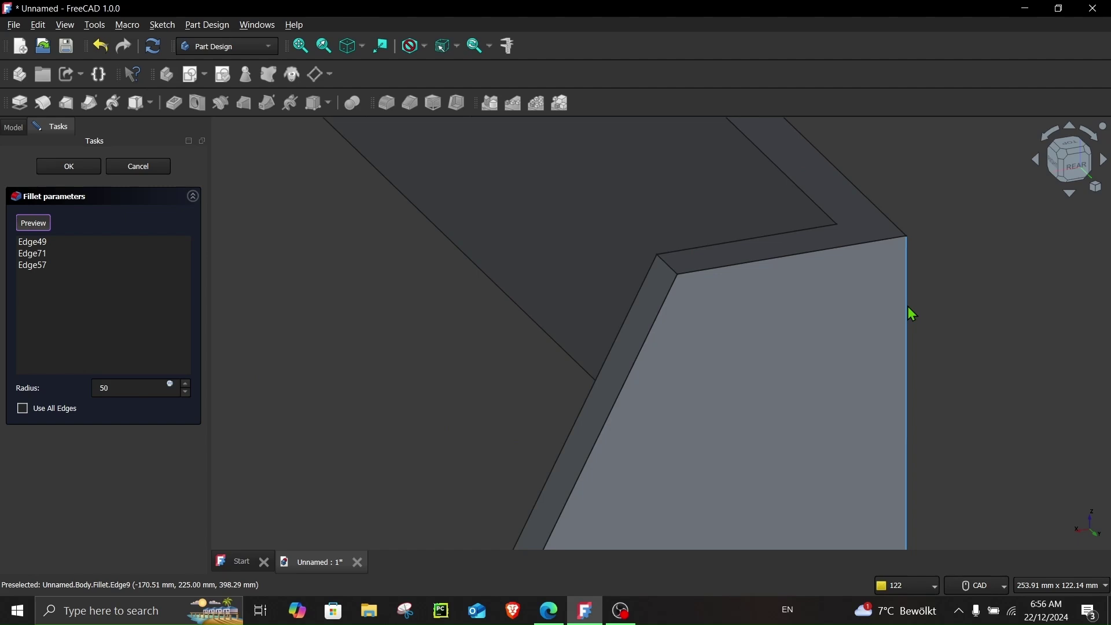
left_click(908, 307)
scroll(908, 308, "down", 5)
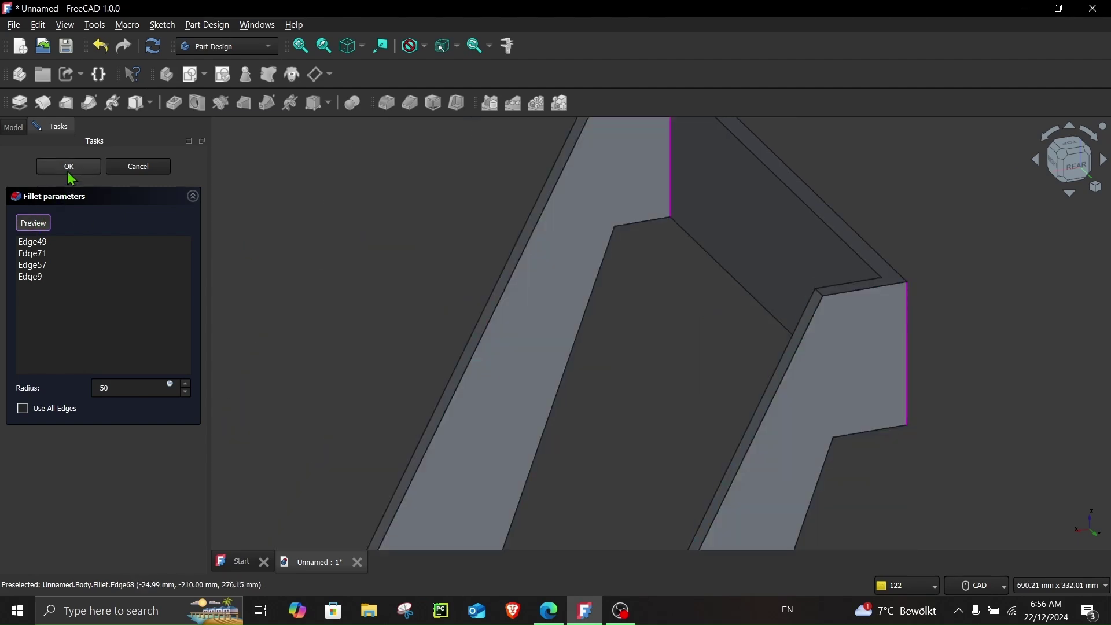
scroll(673, 307, "down", 5)
mouse_move(673, 307)
middle_mouse_down()
mouse_move(573, 367)
mouse_move(836, 308)
mouse_move(630, 362)
mouse_move(577, 355)
mouse_move(642, 359)
mouse_move(594, 370)
middle_mouse_up()
- Create a new sketch on the frame's leg face
scroll(610, 312, "up", 1)
scroll(652, 334, "up", 2)
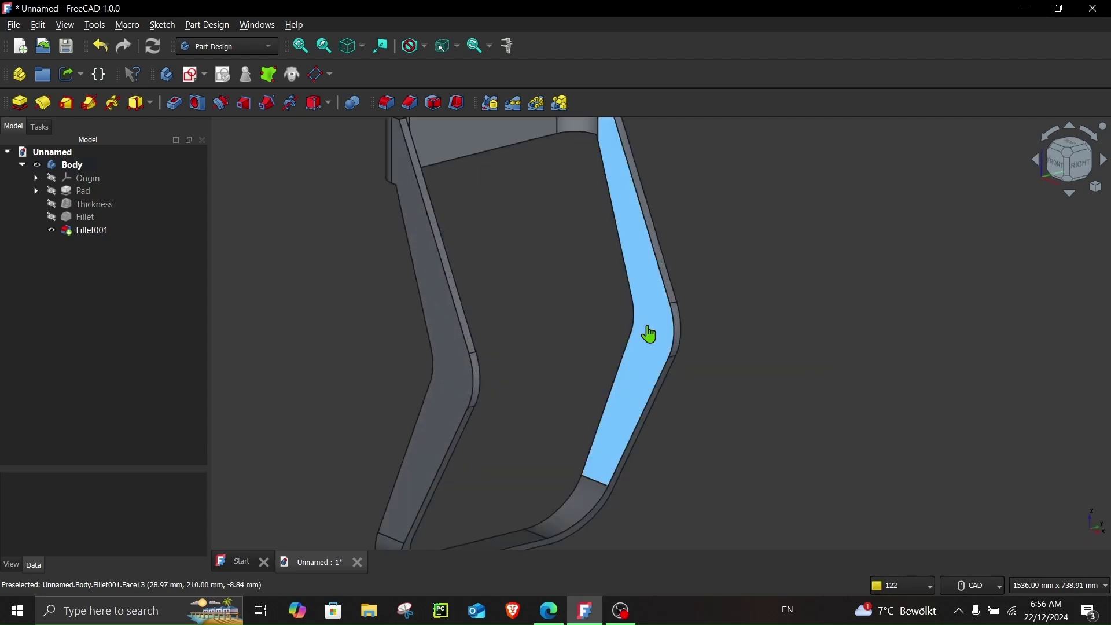
left_click(648, 330)
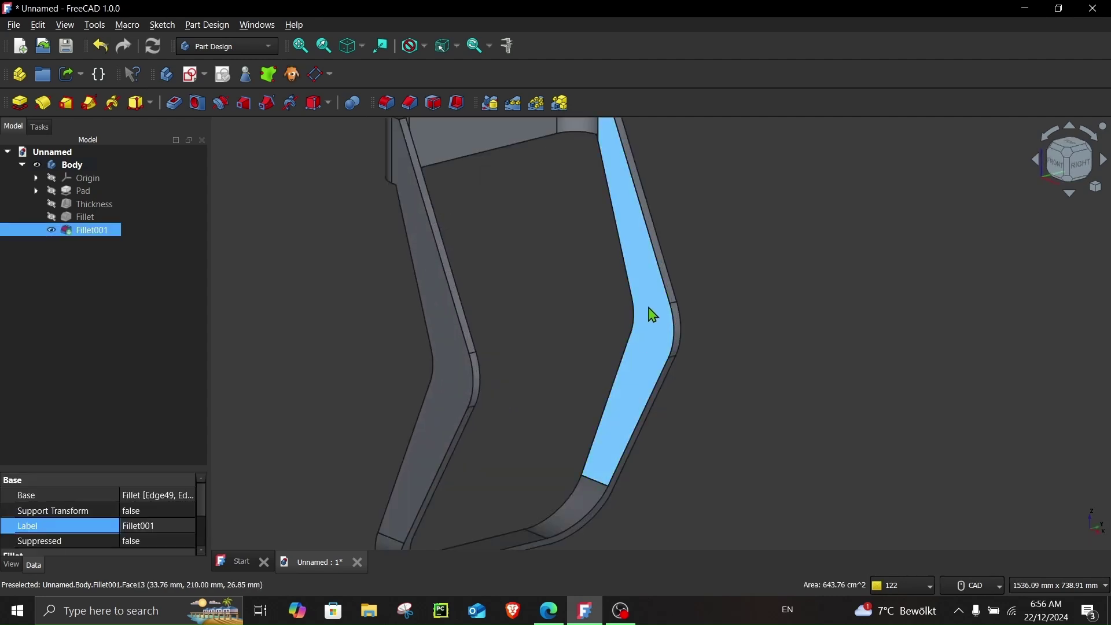
left_click(194, 75)
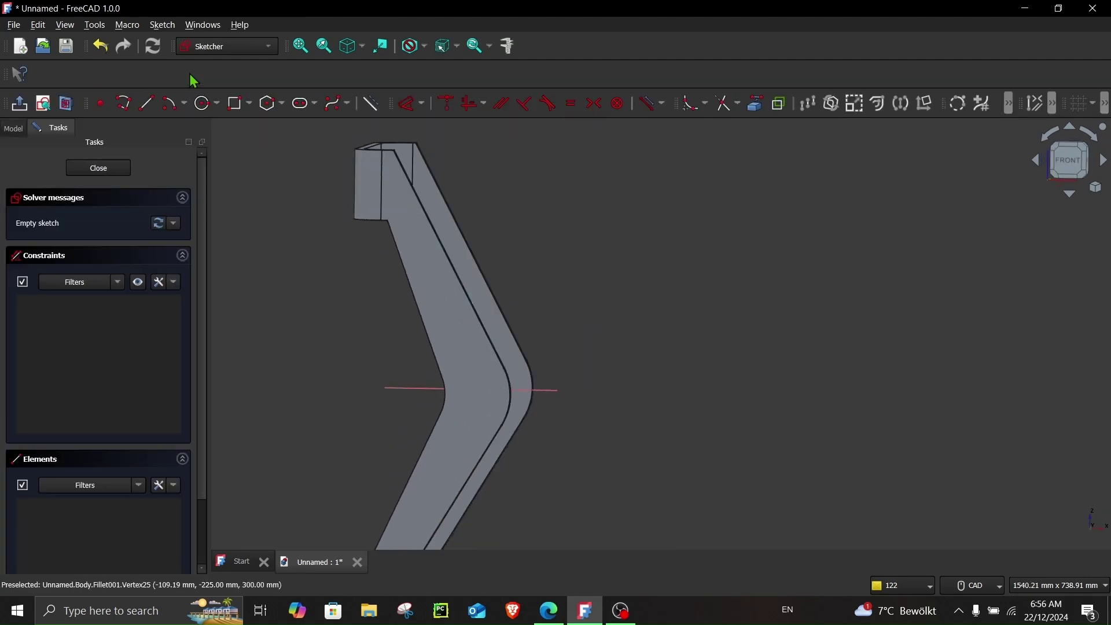
- Make the Body transparent so the sketch is visible through it
scroll(446, 400, "up", 3)
scroll(461, 415, "up", 2)
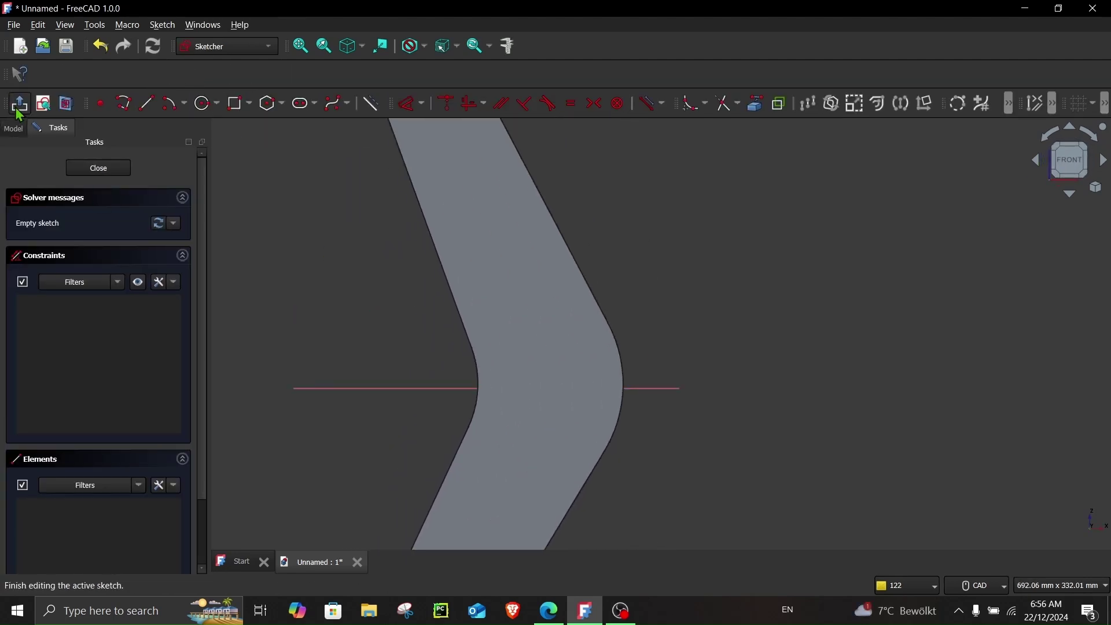
left_click(13, 128)
right_click(69, 169)
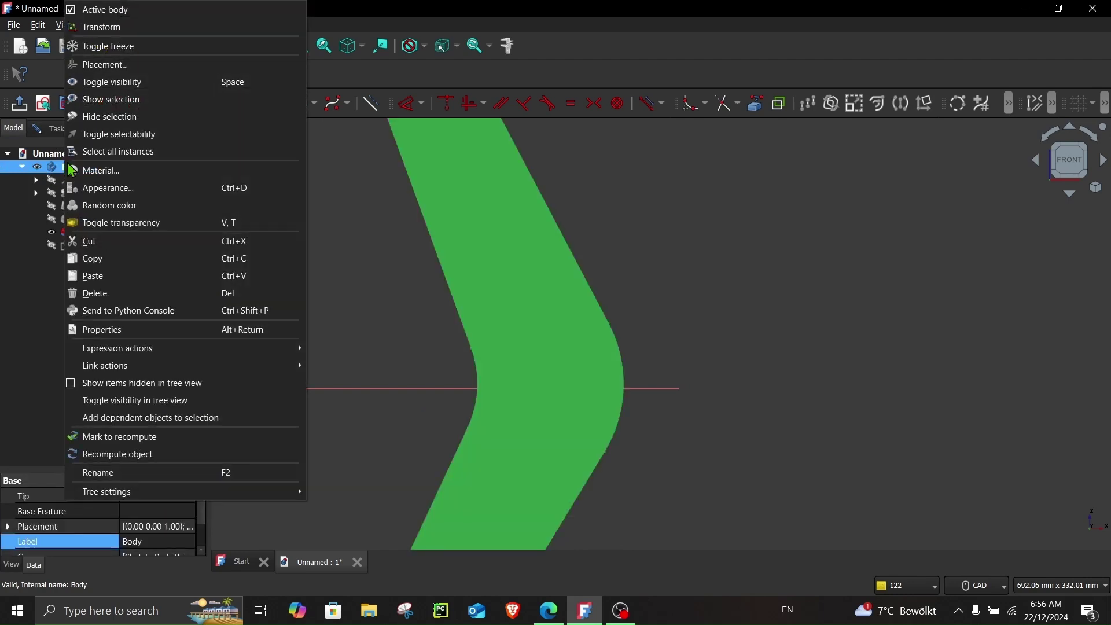
left_click(120, 222)
left_click(375, 361)
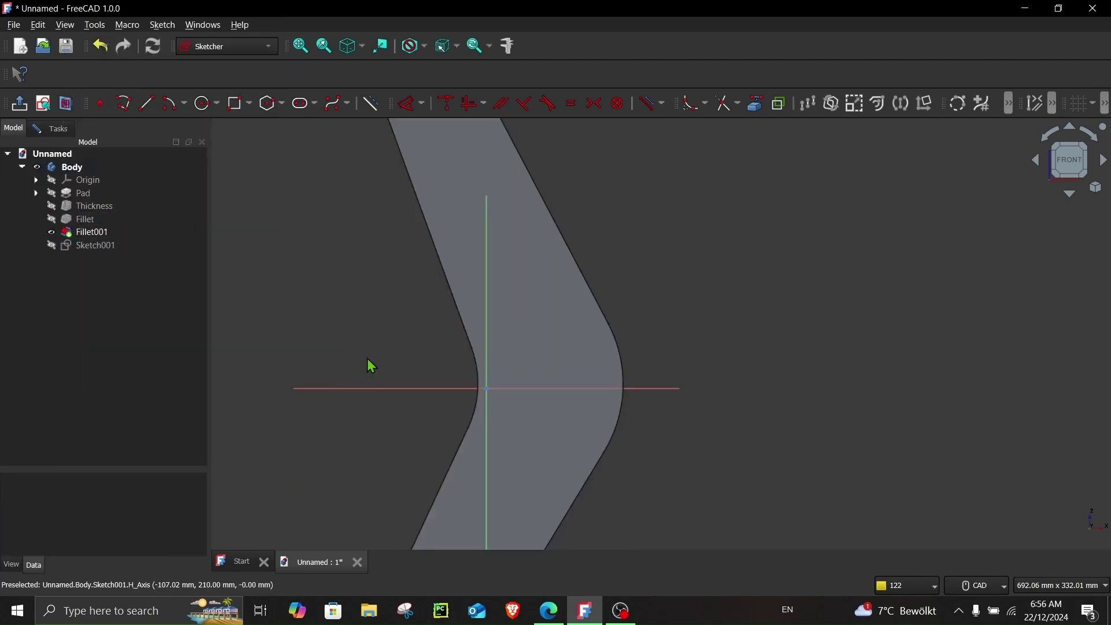
left_click(56, 137)
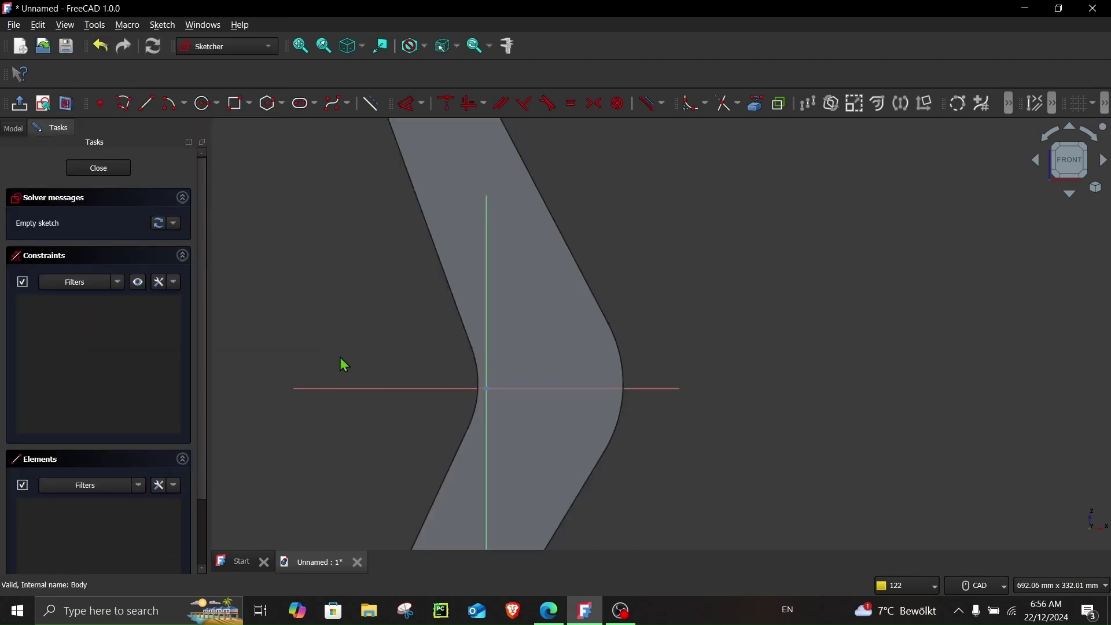
- Draw a rounded slot just below the horizontal axis
scroll(508, 395, "up", 2)
middle_click_drag(509, 408, 510, 392)
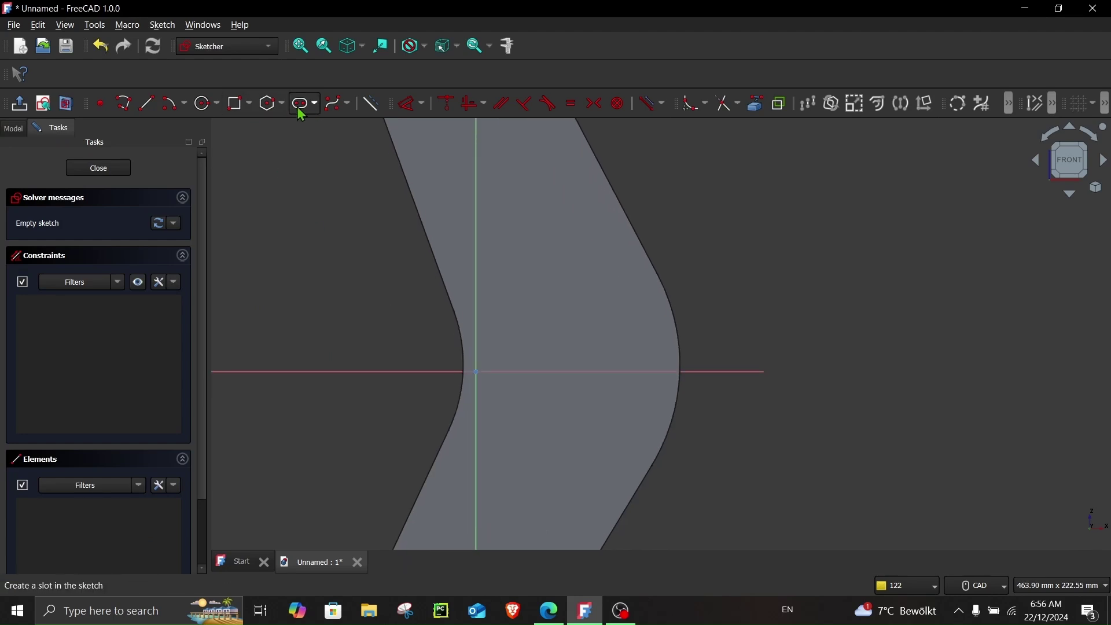
left_click(298, 107)
left_click(504, 410)
left_click(578, 428)
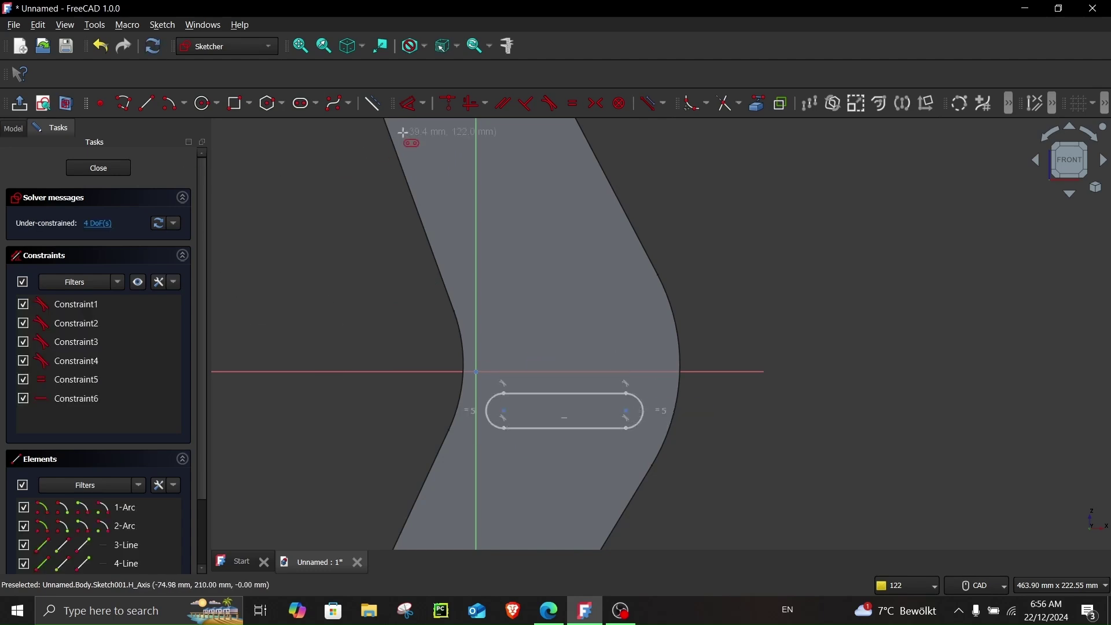
- Set 80 mm between the slot's two arc centres
key("d")
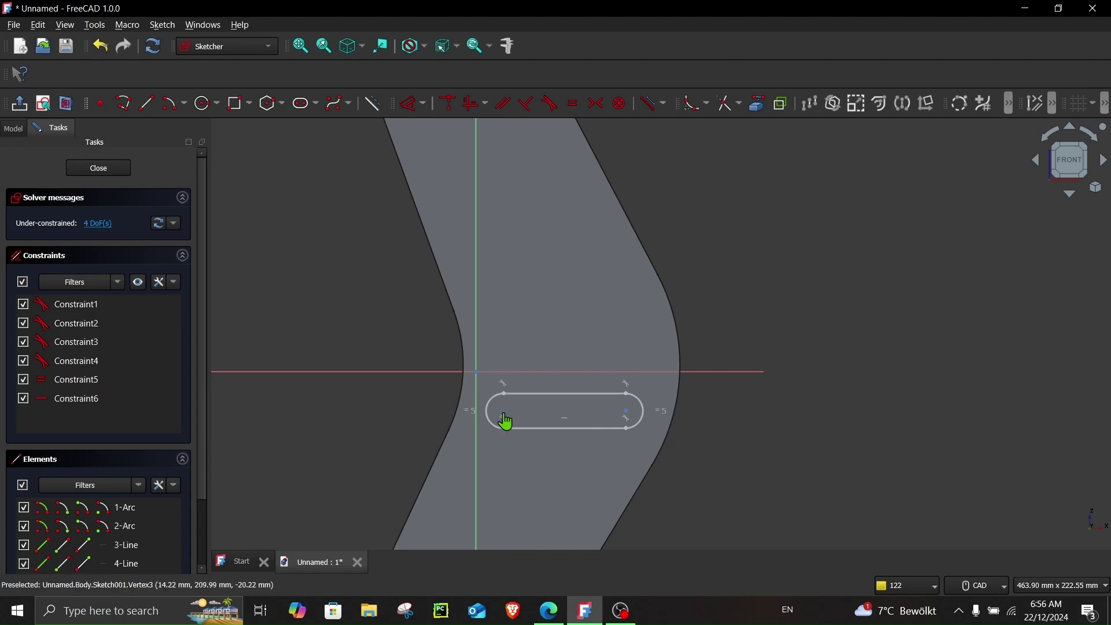
left_click(503, 413)
left_click(638, 425)
left_click(793, 320)
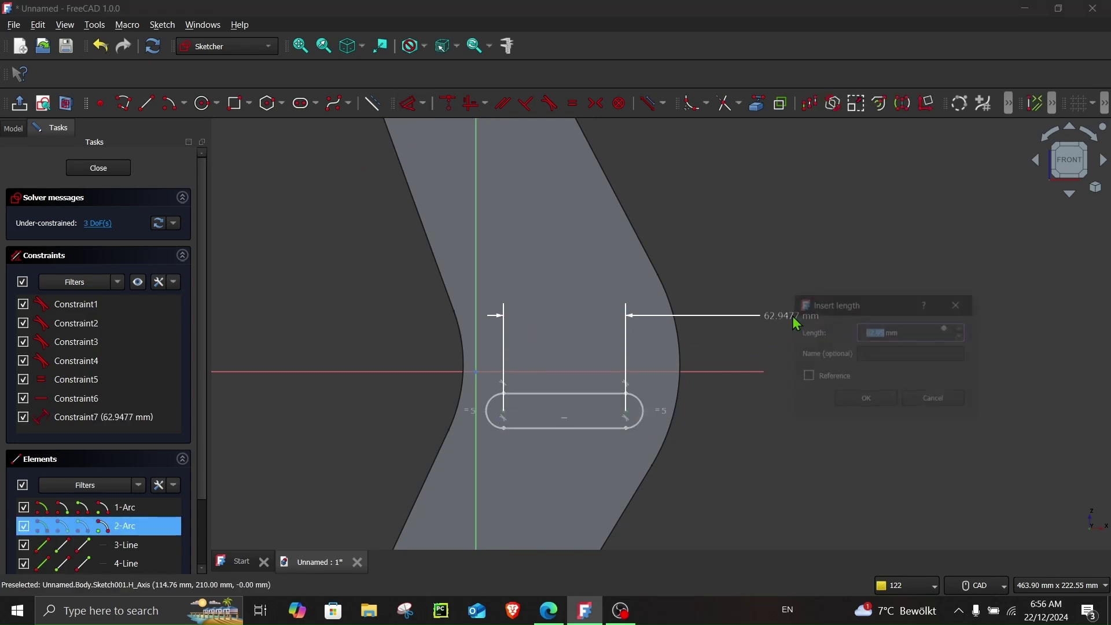
type("80")
key("Return")
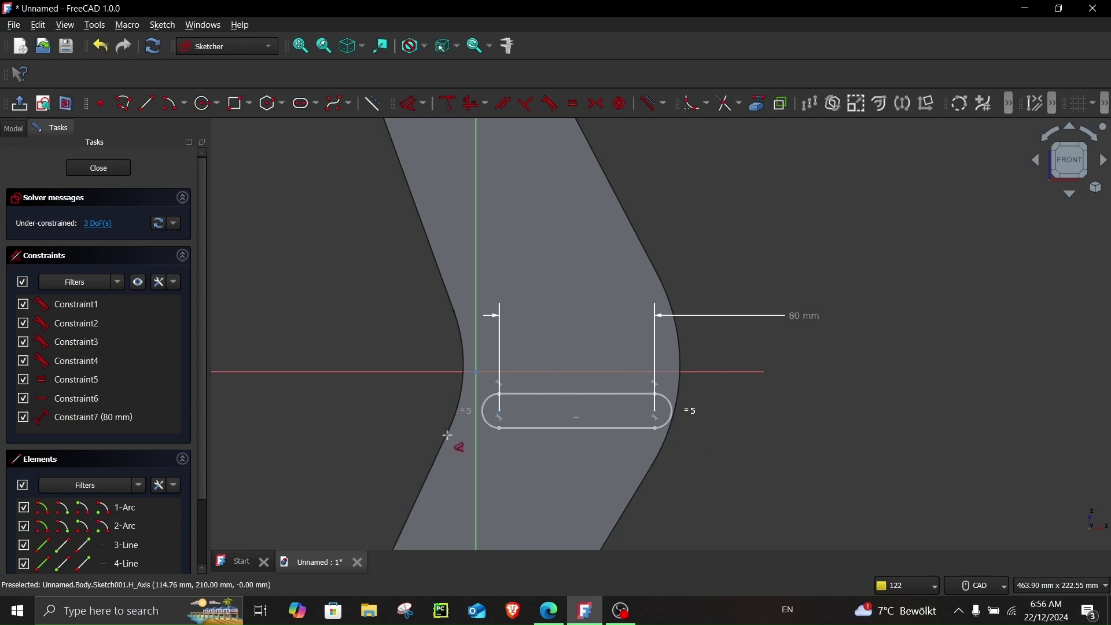
left_click(493, 430)
left_click(476, 371)
left_click(376, 426)
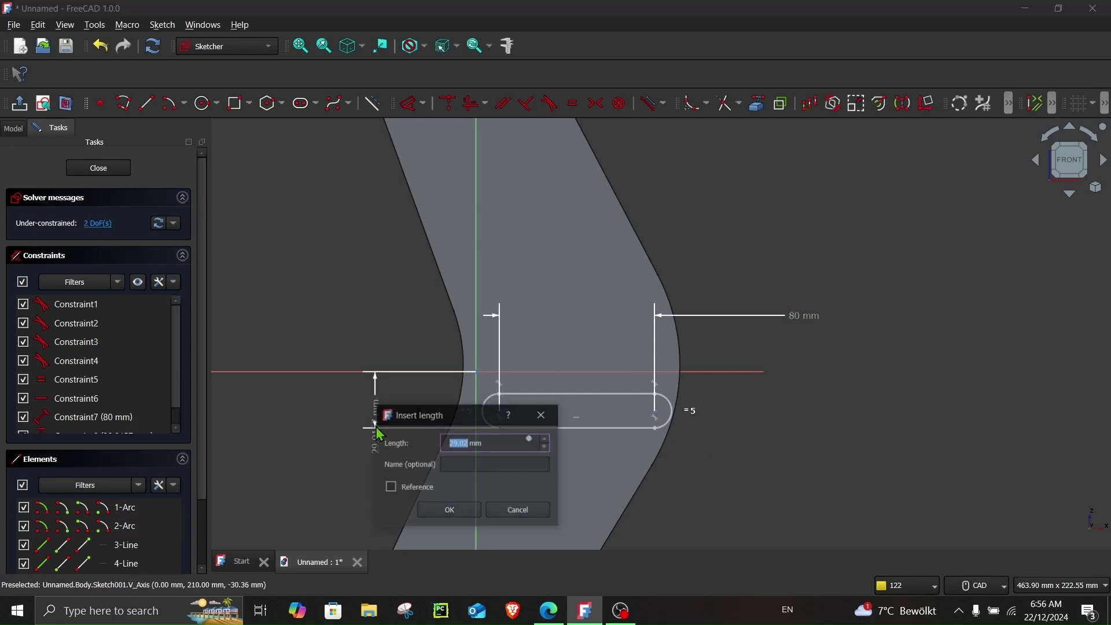
key("Escape")
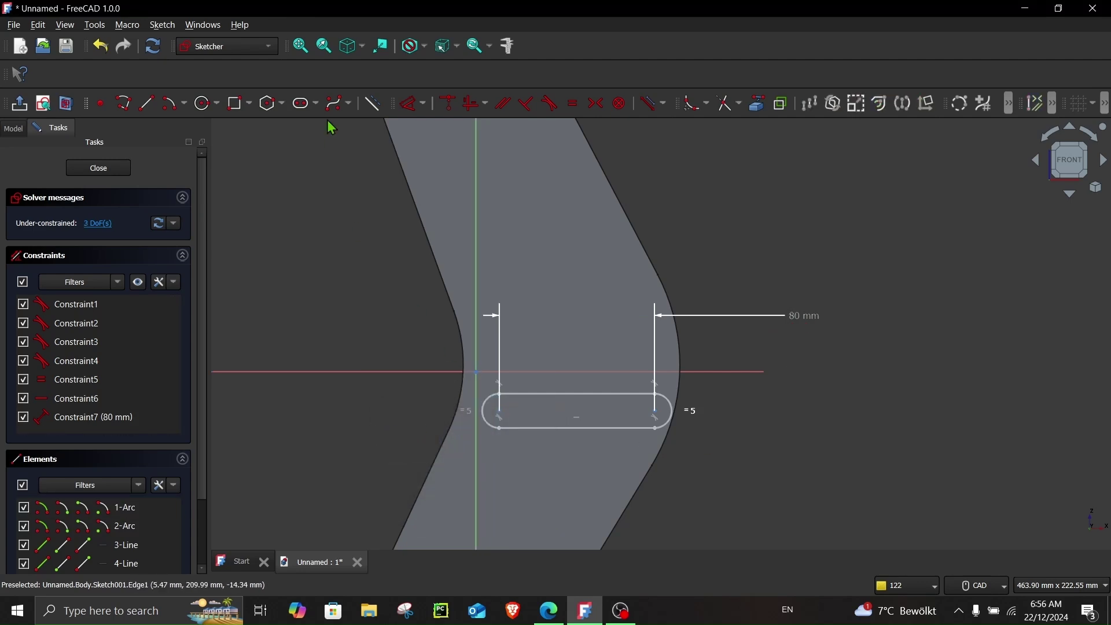
- Give the slot ends a 7.5 mm radius
left_click(412, 103)
left_click(492, 423)
left_click(359, 423)
type("7.5")
key("Return")
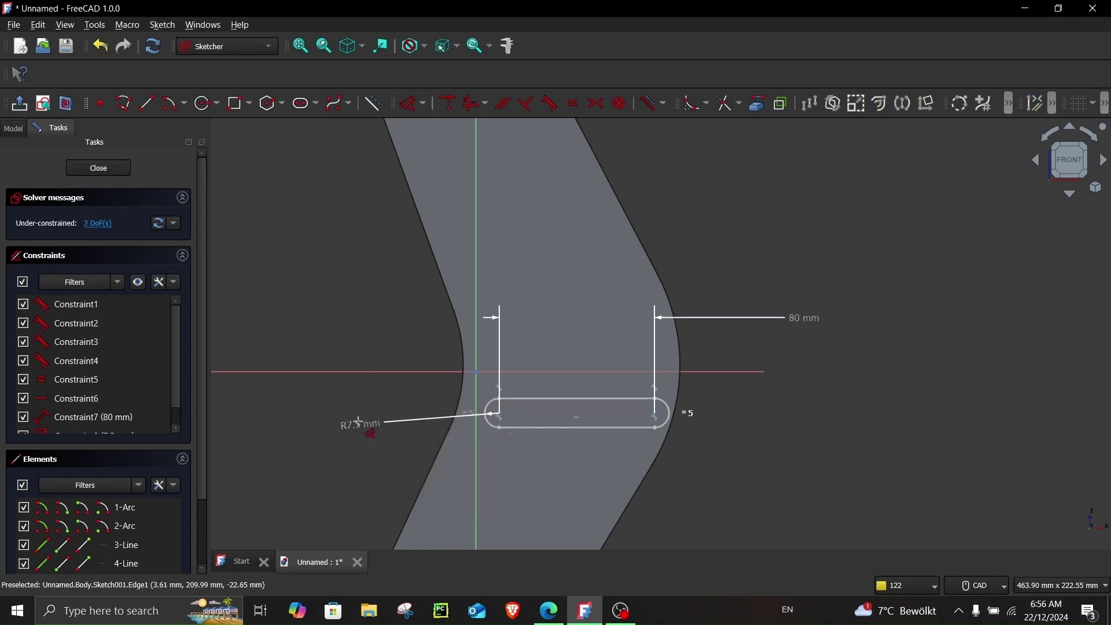
- Place the left arc centre 8 mm from the vertical axis
left_click(498, 414)
left_click(476, 443)
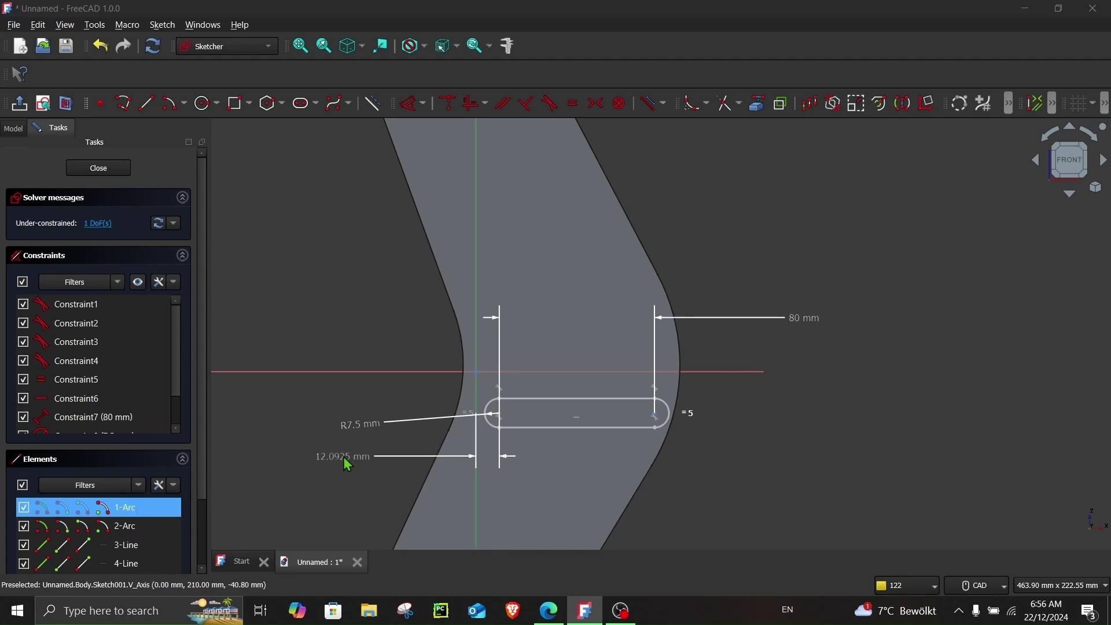
left_click(376, 460)
key("Return")
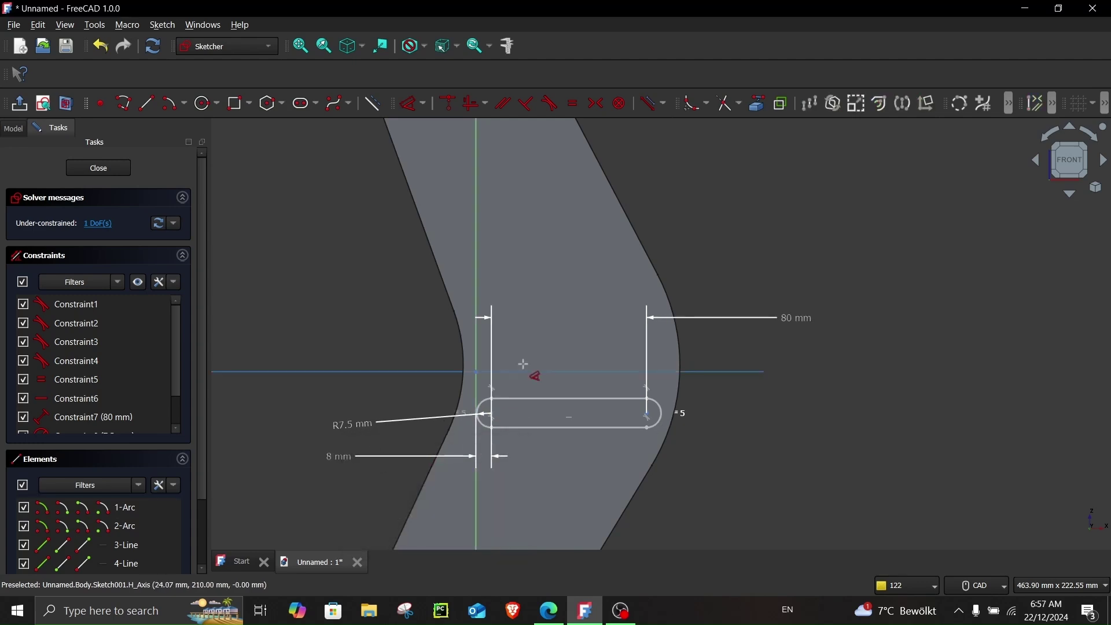
- Lock the left arc centre onto the horizontal axis
scroll(521, 404, "up", 3)
left_click(473, 401)
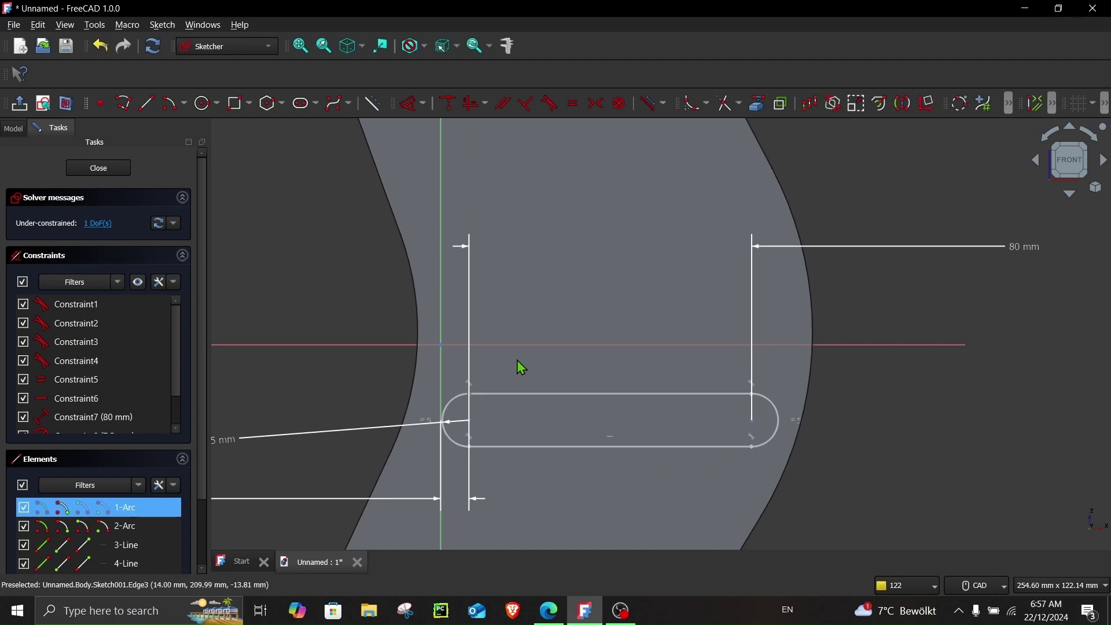
left_click(455, 113)
scroll(487, 297, "down", 5)
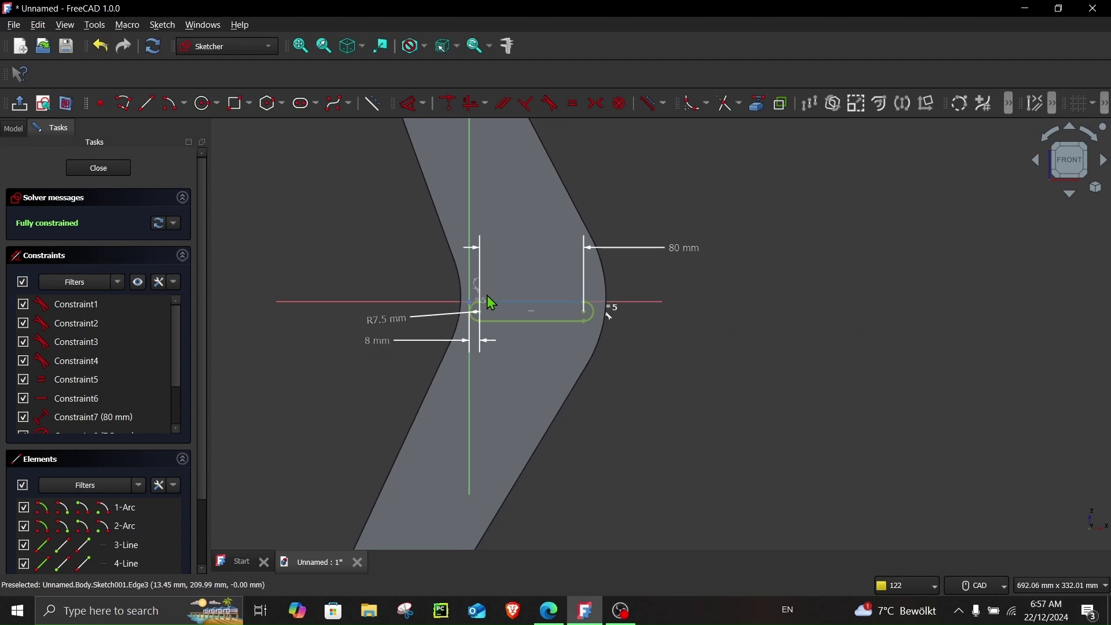
scroll(445, 302, "down", 2)
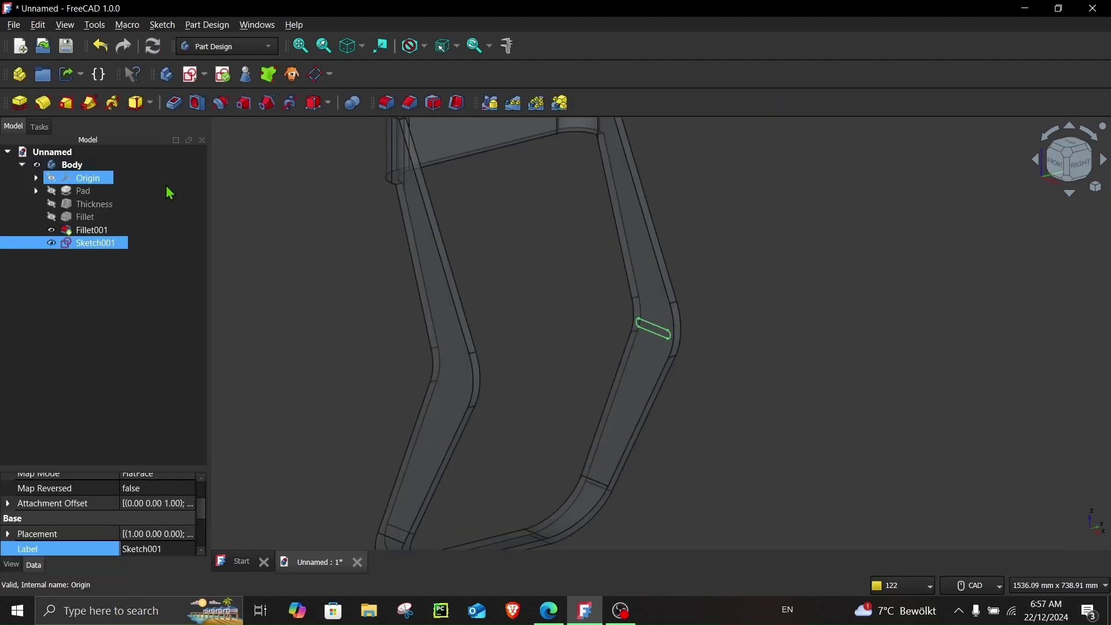
- Pad Sketch001 'Up to face' to the opposite leg's inner face as a crossbar
right_click(65, 164)
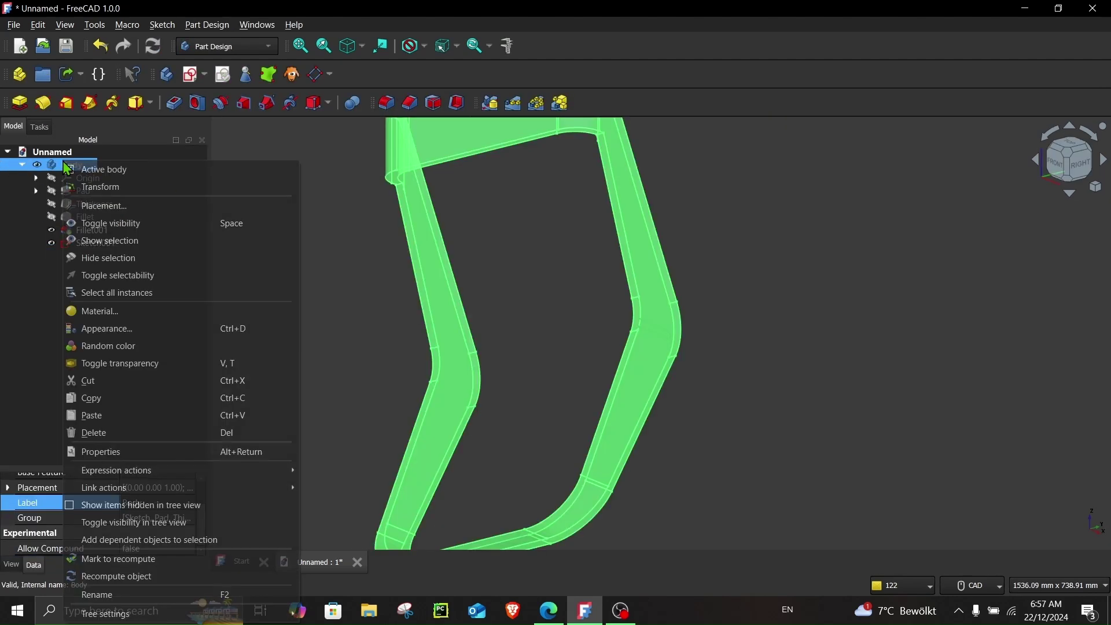
left_click(113, 367)
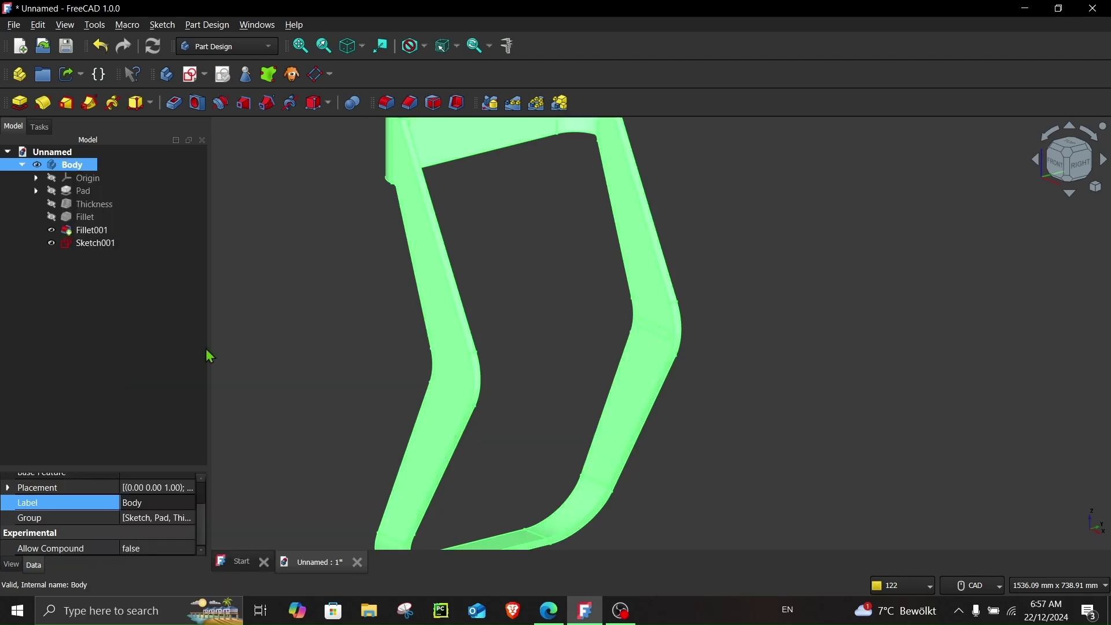
left_click(318, 288)
left_click(110, 245)
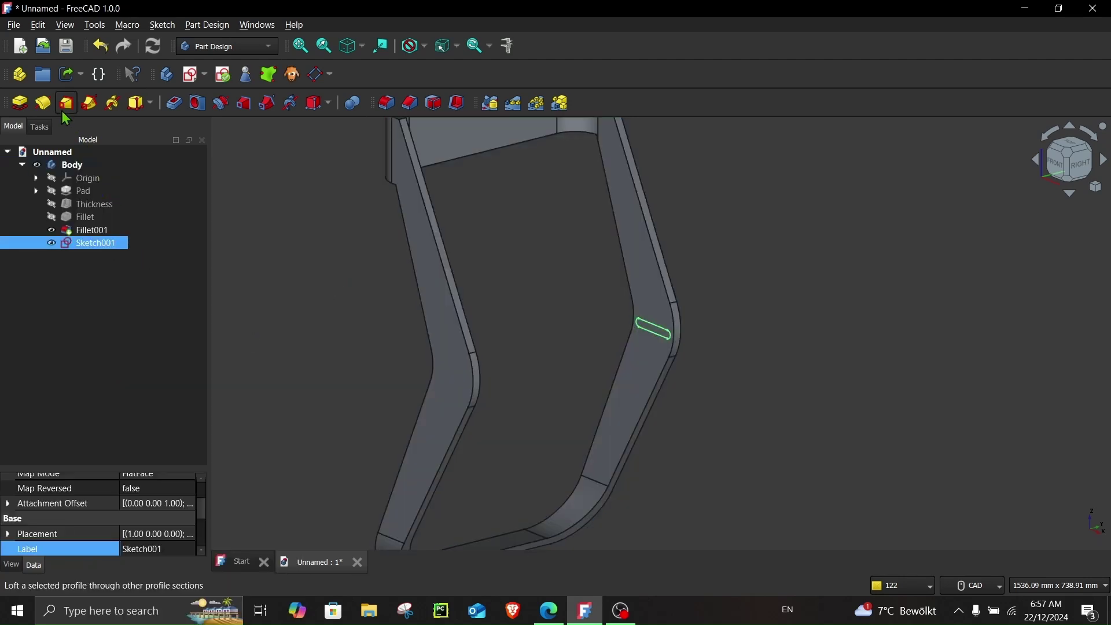
left_click(19, 103)
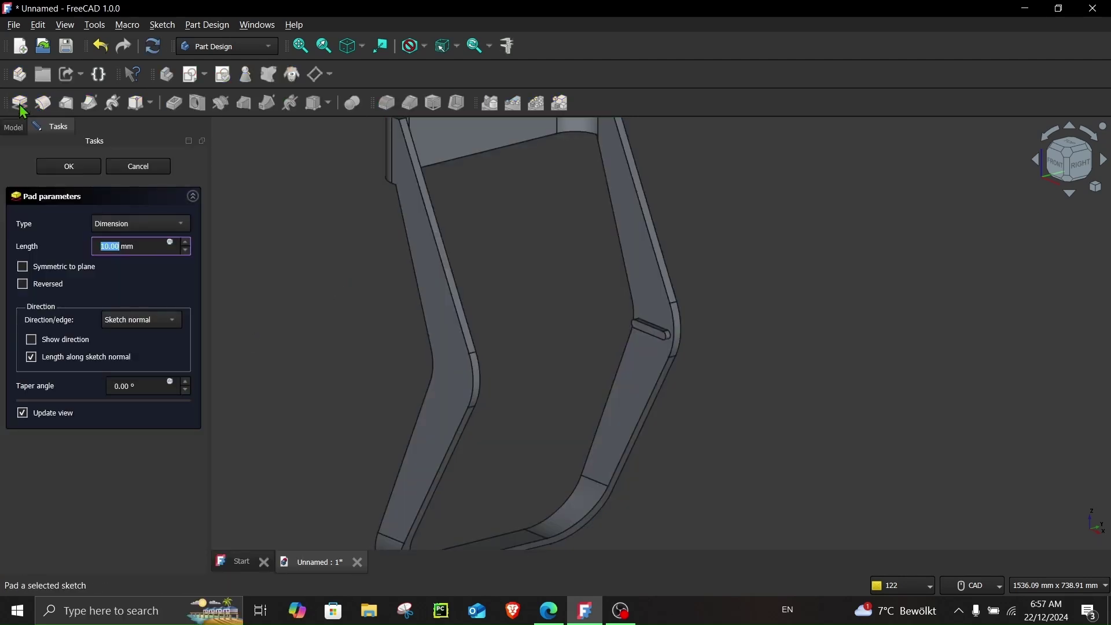
left_click(123, 228)
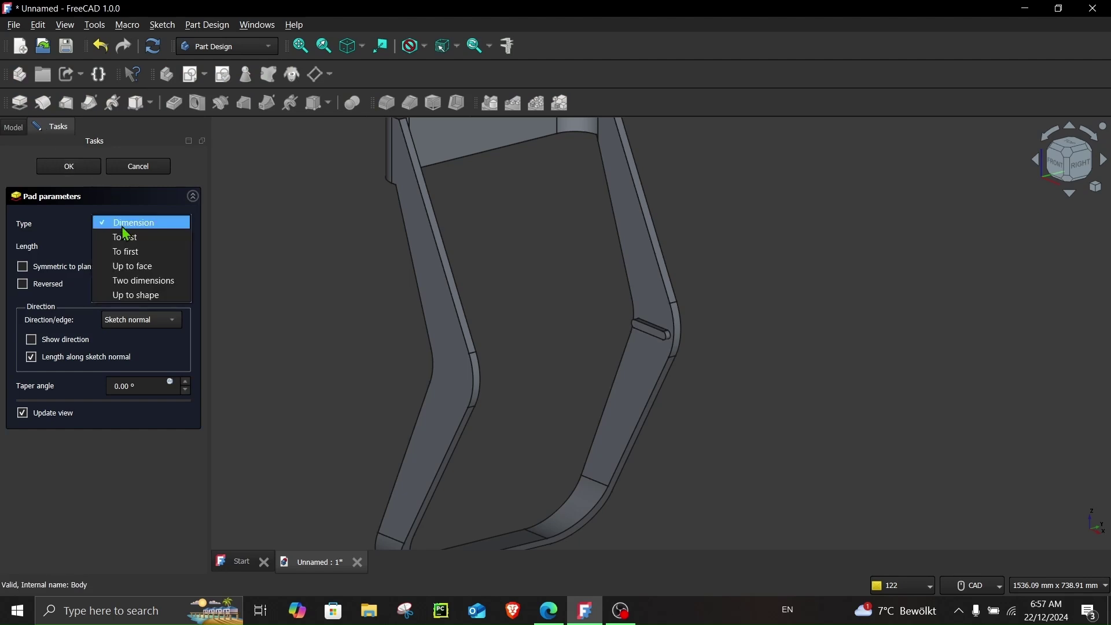
left_click(136, 272)
middle_click_drag(454, 293, 395, 309)
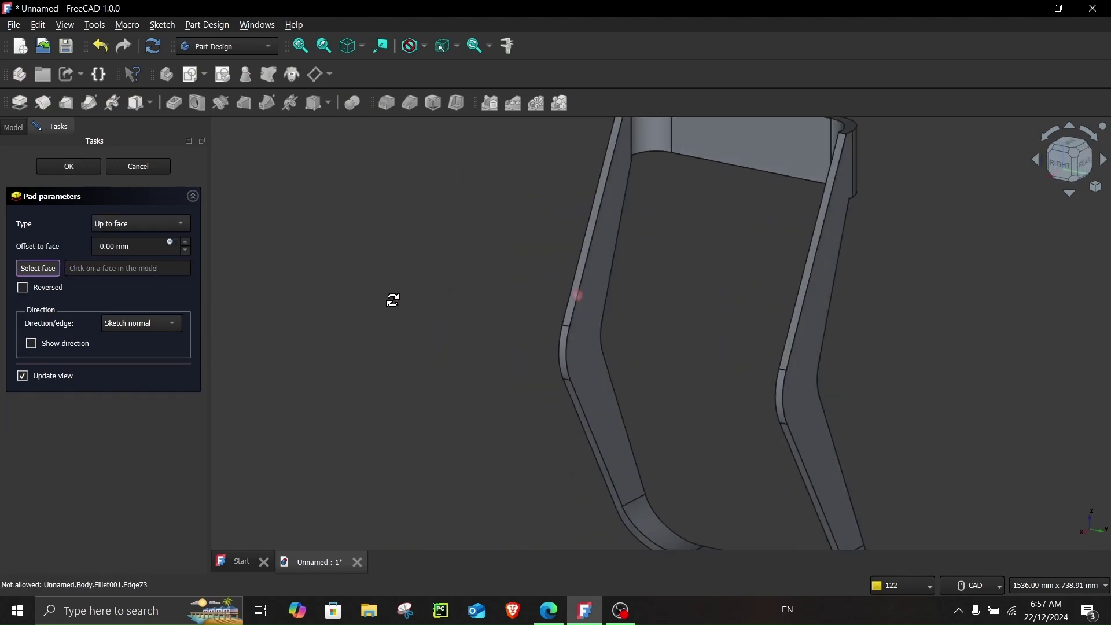
left_click(586, 360)
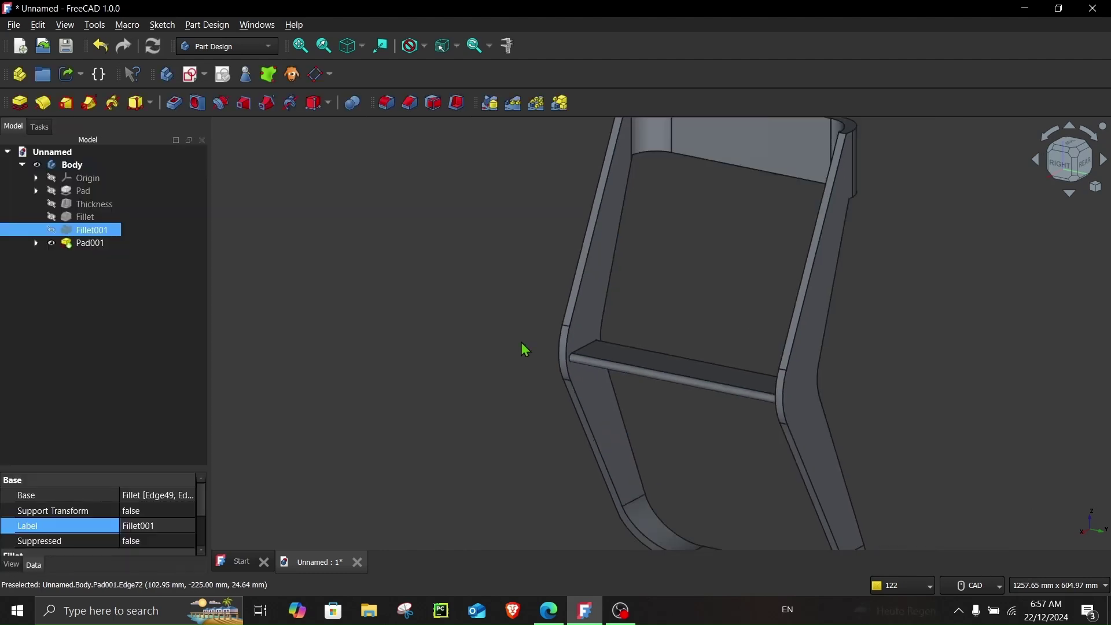
scroll(467, 344, "down", 5)
mouse_move(468, 344)
middle_mouse_down()
mouse_move(717, 318)
mouse_move(524, 293)
middle_mouse_up()
- Start a new sketch on the XZ plane
scroll(523, 283, "up", 4)
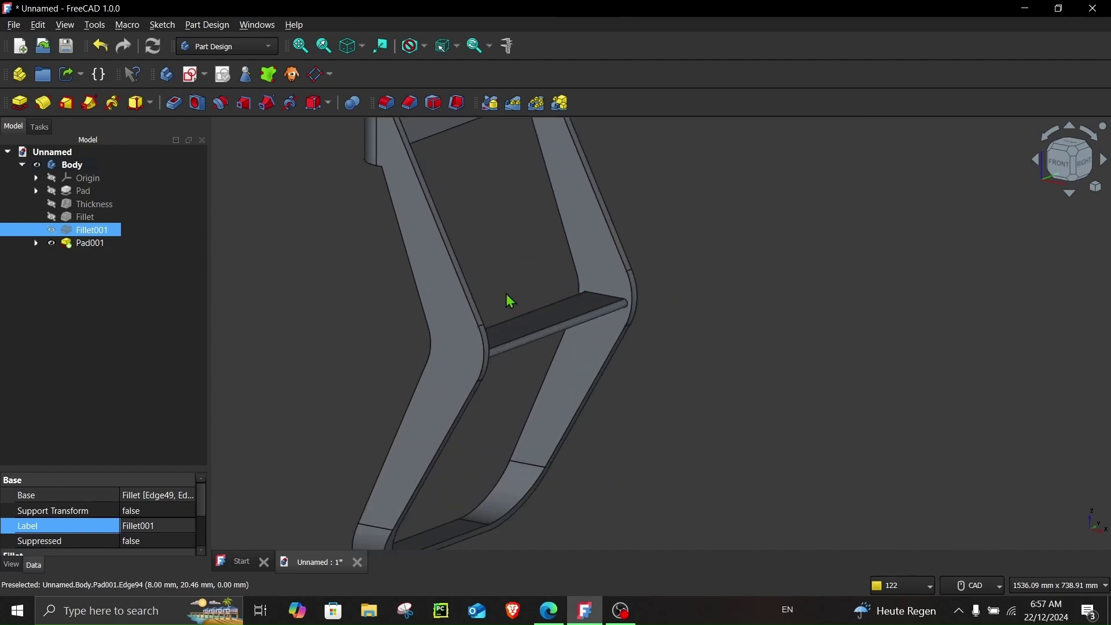
left_click(254, 324)
left_click(195, 73)
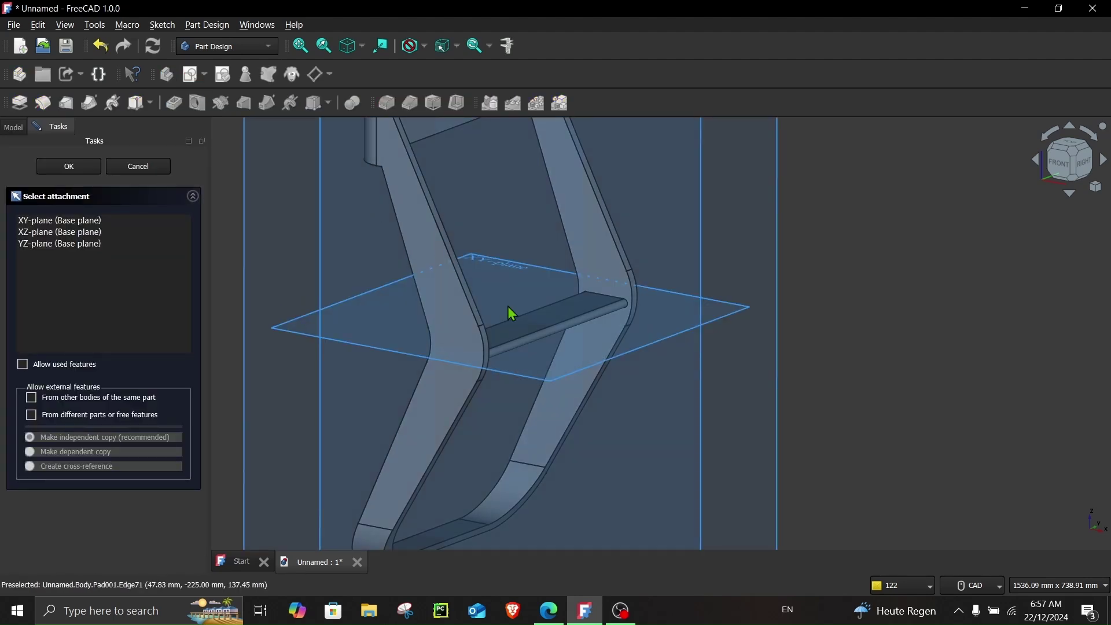
left_click(375, 214)
- Draw the strip's base line along the horizontal axis
scroll(417, 278, "up", 3)
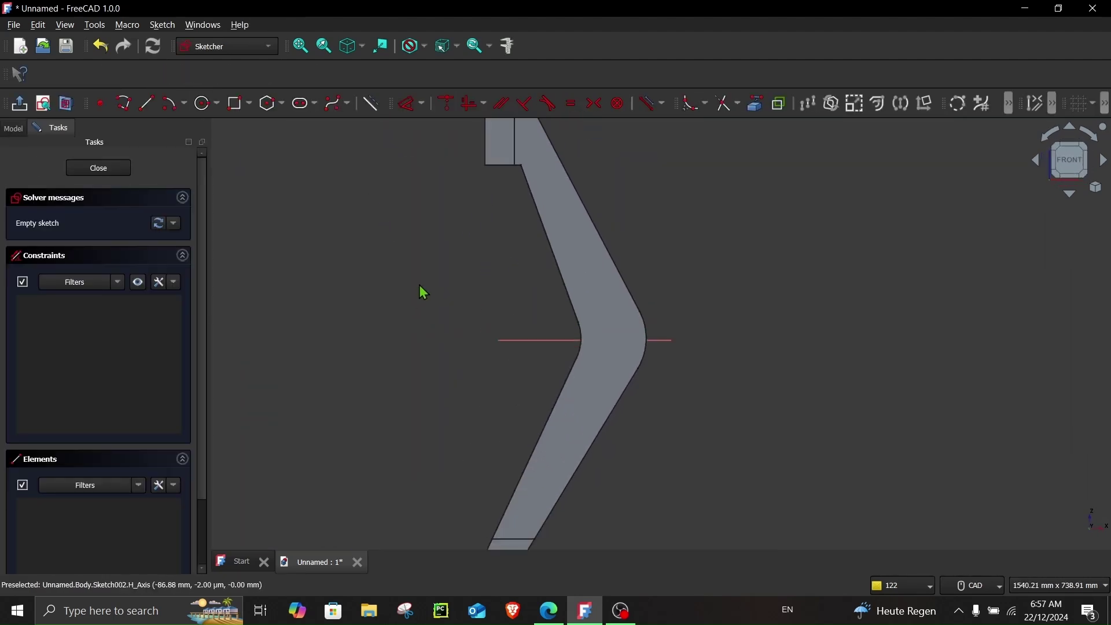
left_click(146, 105)
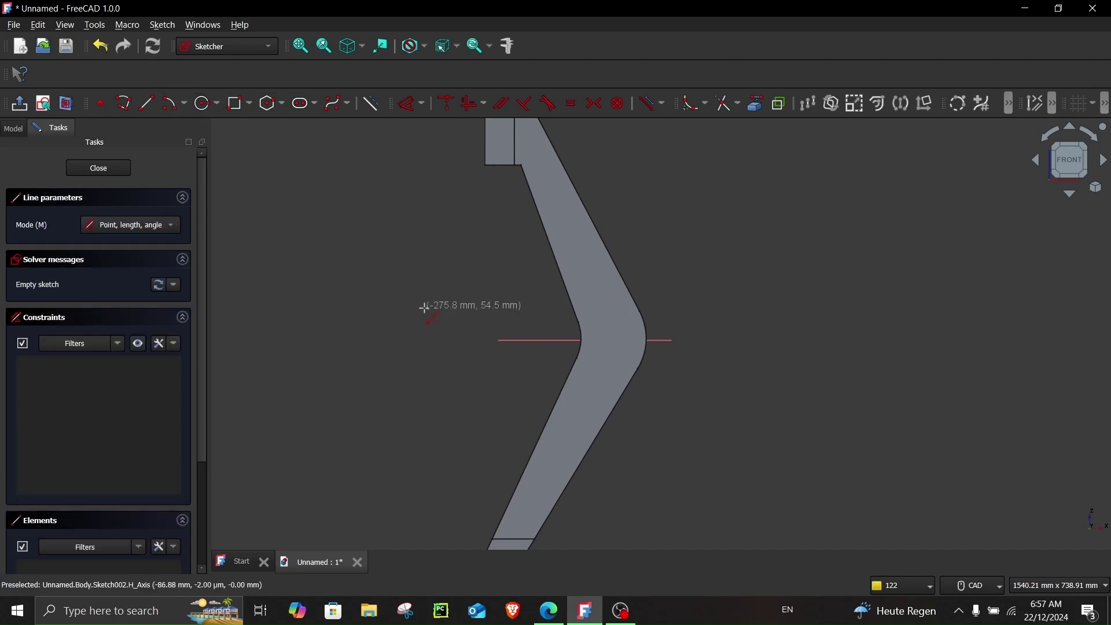
left_click(473, 341)
left_click(807, 341)
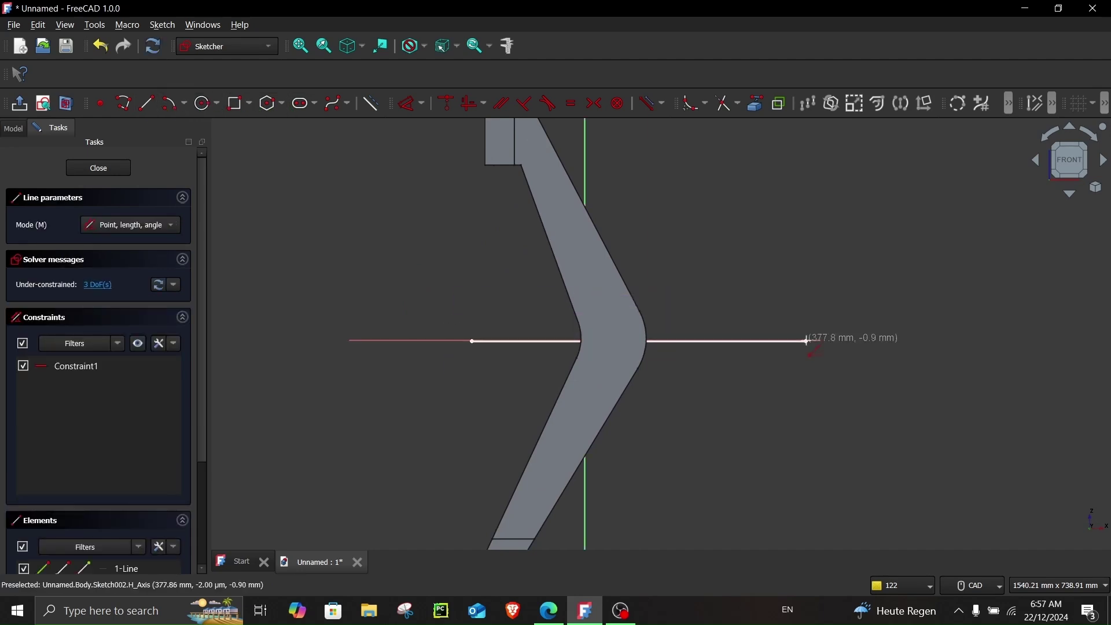
scroll(807, 341, "down", 1)
middle_click_drag(691, 367, 596, 345)
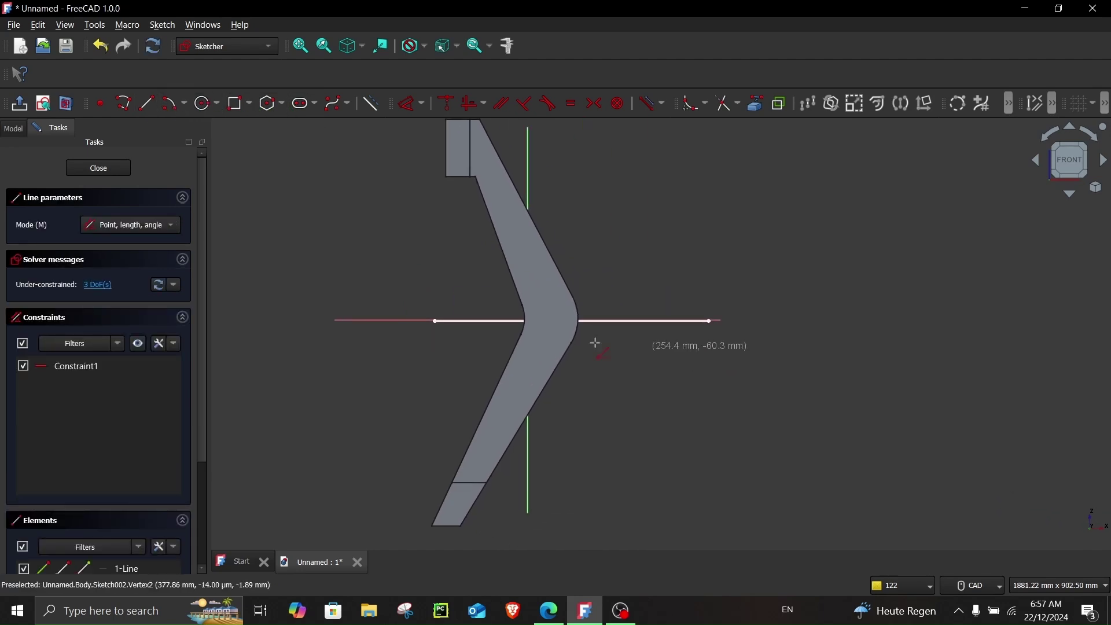
- Draw the end, top, slanted leg and bottom edges, closing the outline
left_click(437, 318)
left_click(437, 302)
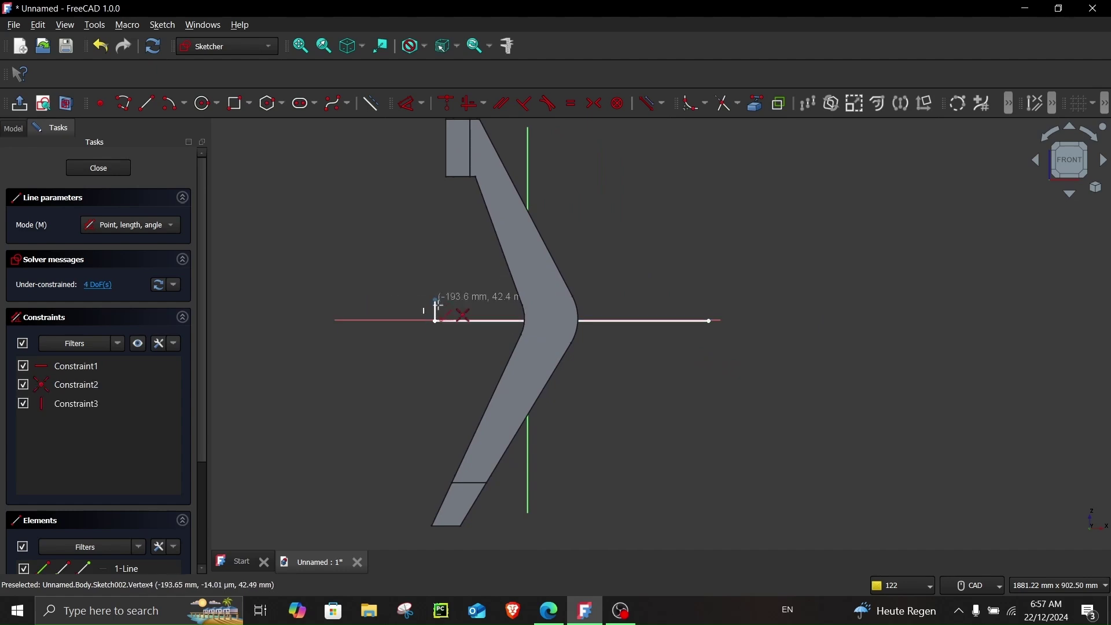
left_click(729, 300)
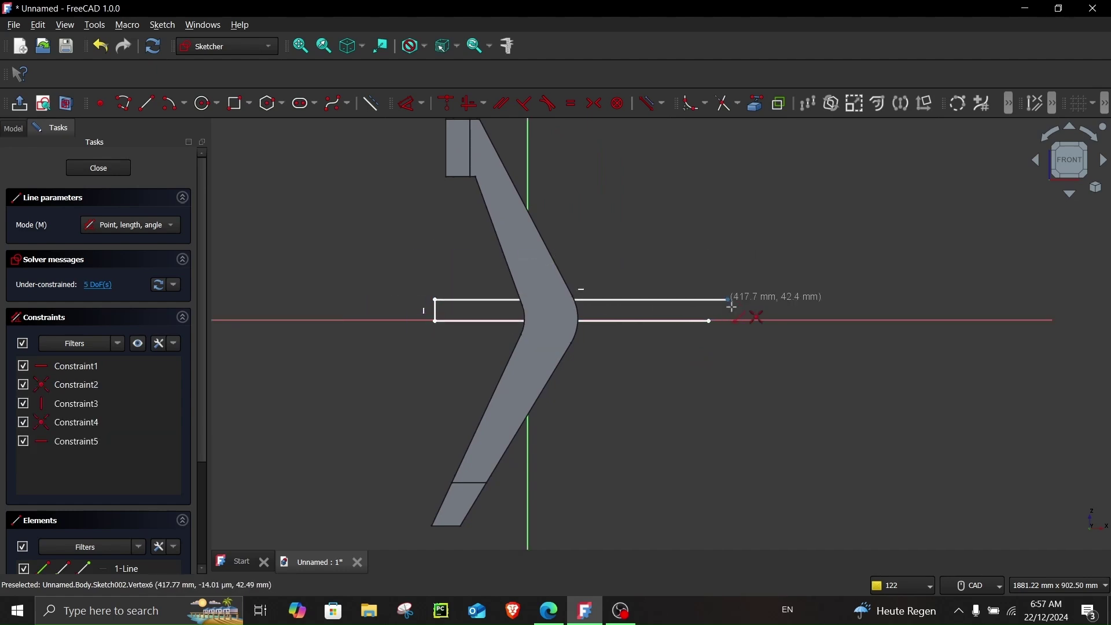
left_click(842, 502)
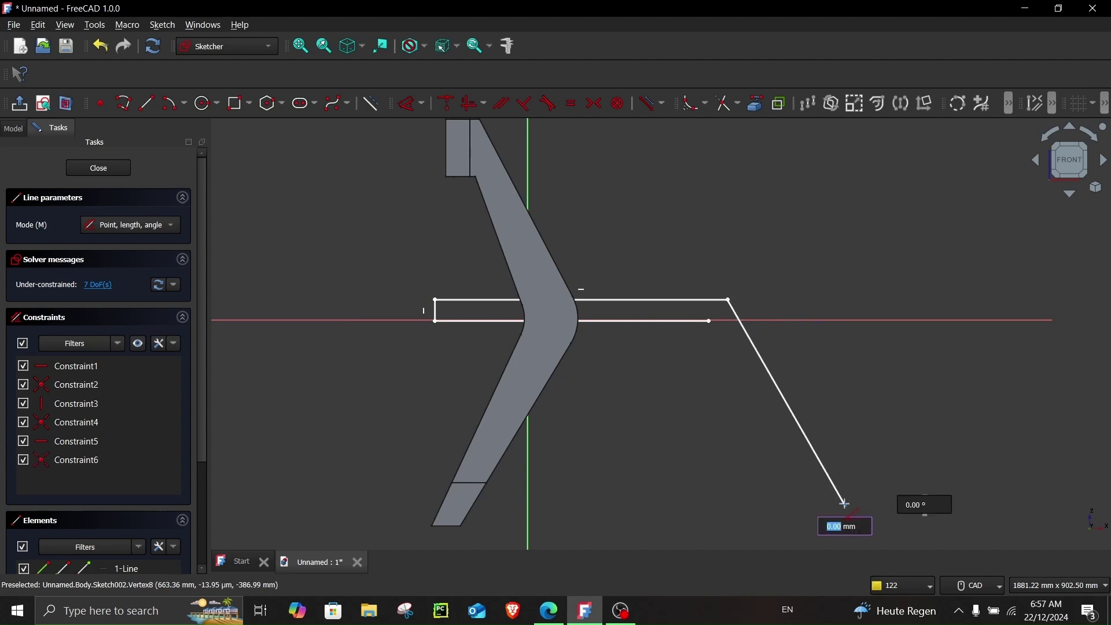
left_click(785, 505)
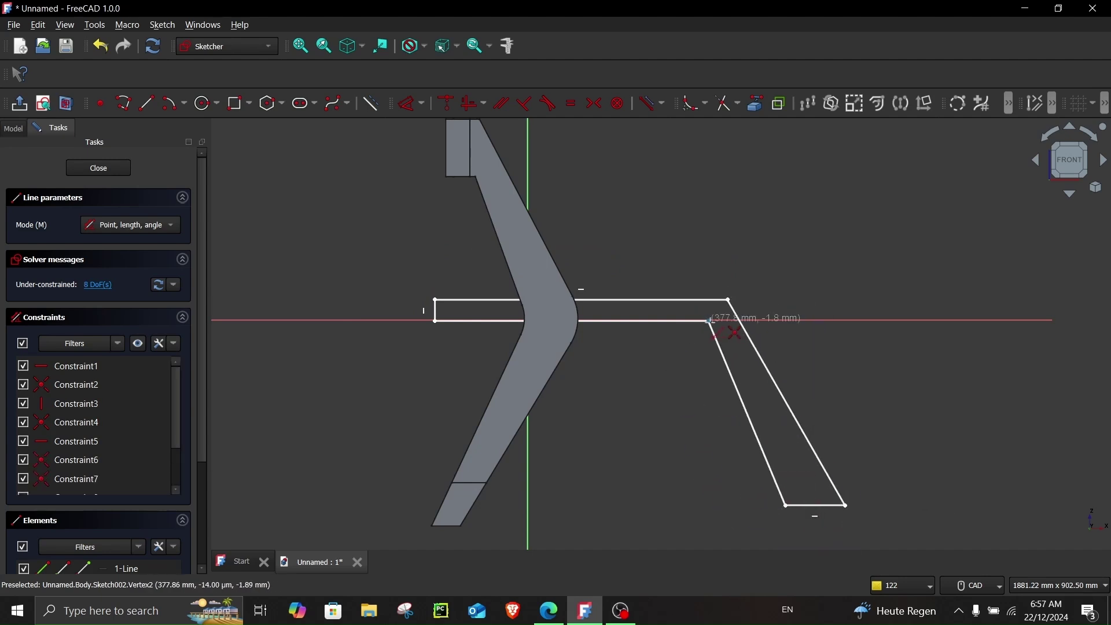
left_click(711, 320)
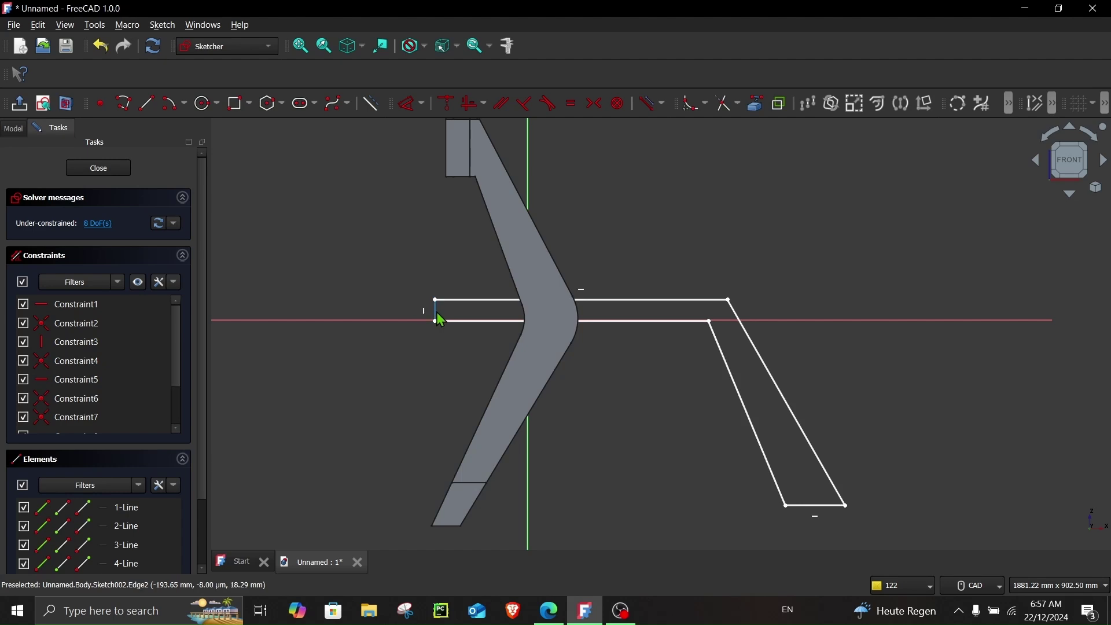
- Make the outline's two slanted lines parallel
left_click_drag(437, 314, 434, 298)
left_click(740, 409)
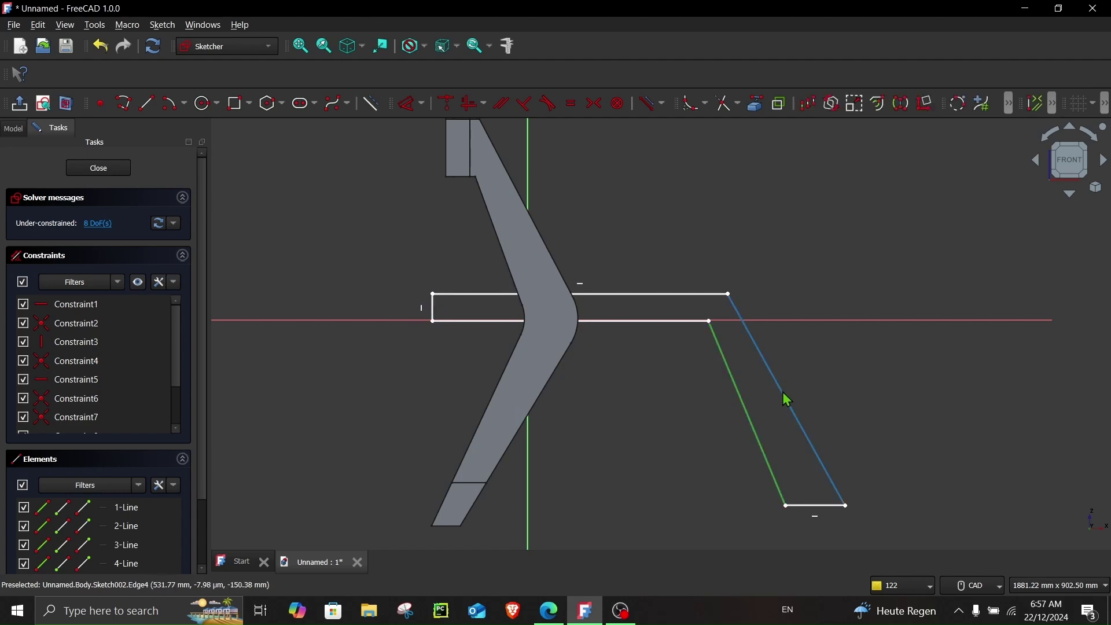
left_click(785, 396)
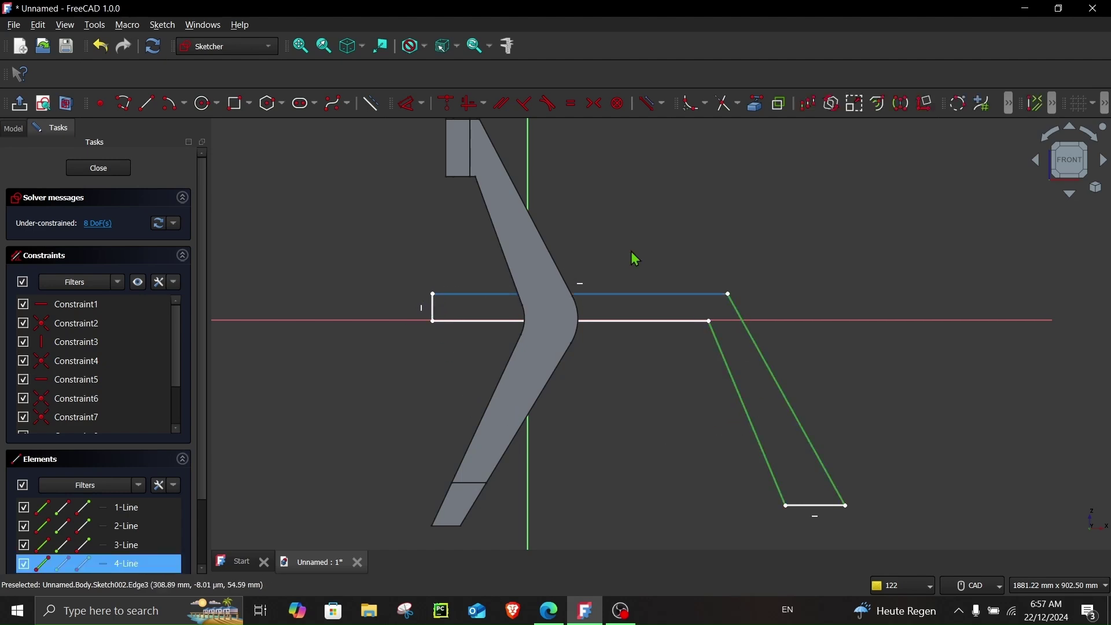
left_click(502, 103)
- Put the outline's left corner point onto the horizontal axis
left_click_drag(694, 325, 718, 317)
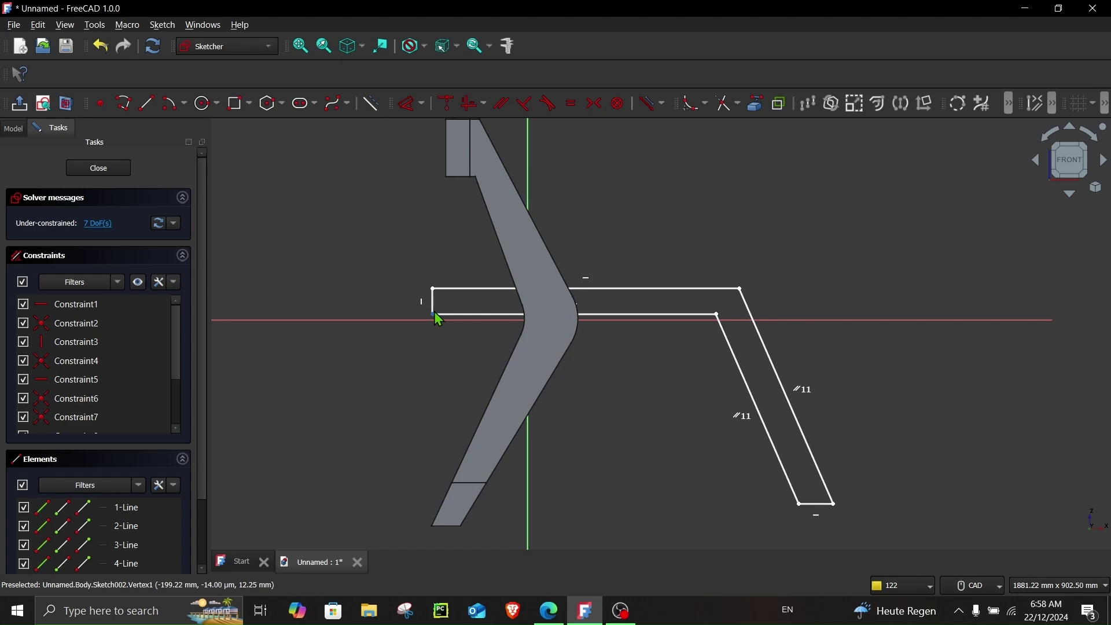
left_click(434, 313)
left_click(416, 319)
left_click(450, 112)
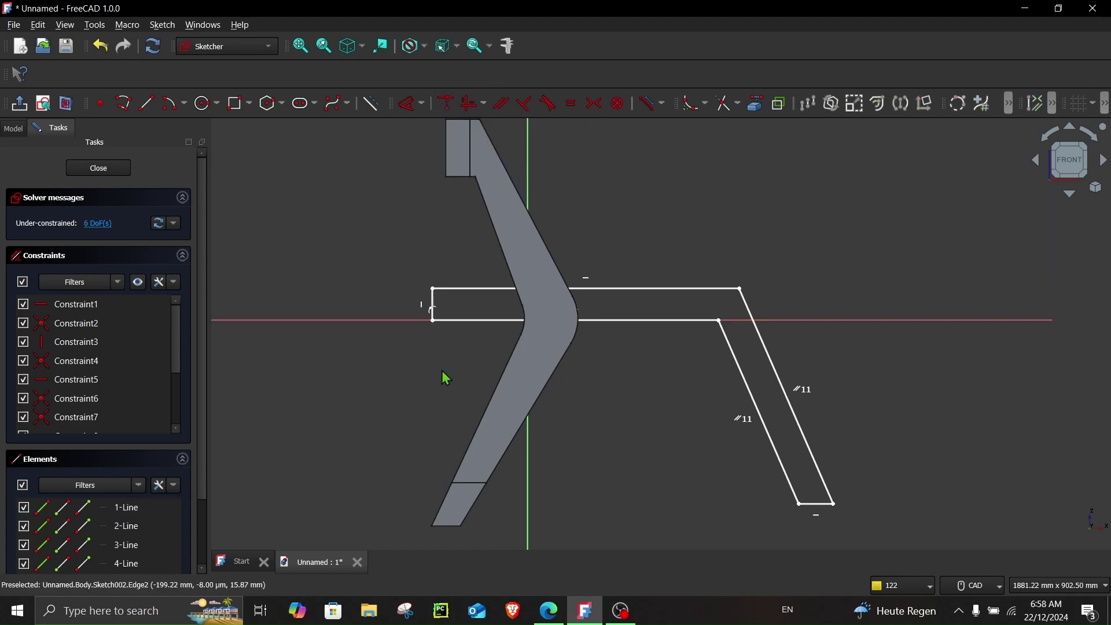
- Constrain the leg's bottom edge to be horizontal
middle_click_drag(672, 504, 655, 402)
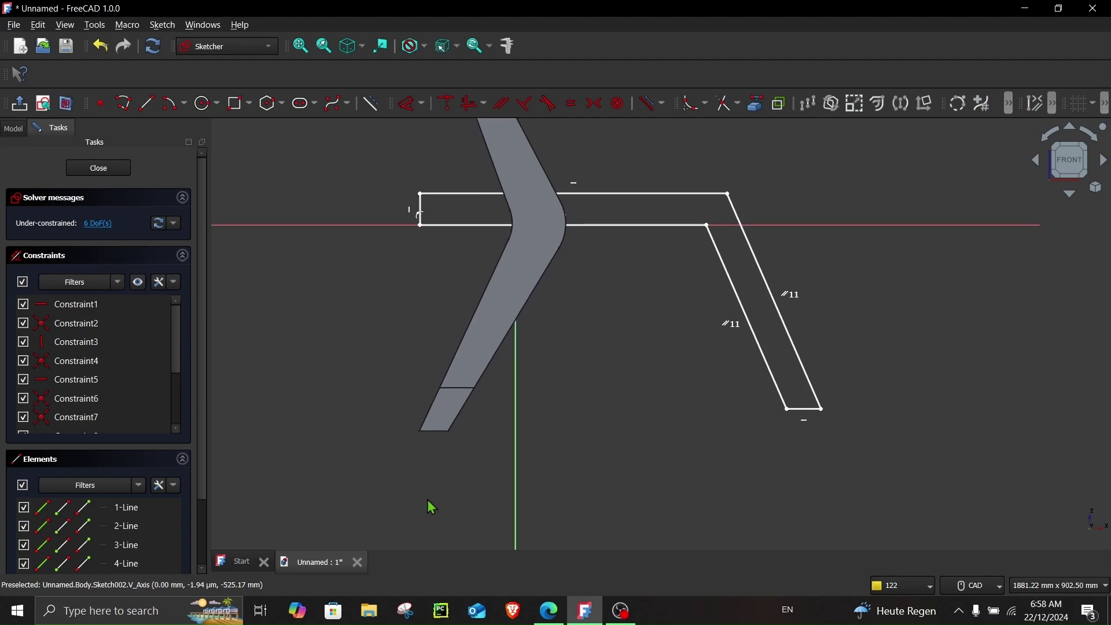
mouse_move(787, 409)
left_mouse_down()
mouse_move(851, 504)
mouse_move(341, 433)
left_mouse_up()
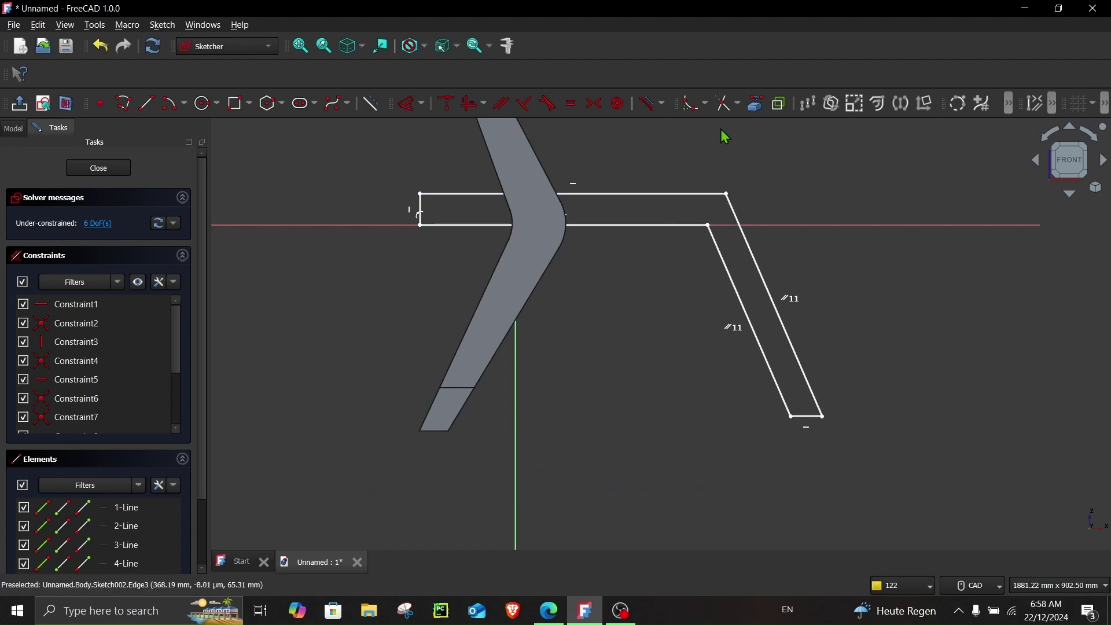
left_click(756, 110)
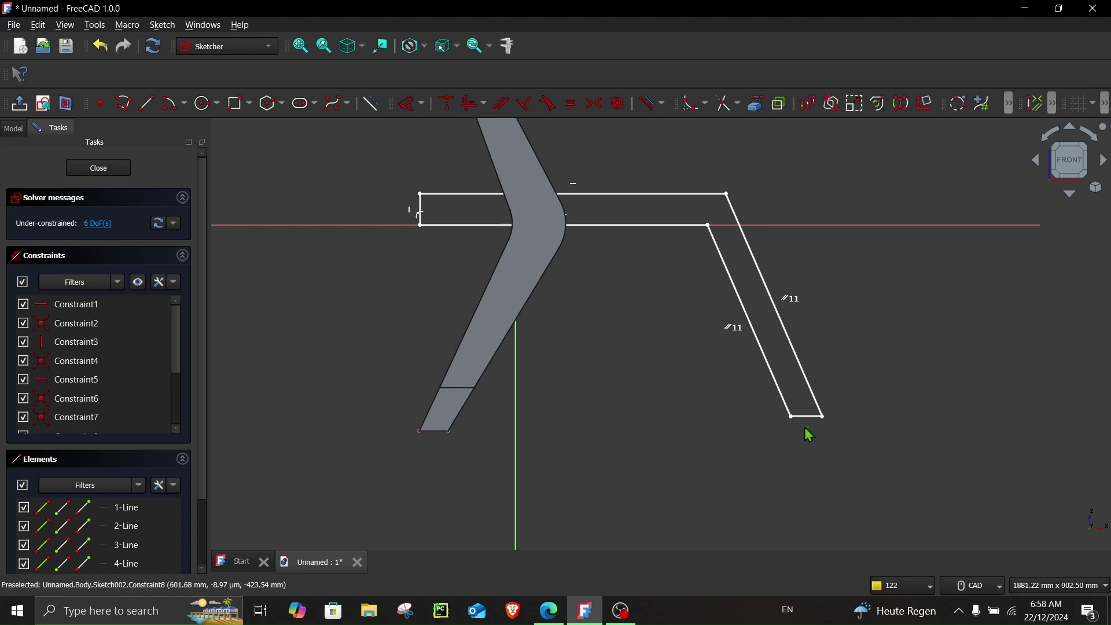
left_click(470, 107)
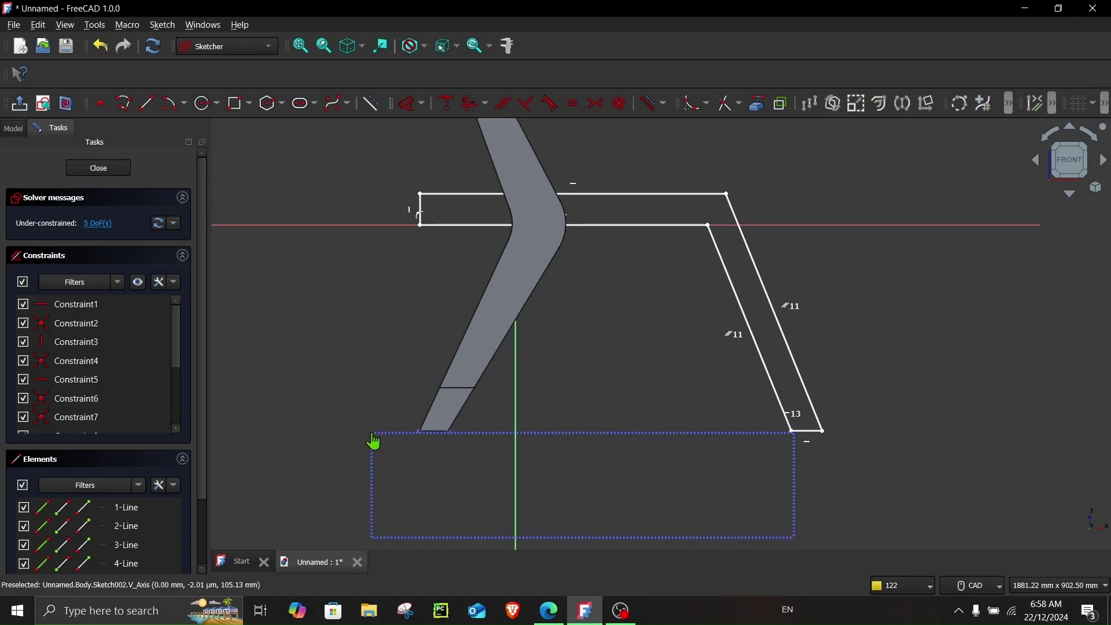
- Begin a vertical distance dimension on the strip's left end edge
left_click_drag(663, 514, 372, 438)
middle_click_drag(660, 333, 660, 365)
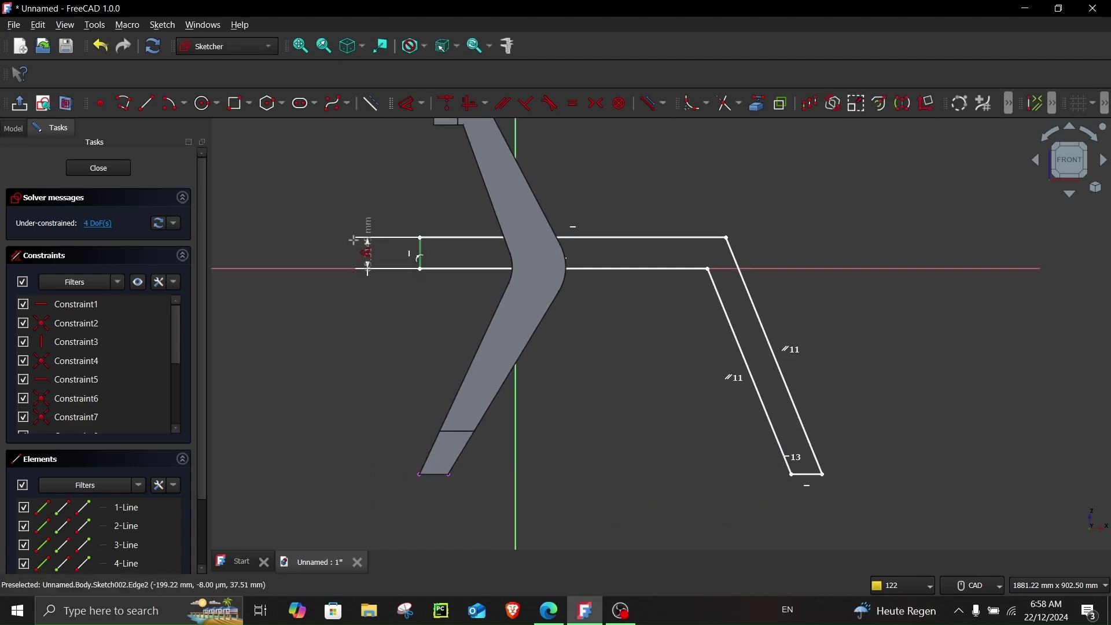
left_click(352, 240)
- Give the strip's left end edge a height of 1 and make the leg's bottom edge equal to it
type("15")
key("Return")
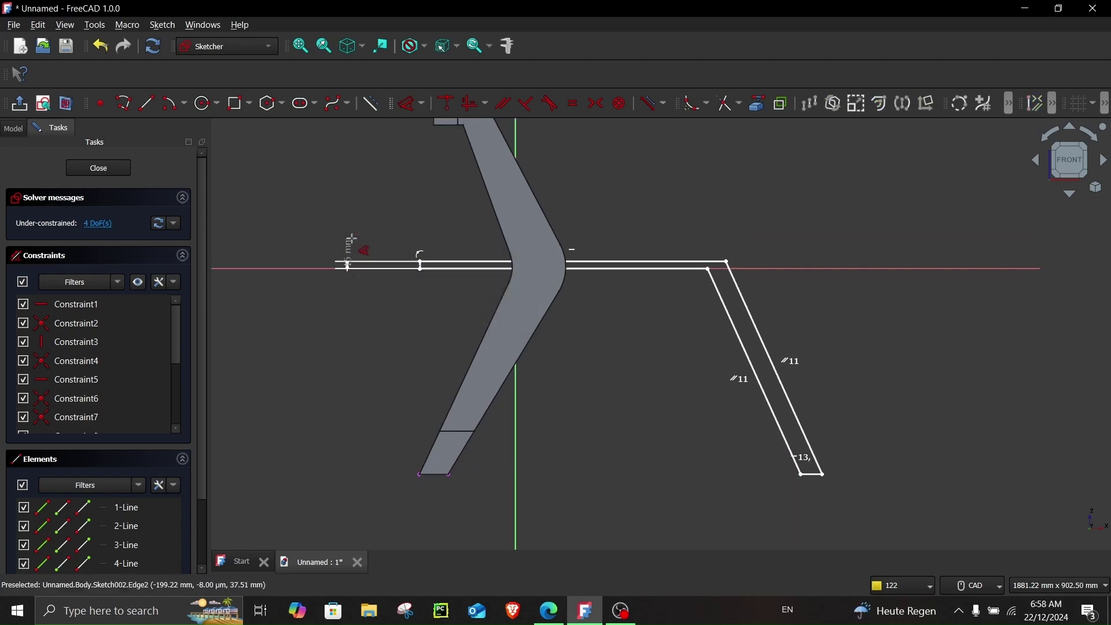
scroll(421, 264, "up", 2)
scroll(433, 270, "up", 3)
scroll(433, 272, "up", 3)
left_click(432, 272)
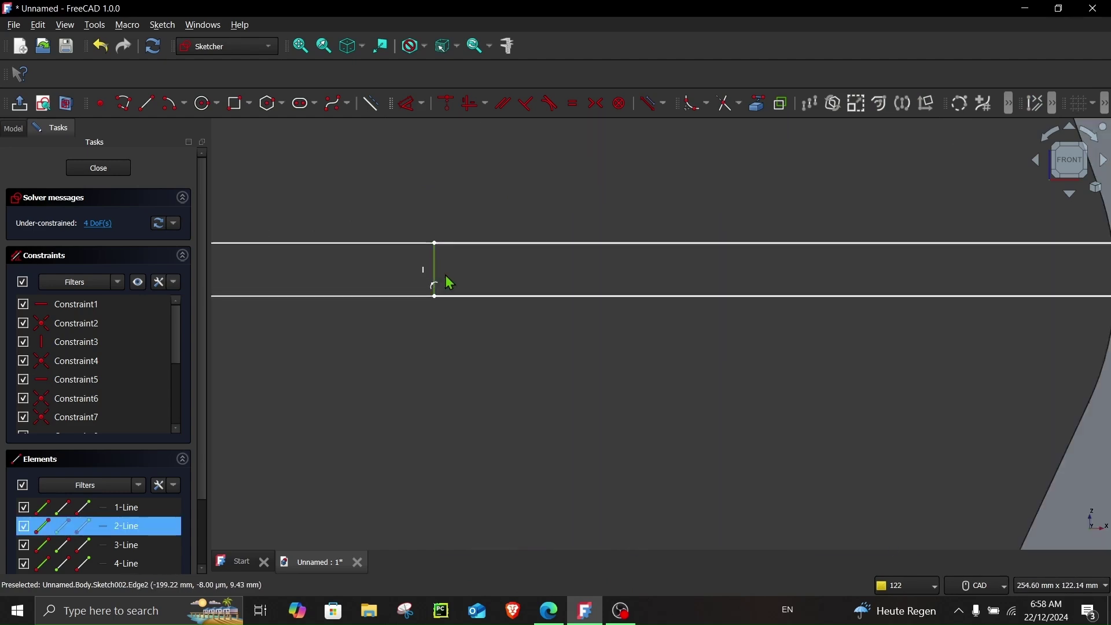
scroll(471, 307, "down", 6)
middle_click_drag(555, 401, 495, 204)
scroll(660, 300, "up", 2)
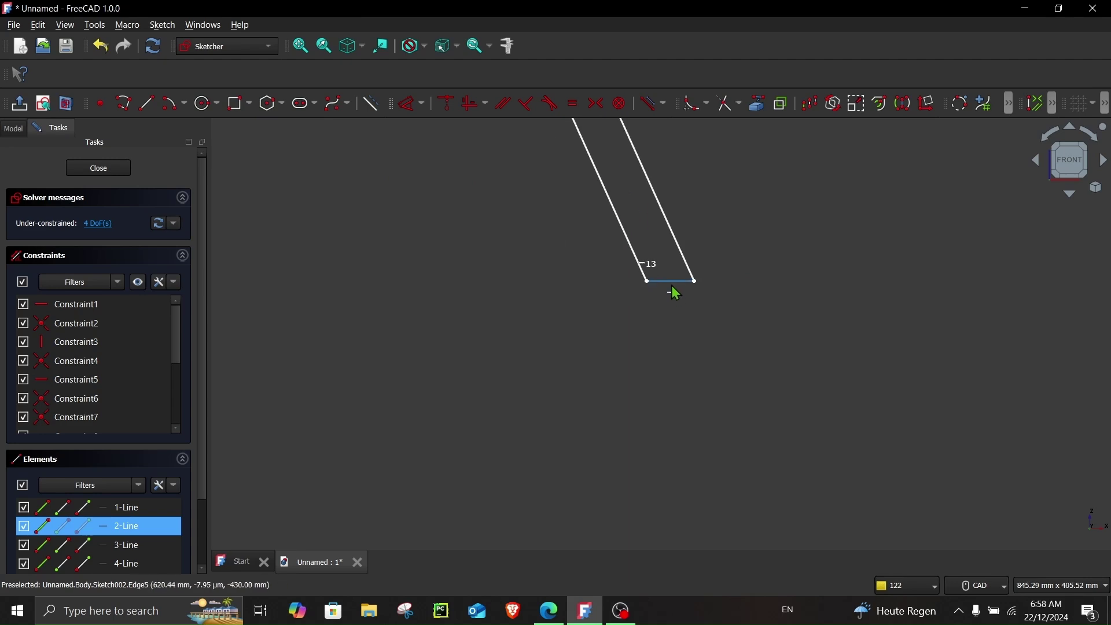
scroll(674, 291, "down", 2)
scroll(568, 280, "down", 2)
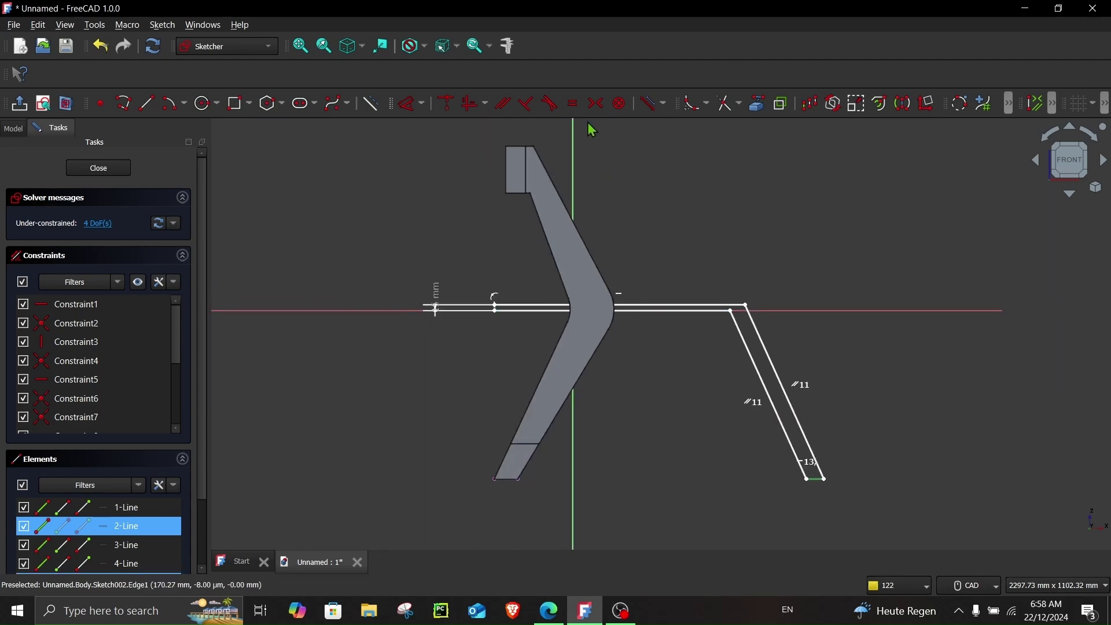
left_click(575, 106)
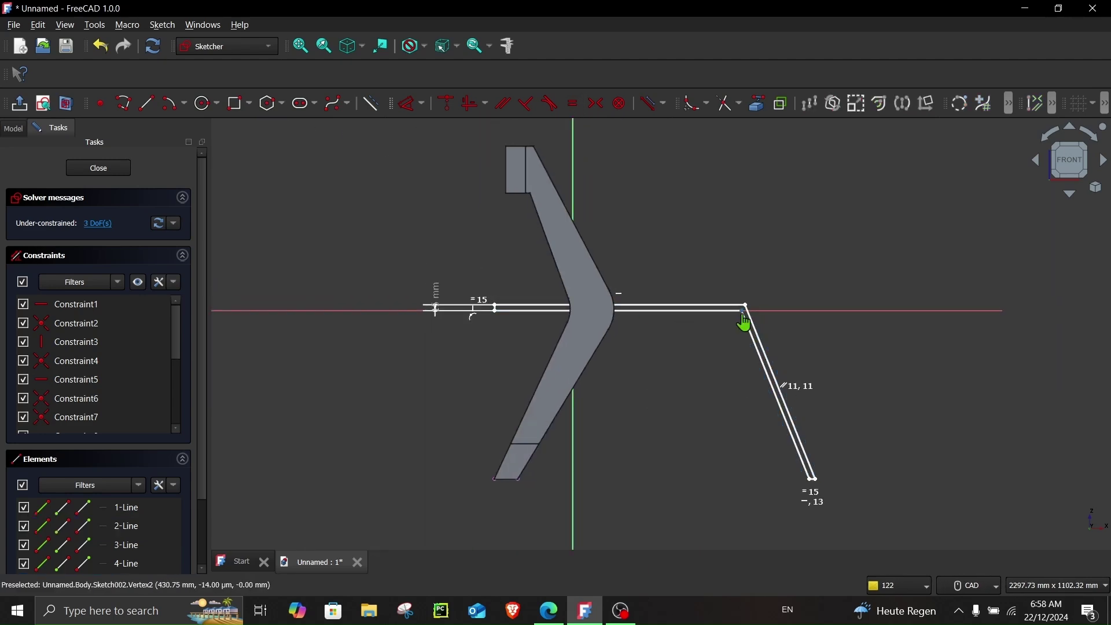
- Adjust the line endpoints and add a 30 mm distance at the left line end
left_click_drag(724, 330, 707, 330)
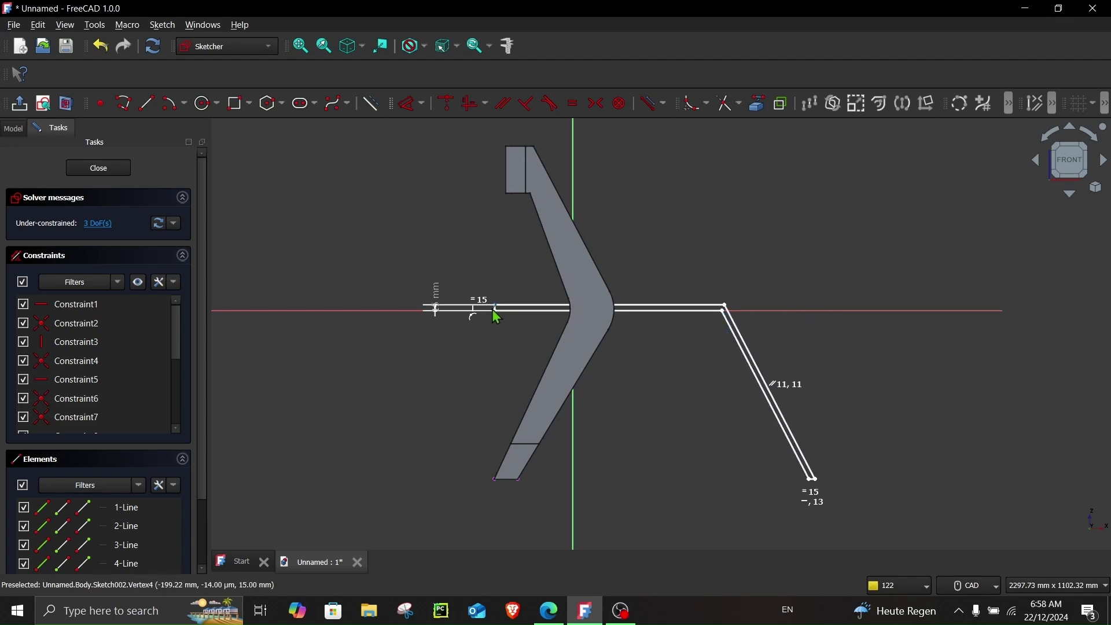
left_click_drag(496, 315, 511, 315)
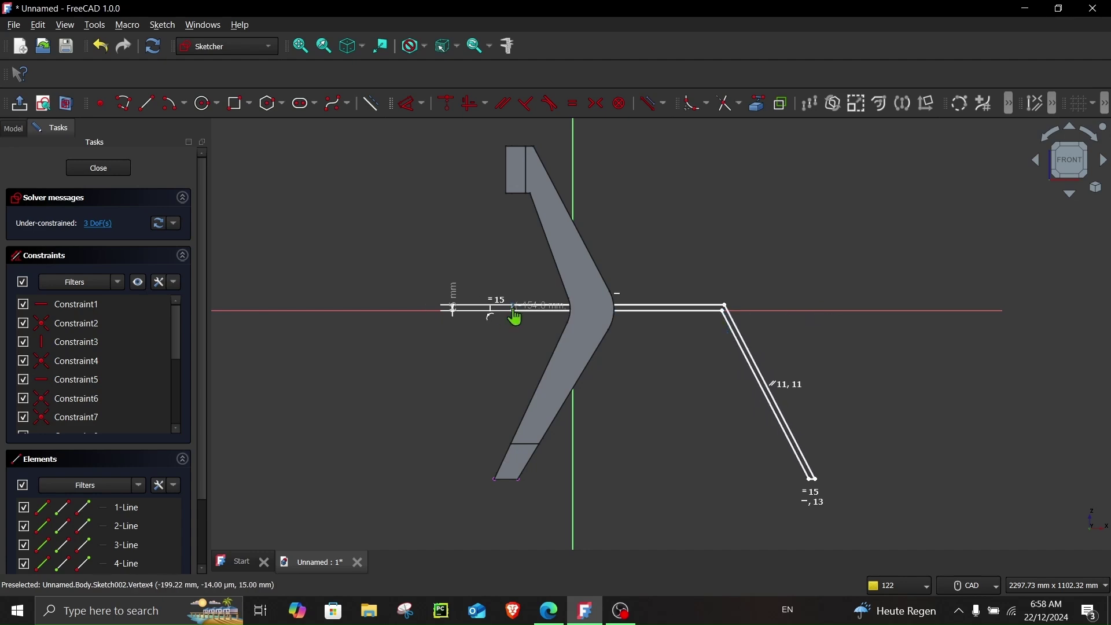
left_click(408, 103)
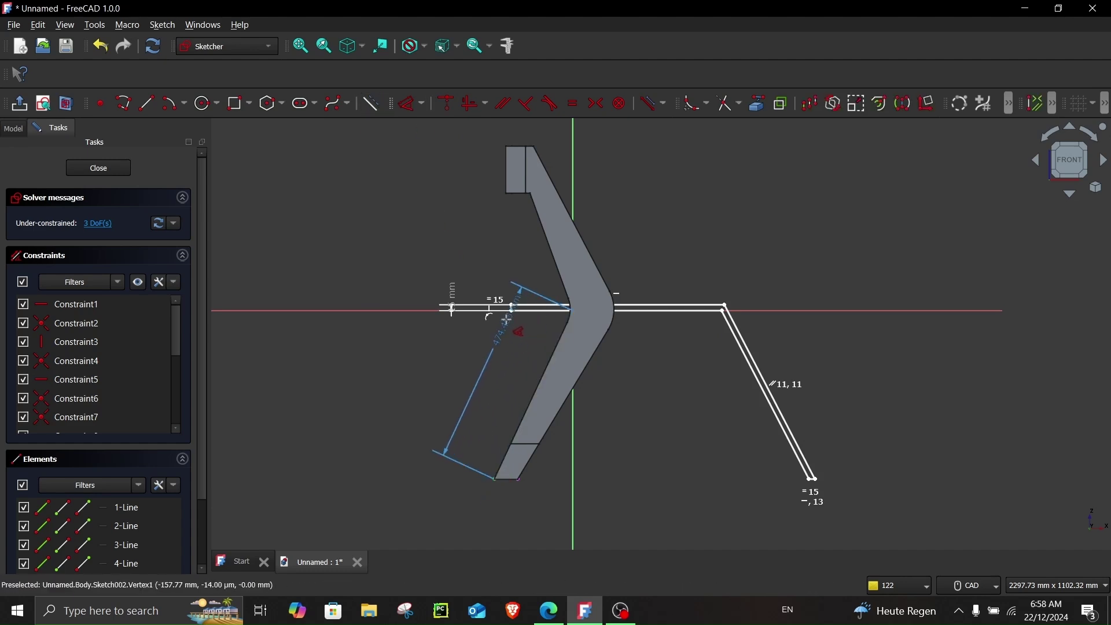
left_click(499, 253)
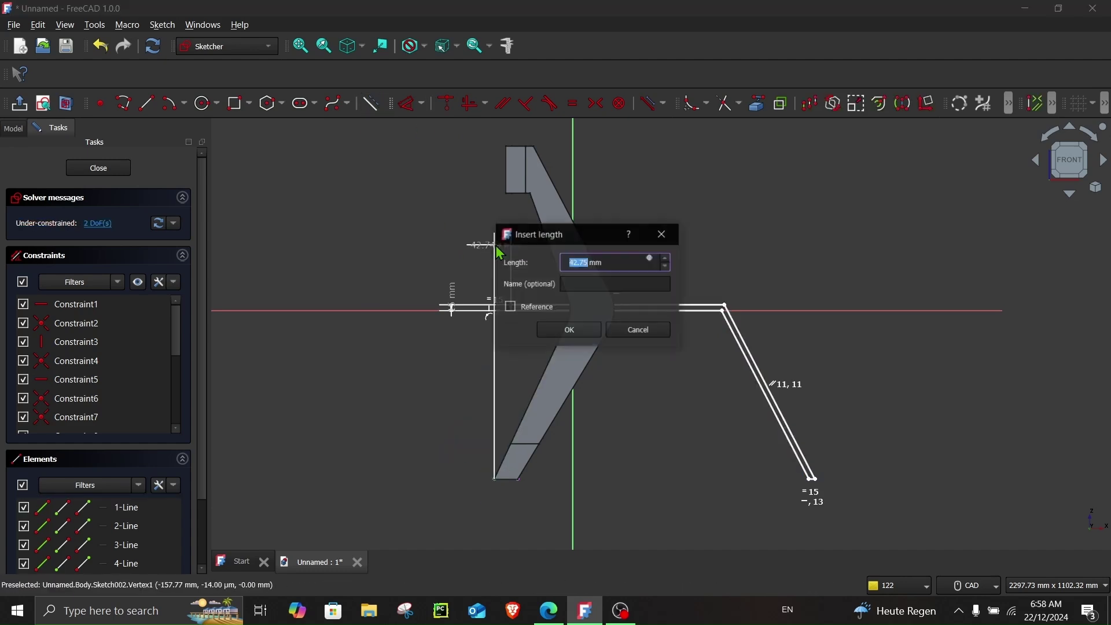
type("30")
key("Return")
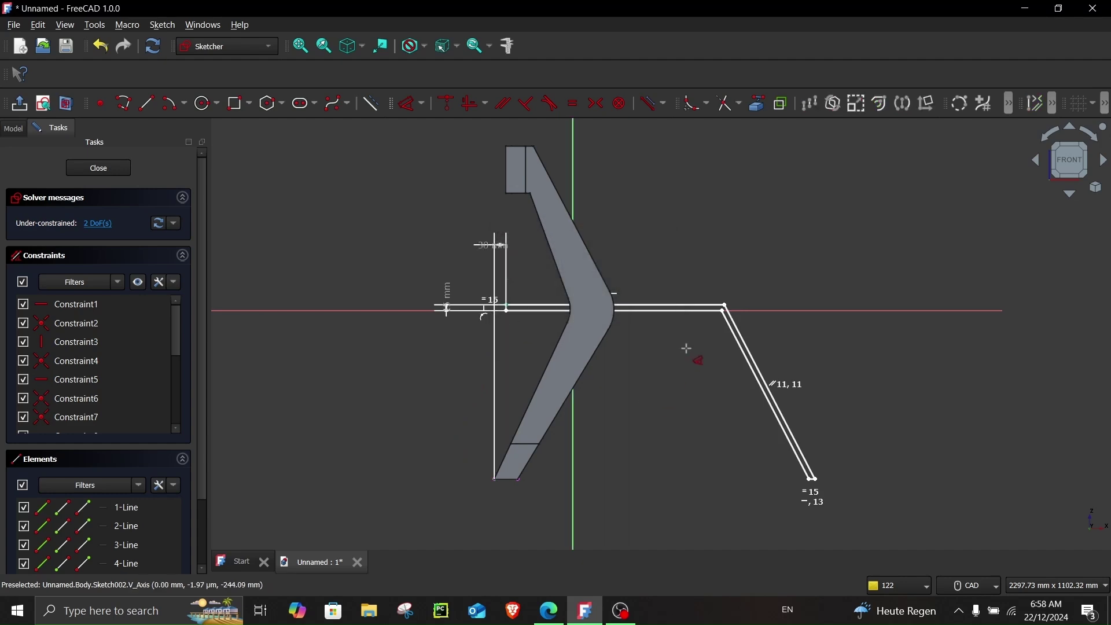
- Dimension the long horizontal seat line to 400 mm
left_click(711, 307)
left_click(706, 261)
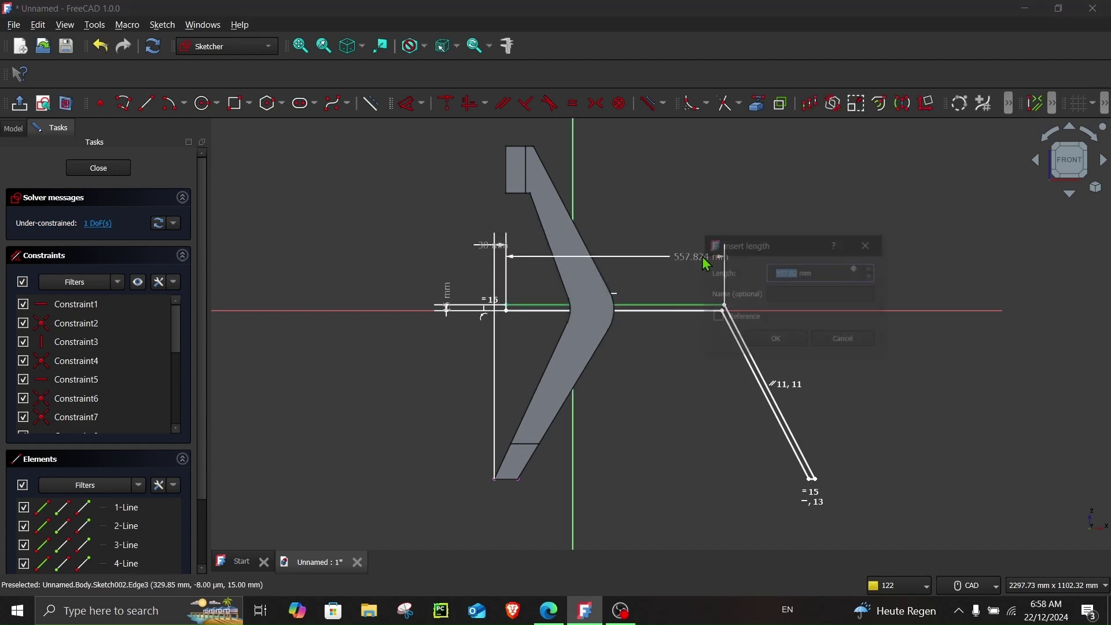
key("Return")
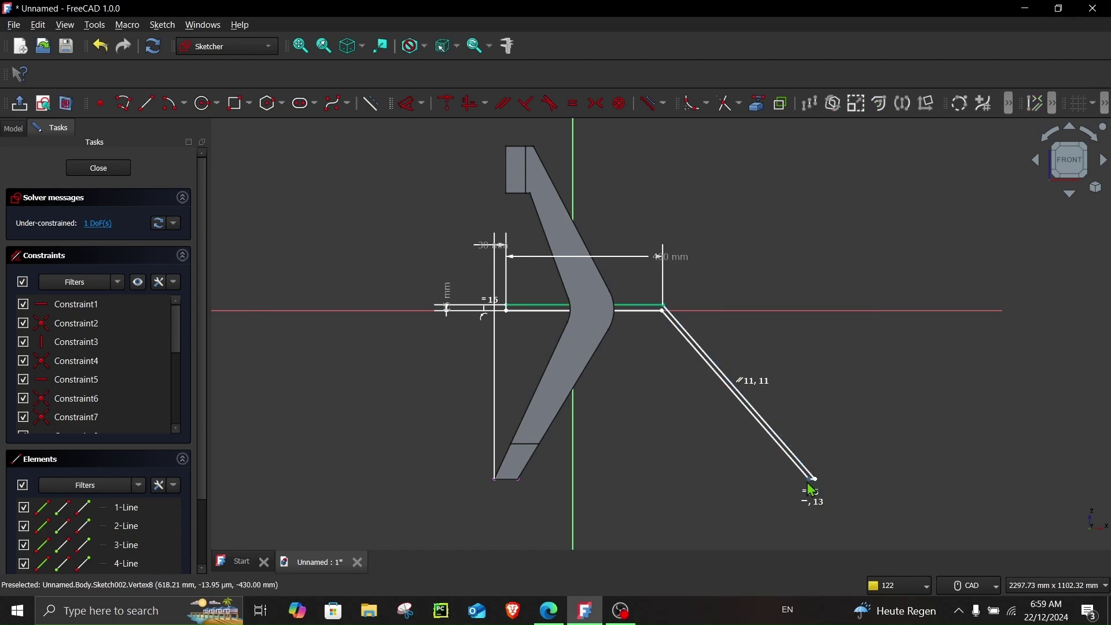
- Set a 110° angle between the seat line and the sloped panel line
mouse_move(809, 483)
left_mouse_down()
mouse_move(712, 469)
mouse_move(733, 472)
left_mouse_up()
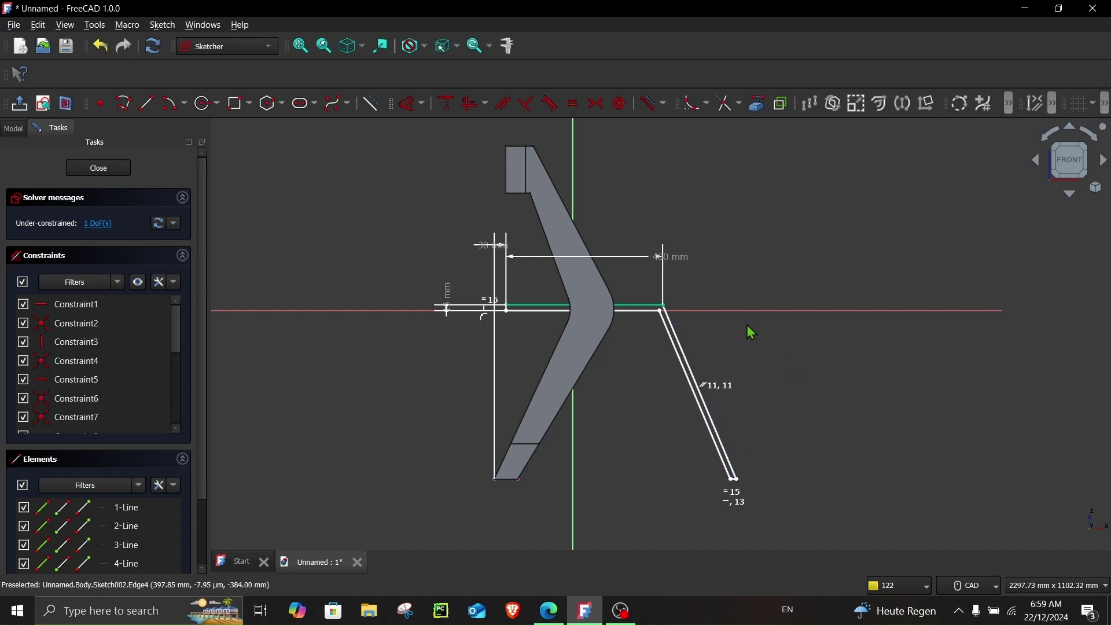
scroll(746, 336, "up", 2)
left_click(601, 296)
left_click(608, 332)
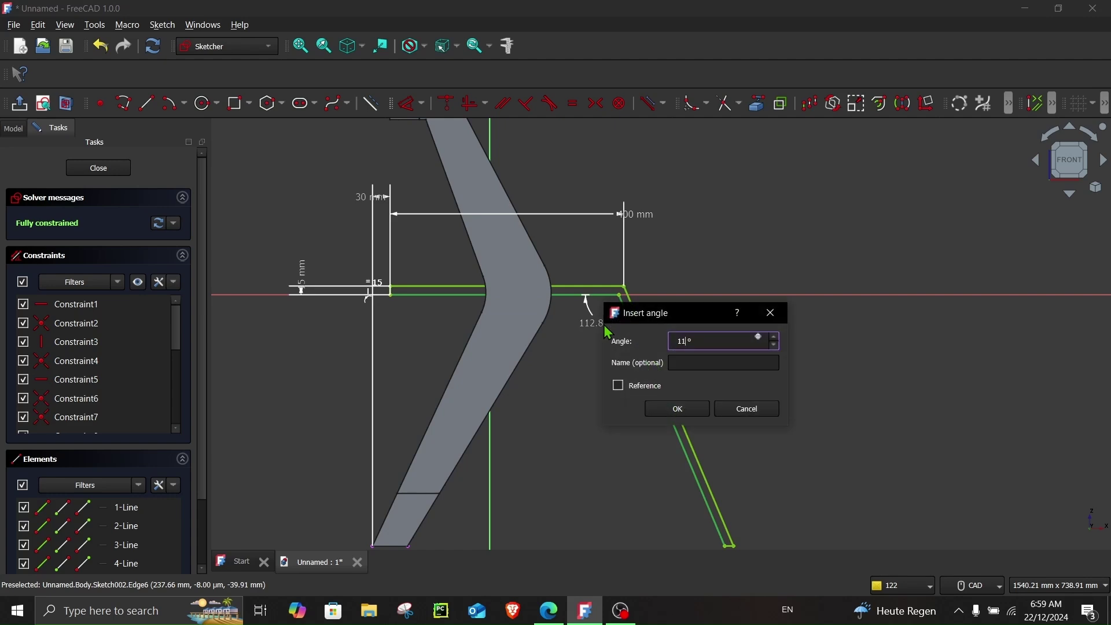
key("Return")
scroll(608, 325, "down", 2)
scroll(607, 324, "down", 2)
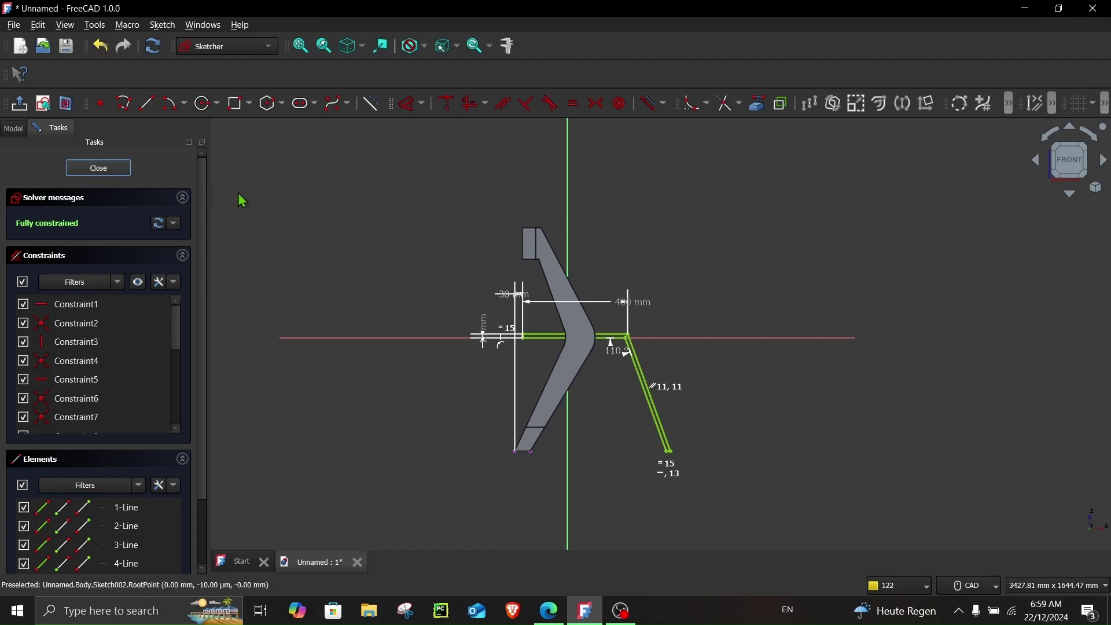
- Pad the strip-and-leg sketch 400 mm, symmetric to the sketch plane
key("Escape")
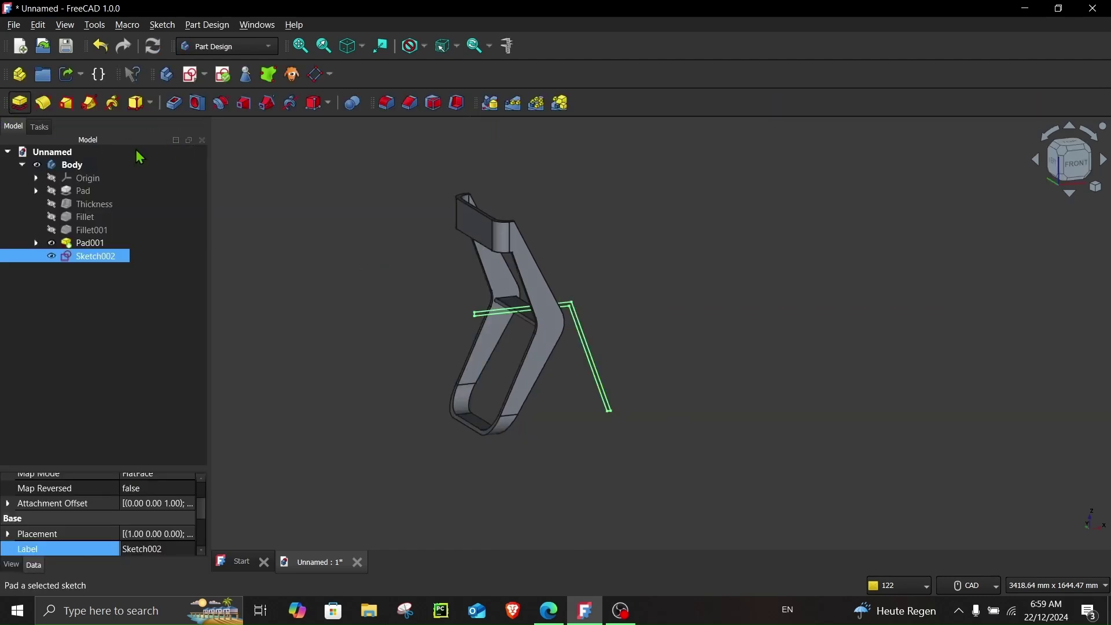
type("400")
left_click(51, 269)
left_click(69, 166)
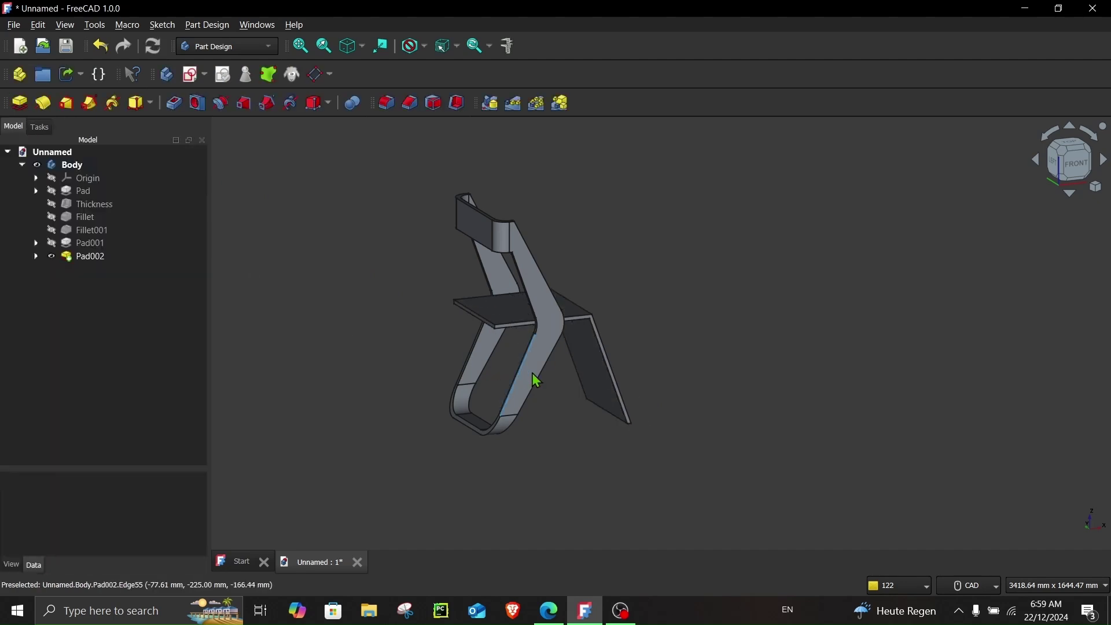
middle_click_drag(725, 403, 536, 391)
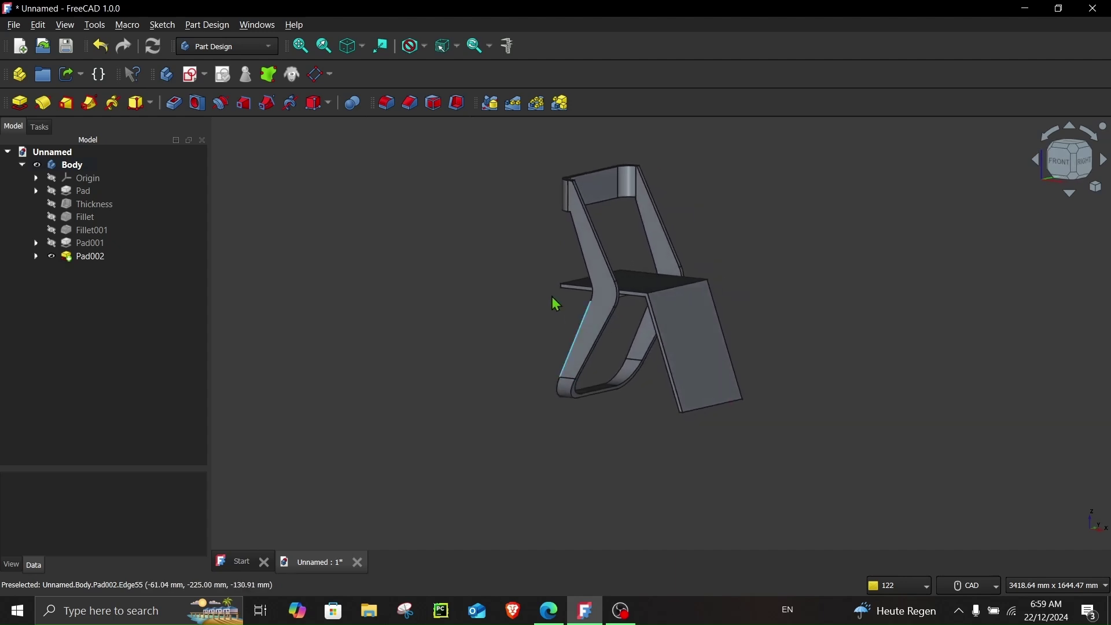
scroll(514, 261, "up", 3)
- Fillet the seat's front edge where it meets the panel
left_click(389, 108)
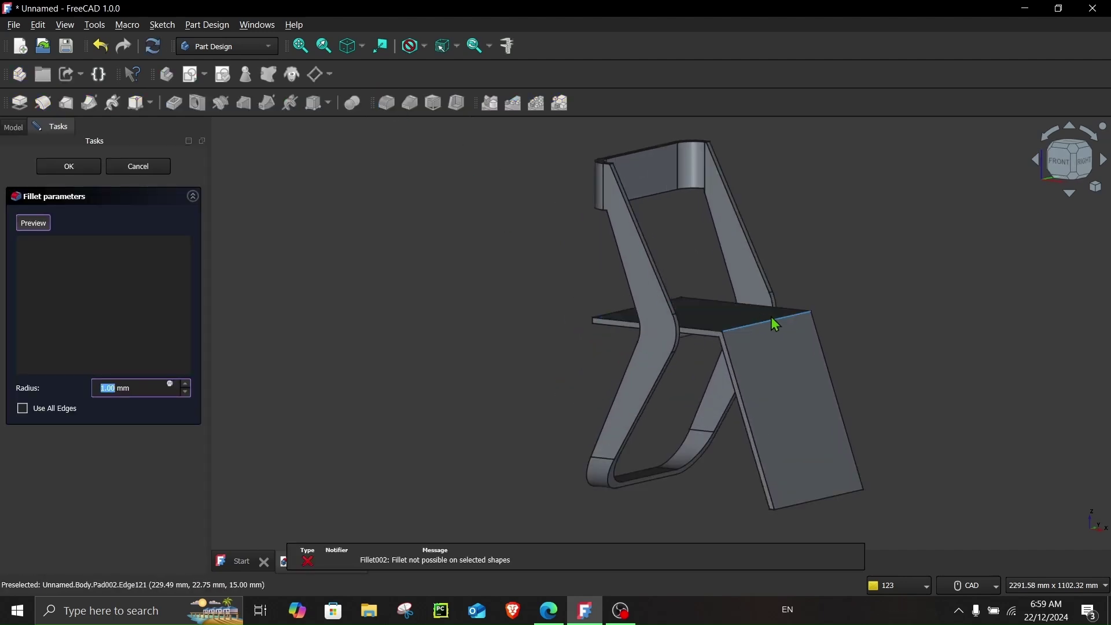
scroll(573, 310, "up", 5)
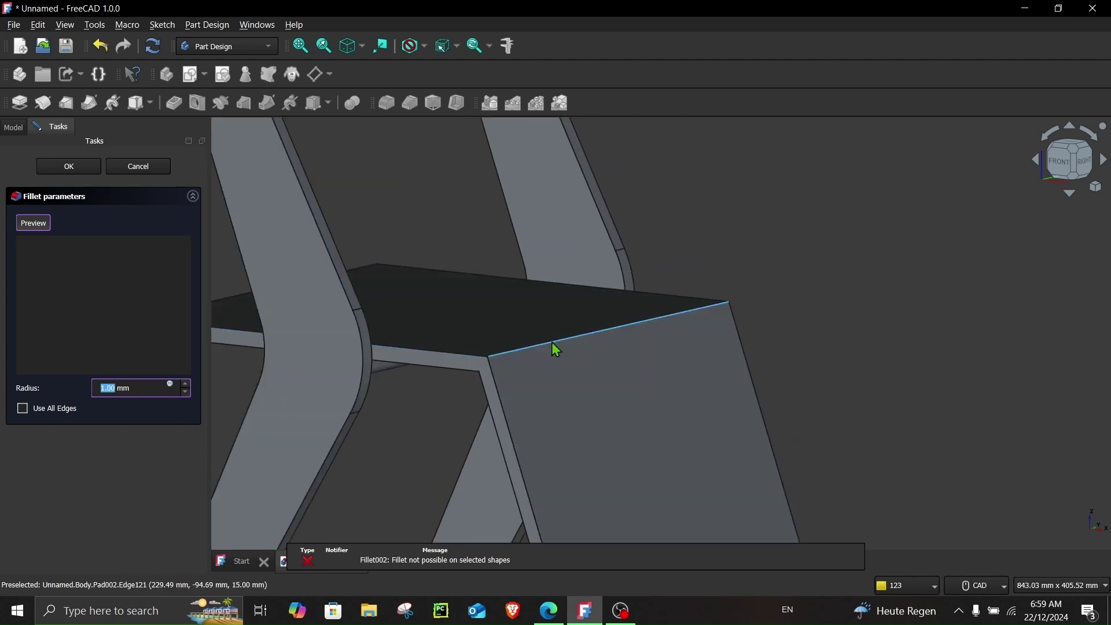
left_click(554, 343)
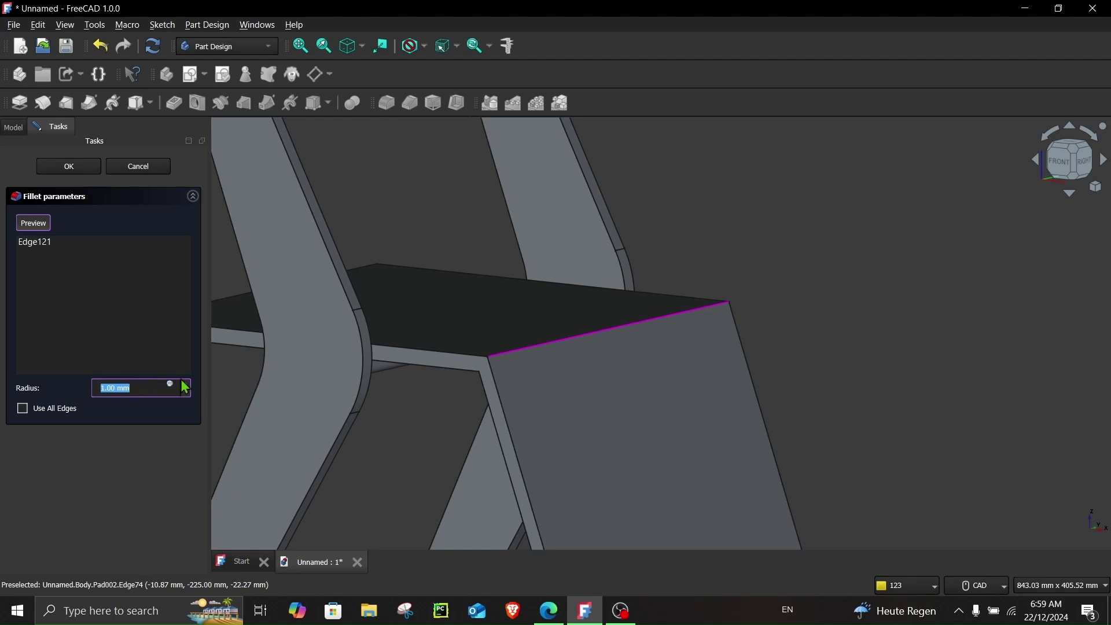
type("50")
key("Return")
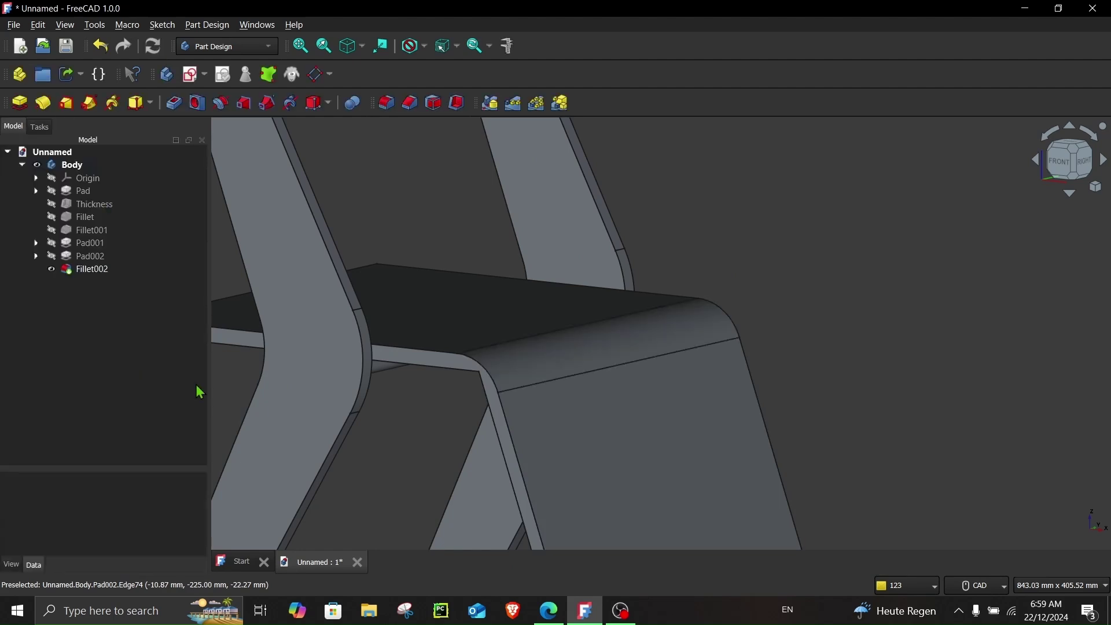
- Add the panel's inner edge to the fillet and apply a 50 mm radius
right_click(103, 274)
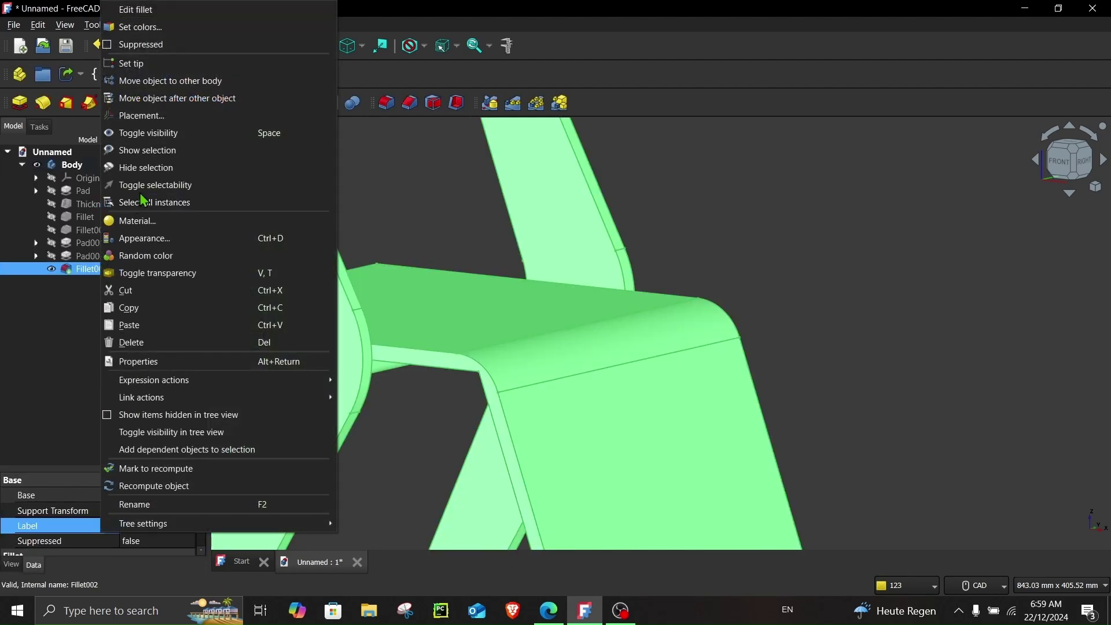
left_click(145, 18)
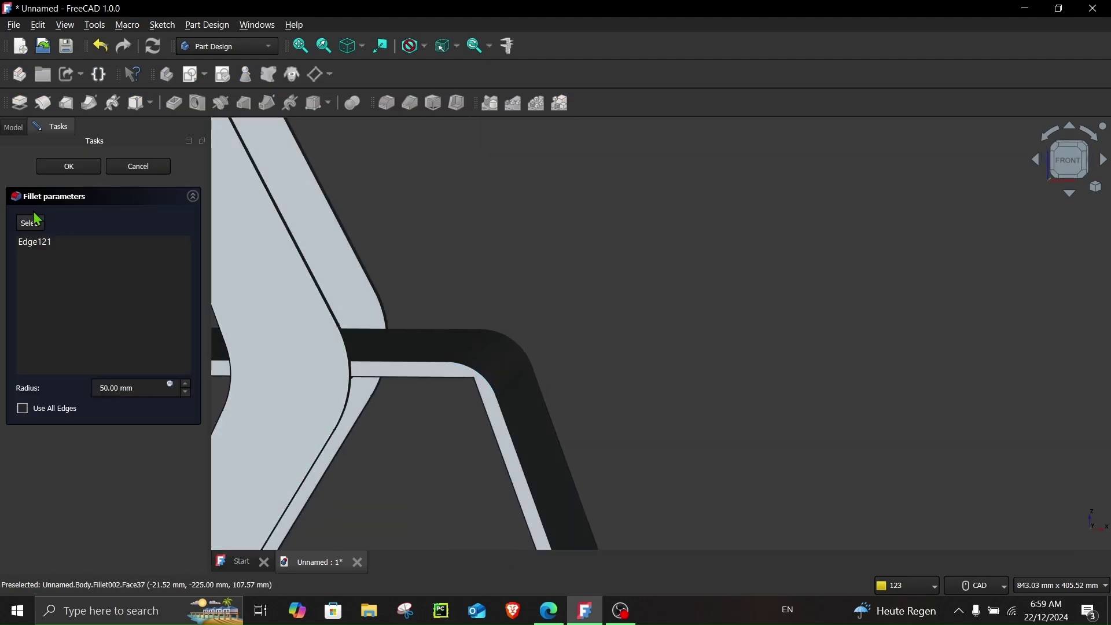
left_click(32, 224)
middle_click_drag(470, 412, 471, 415)
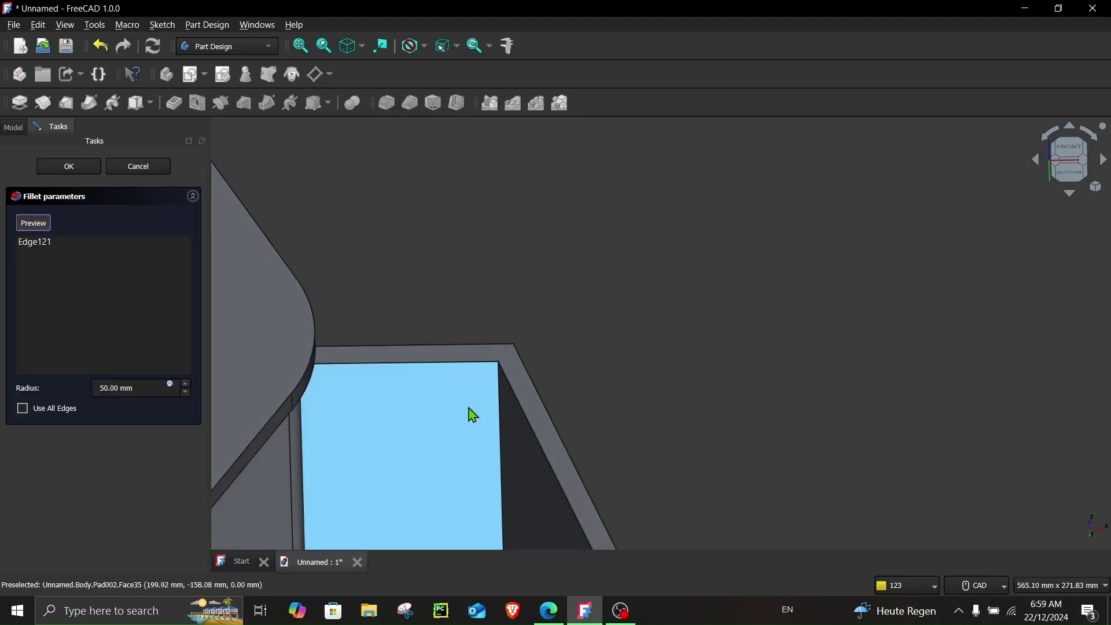
left_click(498, 410)
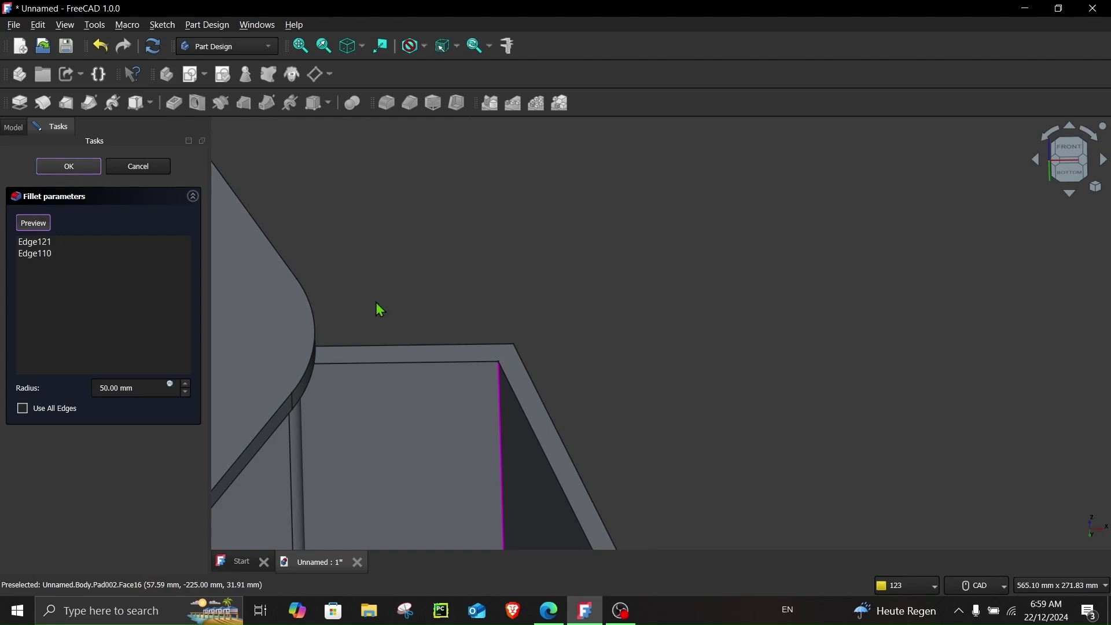
key("Return")
middle_click_drag(589, 337, 547, 415)
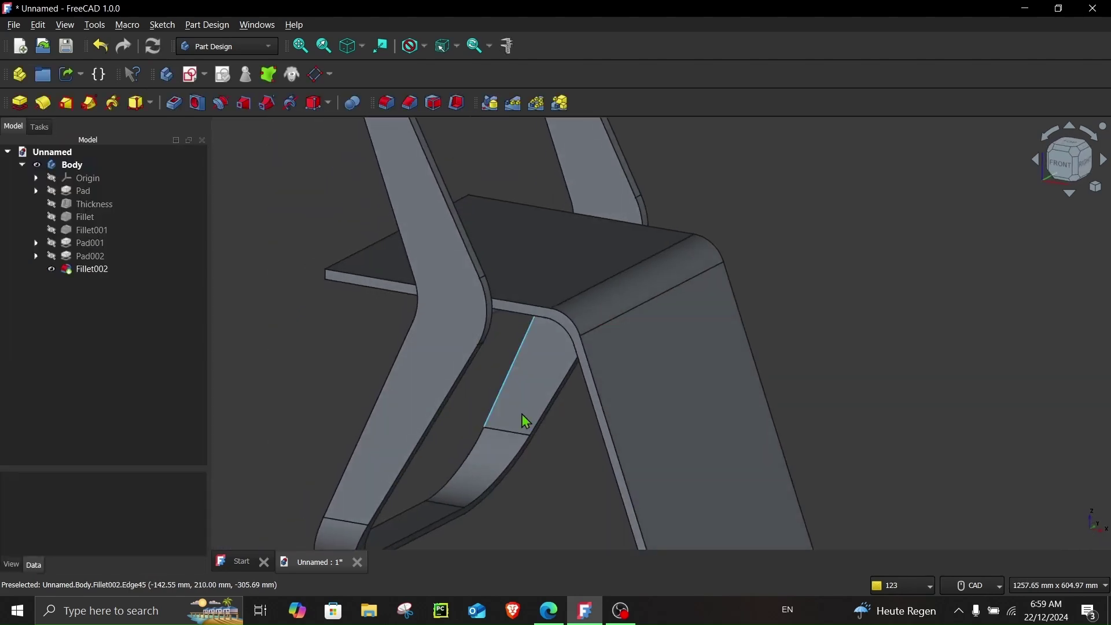
scroll(510, 389, "down", 2)
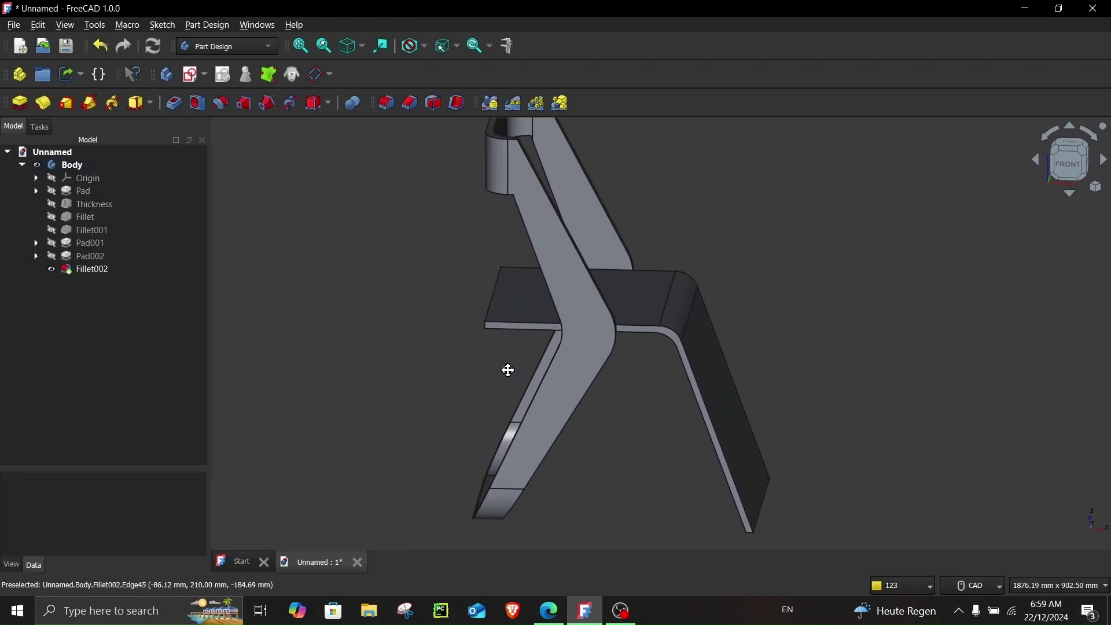
- Fillet the two vertical corner edges at the seat's free end with an 80 mm radius
middle_click_drag(353, 339, 416, 356)
scroll(416, 357, "up", 2)
scroll(392, 300, "up", 3)
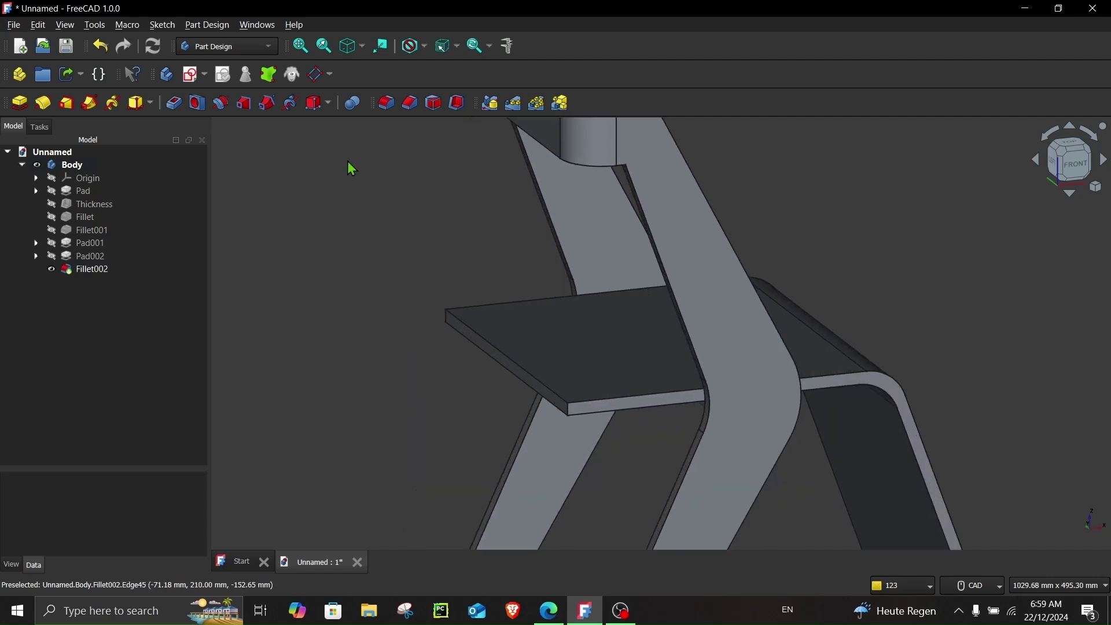
left_click(386, 103)
scroll(620, 425, "down", 1)
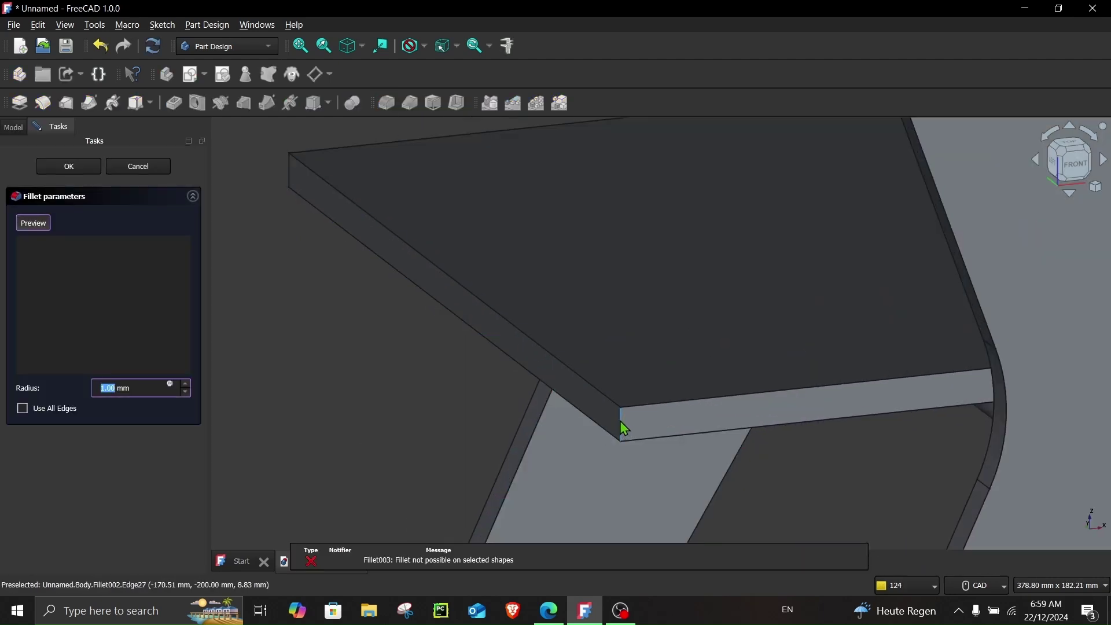
left_click(620, 421)
scroll(605, 428, "down", 3)
mouse_move(605, 428)
middle_mouse_down()
mouse_move(701, 374)
mouse_move(675, 380)
middle_mouse_up()
scroll(554, 368, "up", 5)
left_click(615, 354)
left_click(141, 387)
type("80")
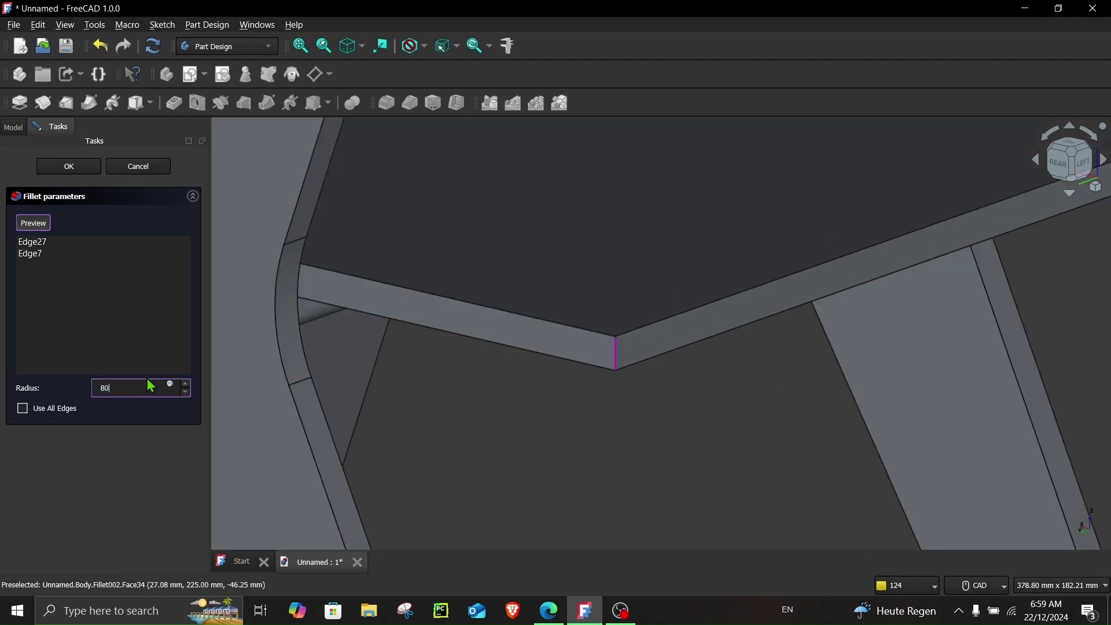
key("Return")
scroll(602, 394, "down", 3)
mouse_move(602, 394)
middle_mouse_down()
mouse_move(595, 384)
mouse_move(725, 408)
mouse_move(757, 310)
mouse_move(543, 347)
mouse_move(557, 345)
middle_mouse_up()
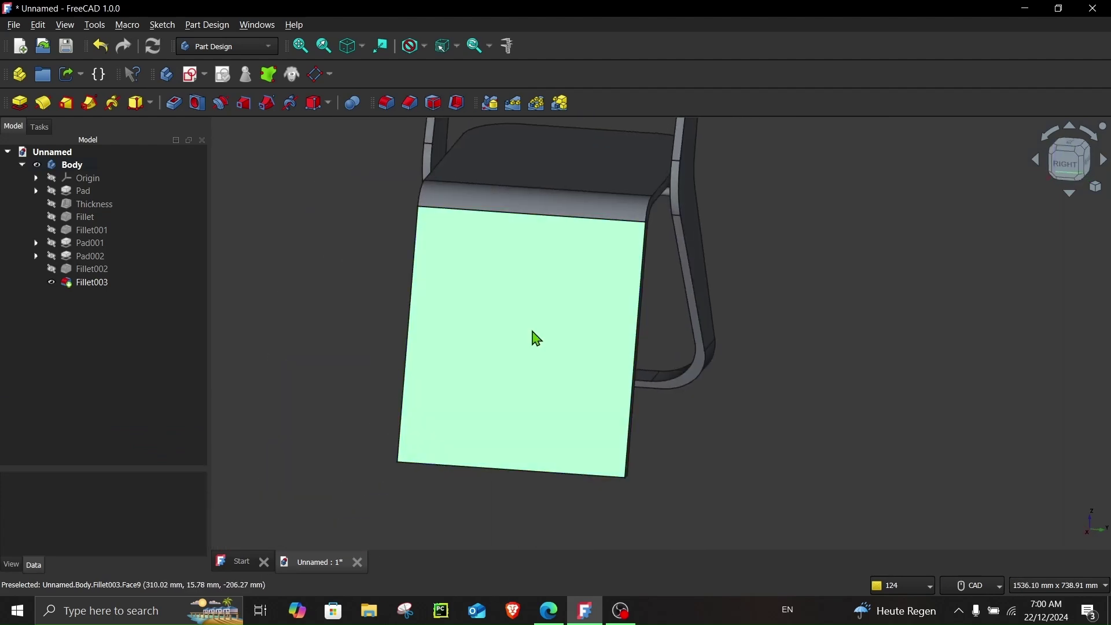
- Draw a rectangle in a new sketch on the slanted front panel face
left_click(537, 338)
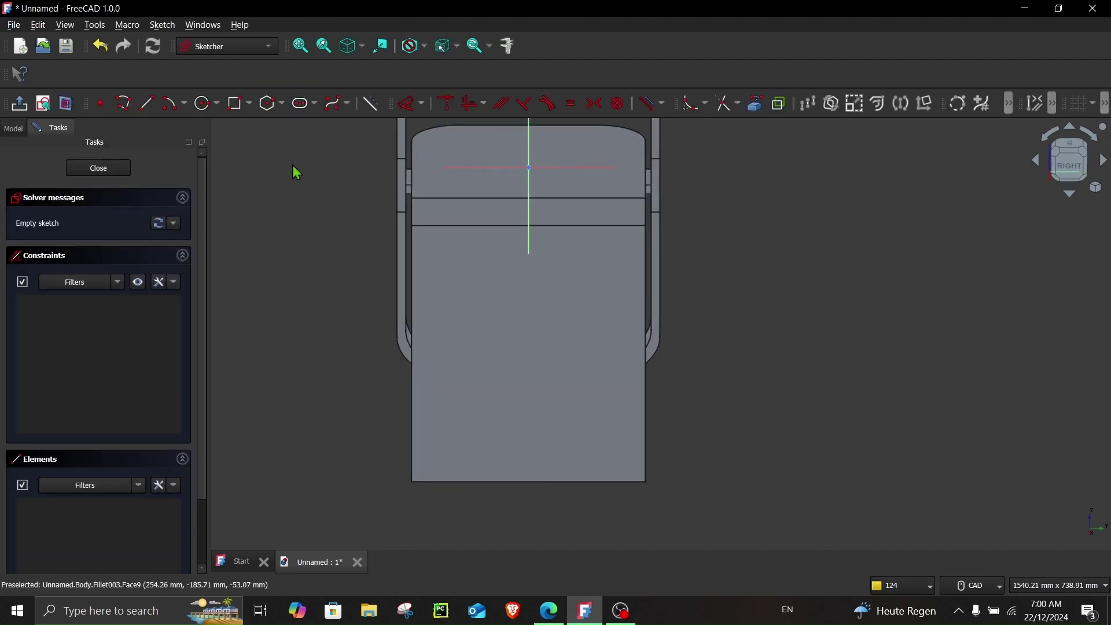
left_click(238, 113)
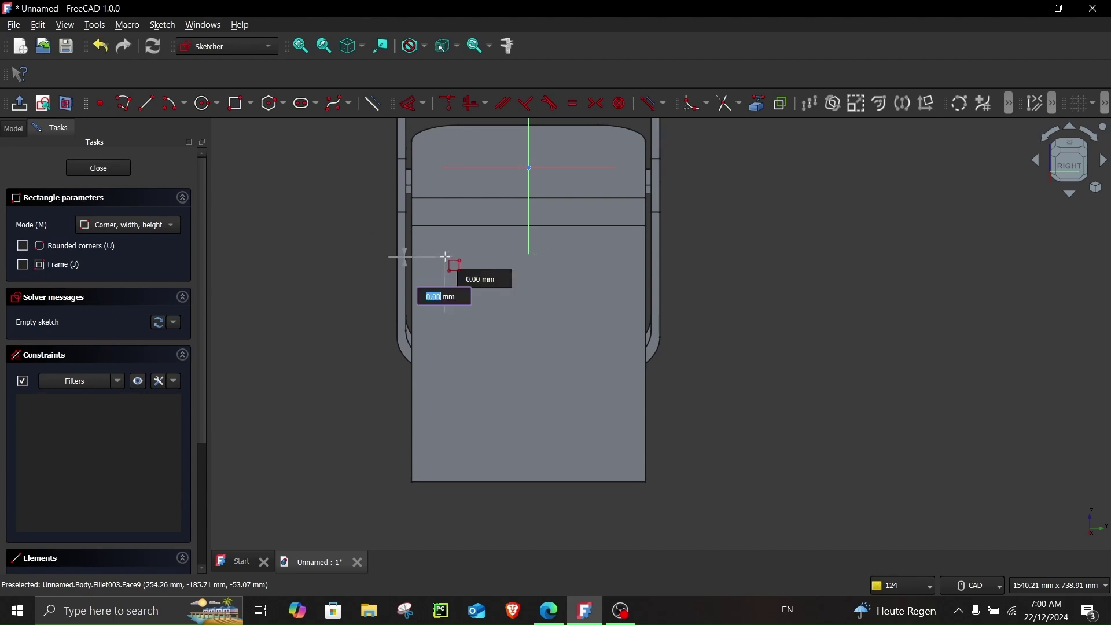
left_click(444, 256)
left_click(614, 528)
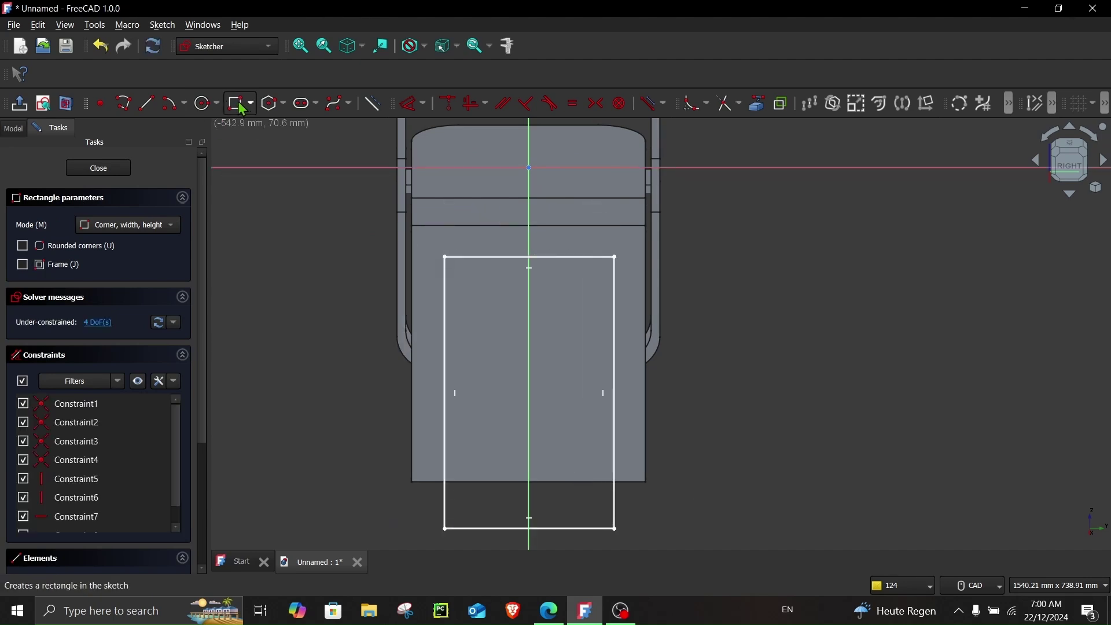
- Reference the seat's front edge and place the rectangle's top 20 mm below it
left_click(412, 111)
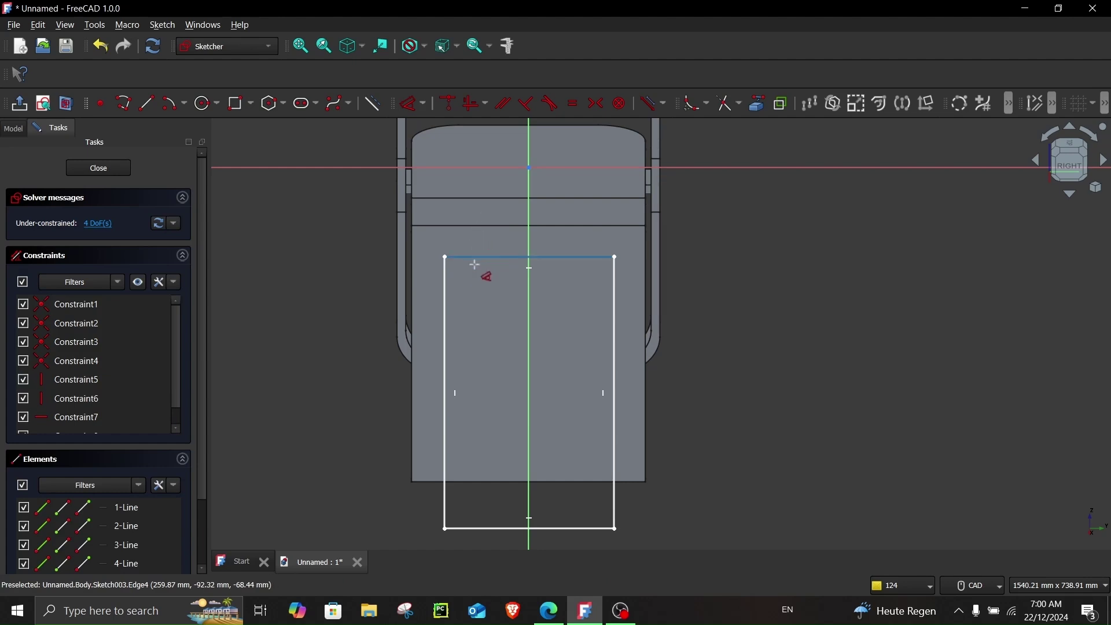
right_click(487, 234)
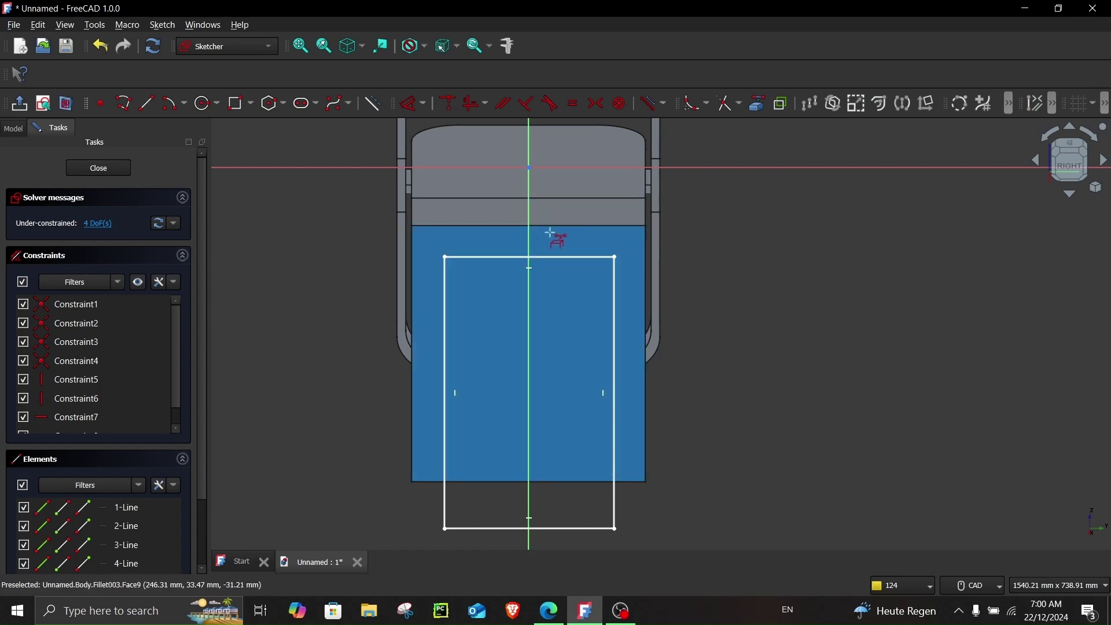
left_click(567, 225)
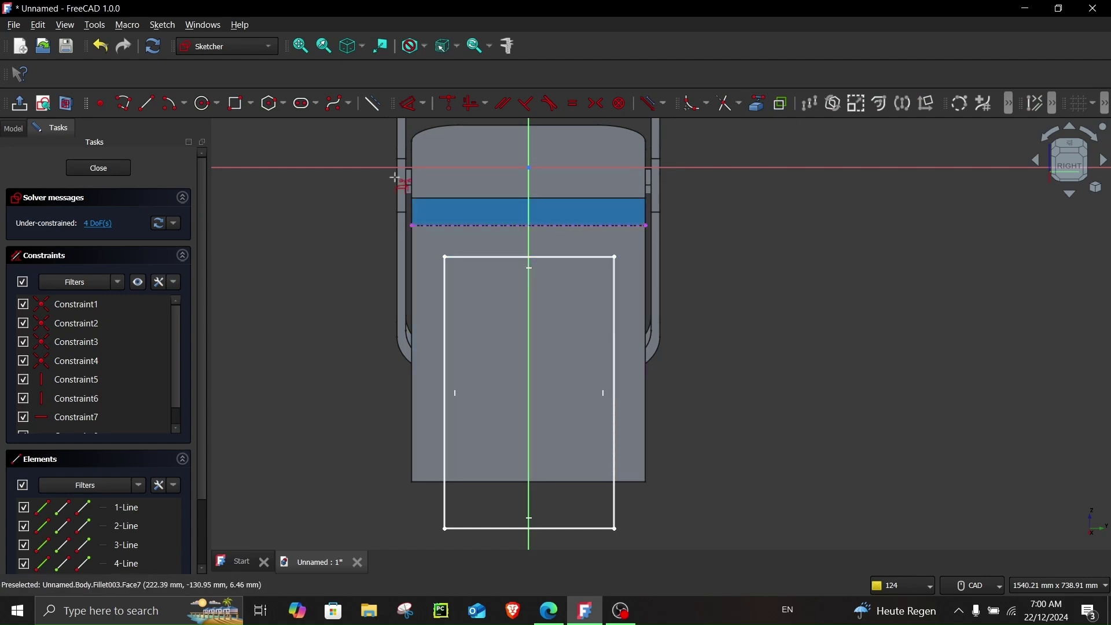
left_click(413, 103)
left_click(473, 256)
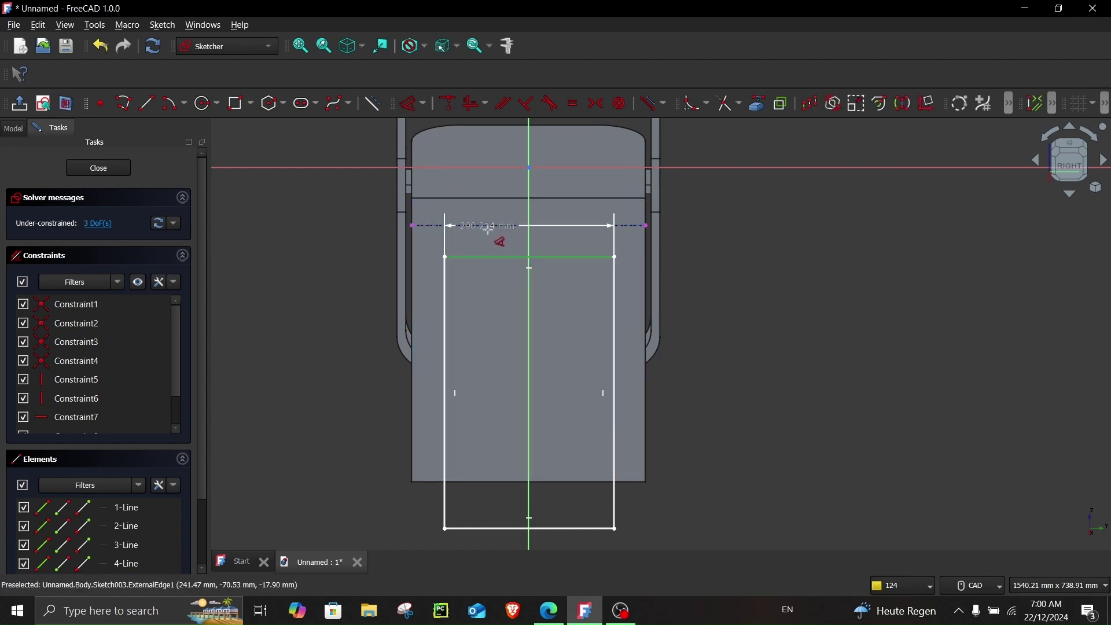
left_click(489, 225)
left_click(768, 281)
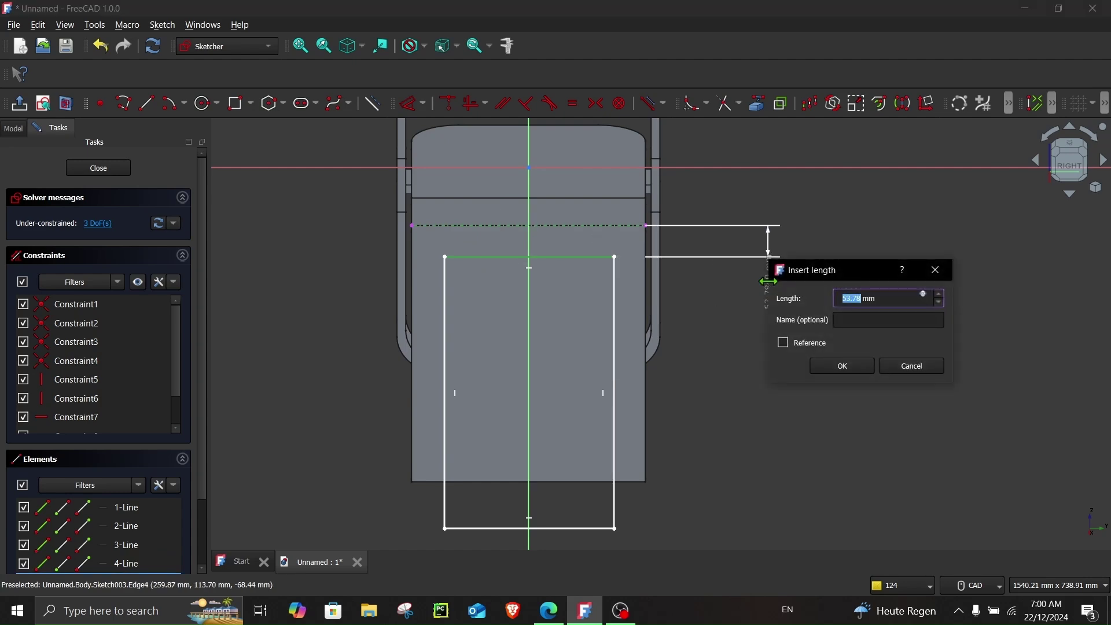
type("20")
key("Return")
- Inset the rectangle 30 mm from the left and right panel edges
scroll(390, 226, "up", 2)
scroll(389, 225, "up", 1)
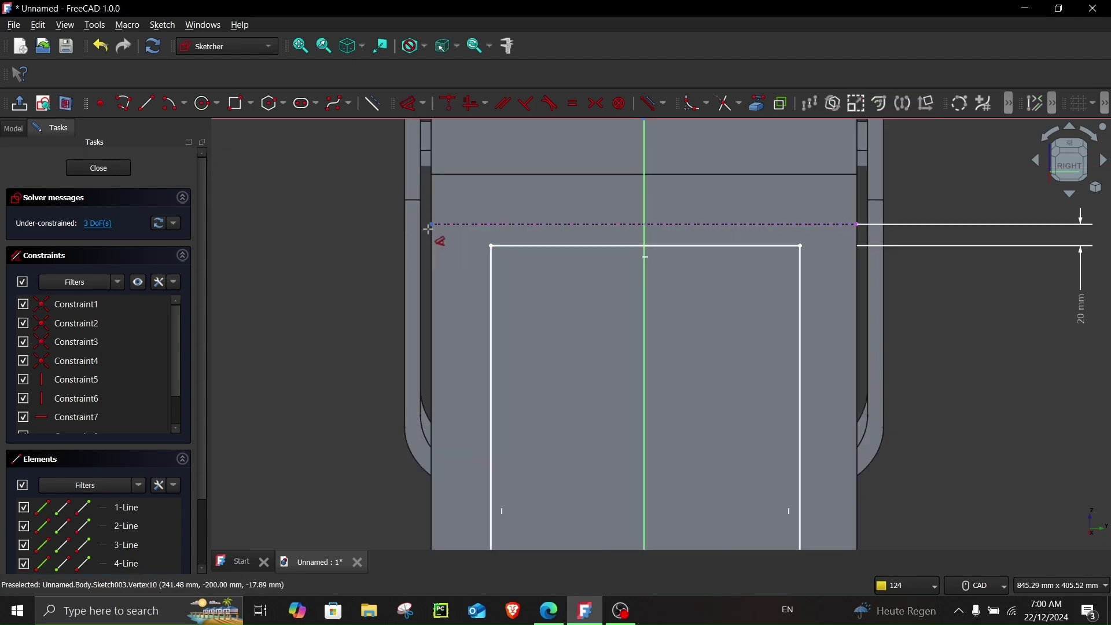
left_click(492, 296)
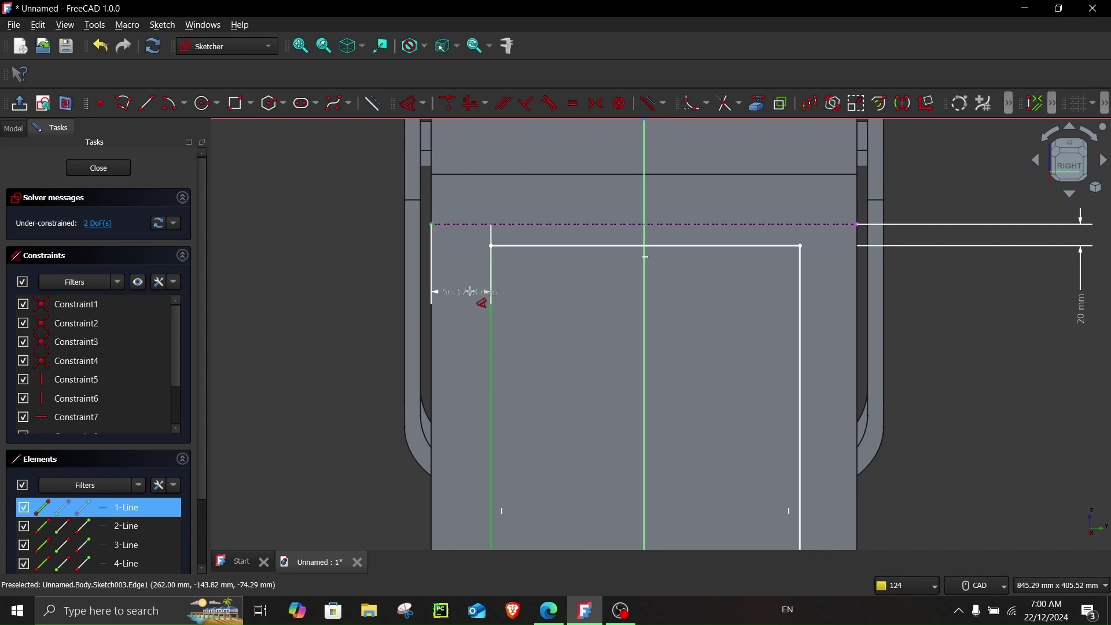
type("30")
key("Return")
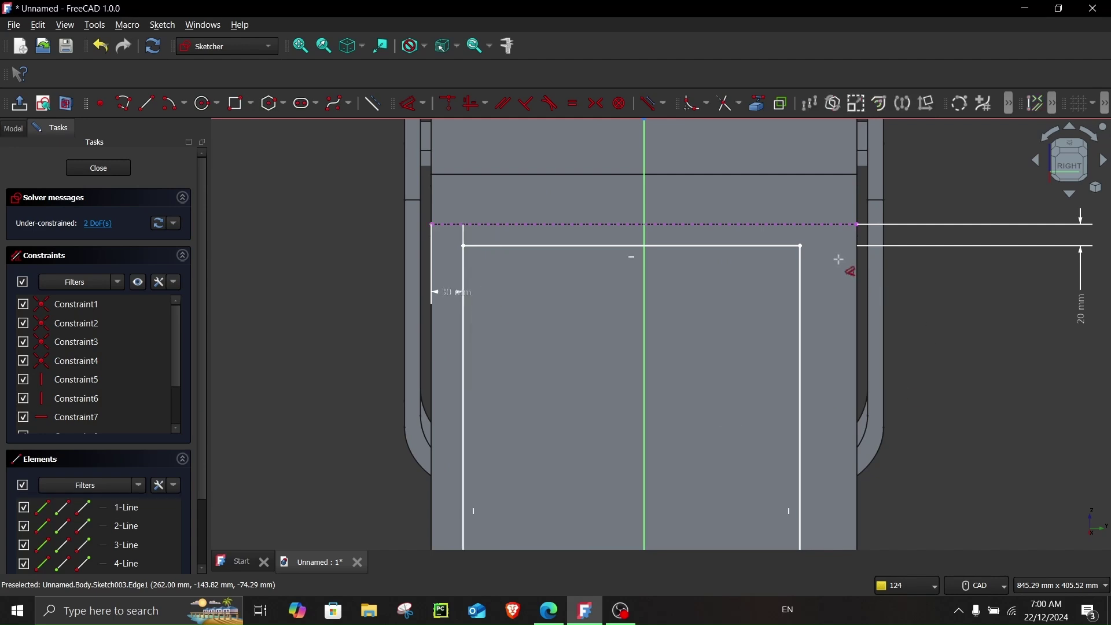
left_click(801, 258)
left_click(857, 234)
left_click(831, 361)
key("Return")
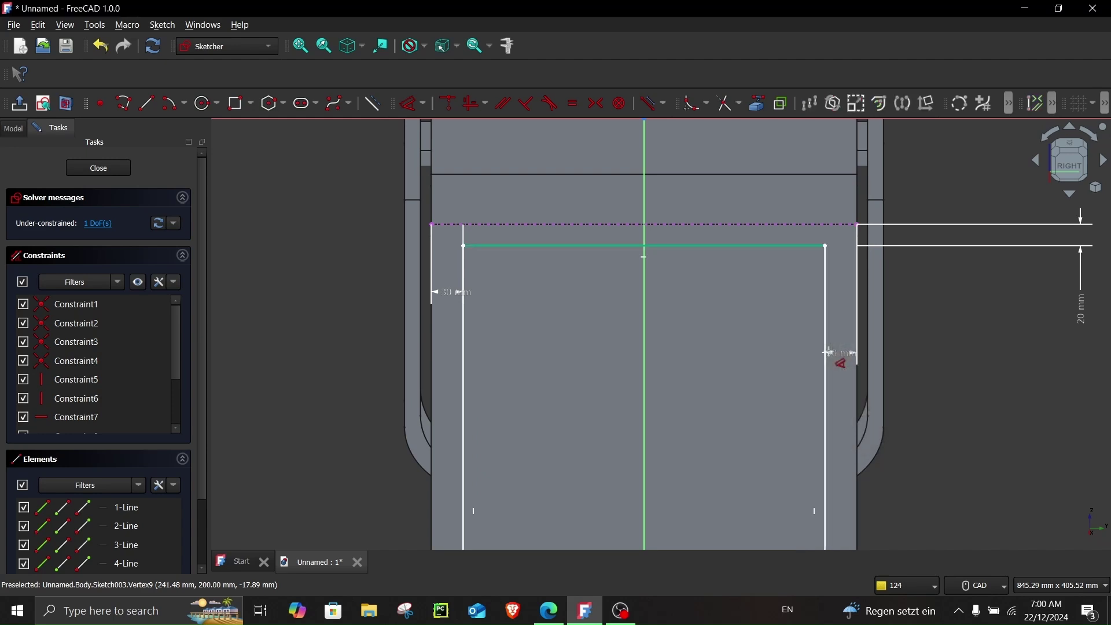
- Set the rectangle's height to 500 mm
scroll(841, 360, "down", 3)
middle_click_drag(776, 417, 644, 429)
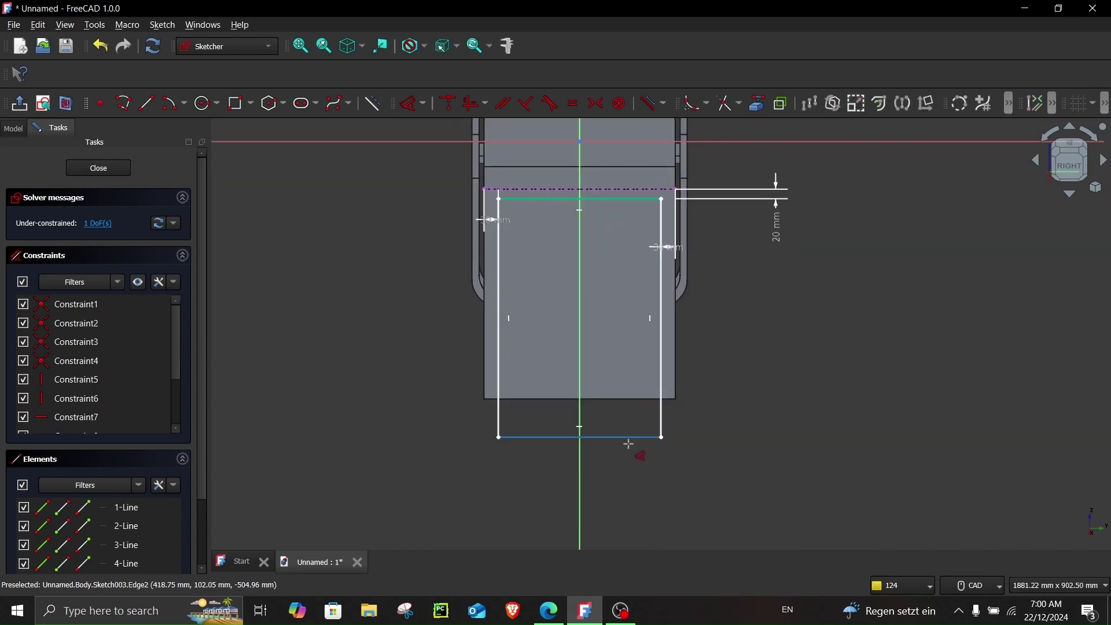
left_click(629, 439)
left_click(623, 199)
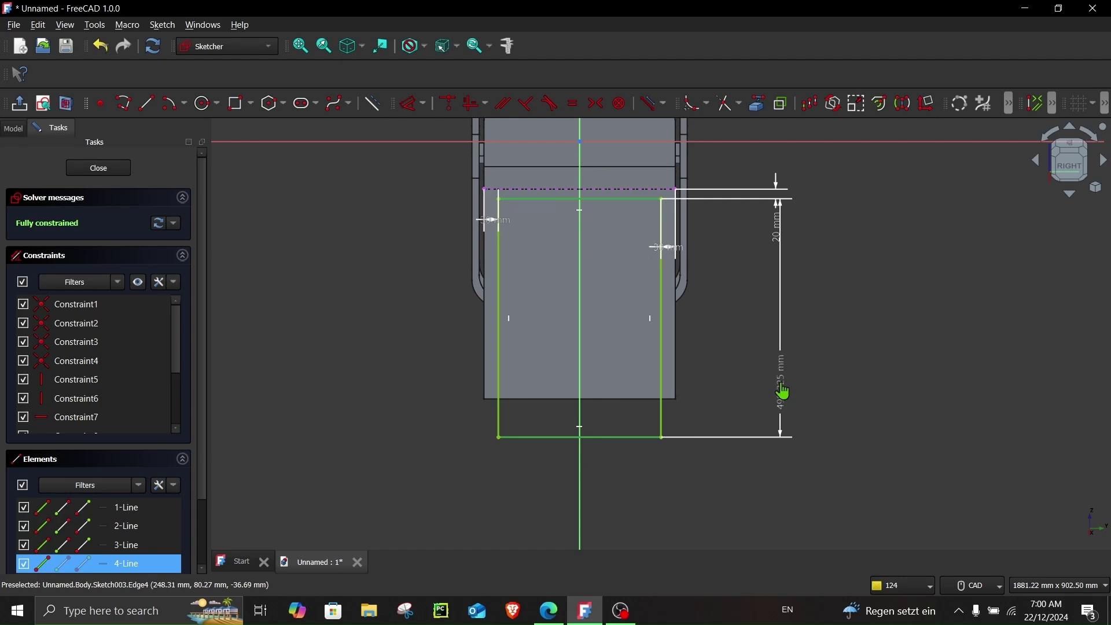
left_click(785, 390)
key("Return")
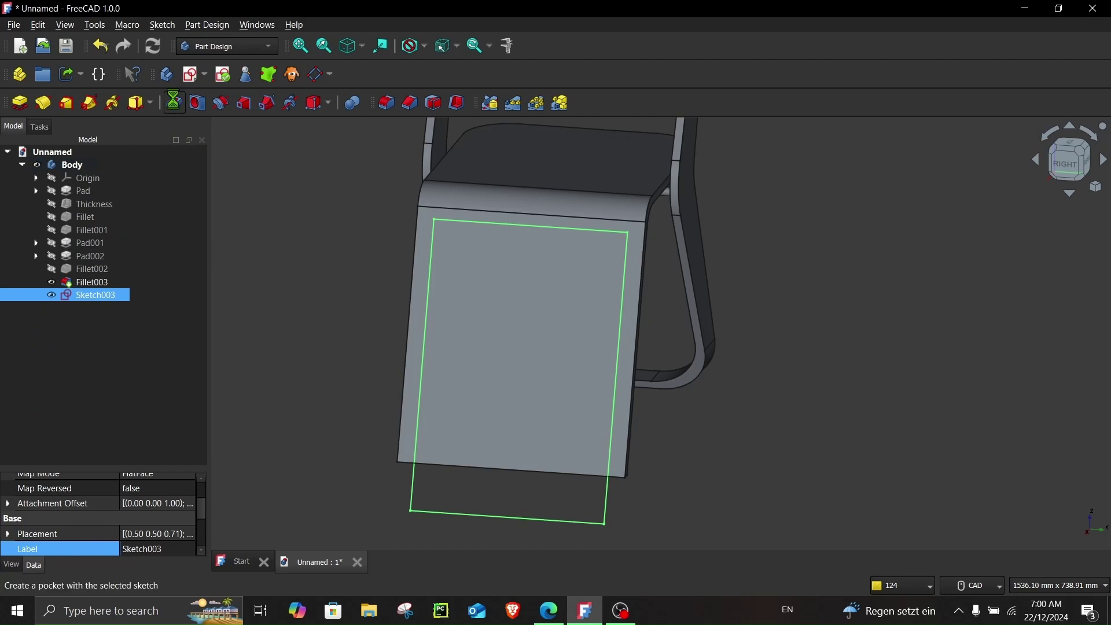
- Pocket the Sketch003 rectangle 17 mm into the front panel
left_click(174, 103)
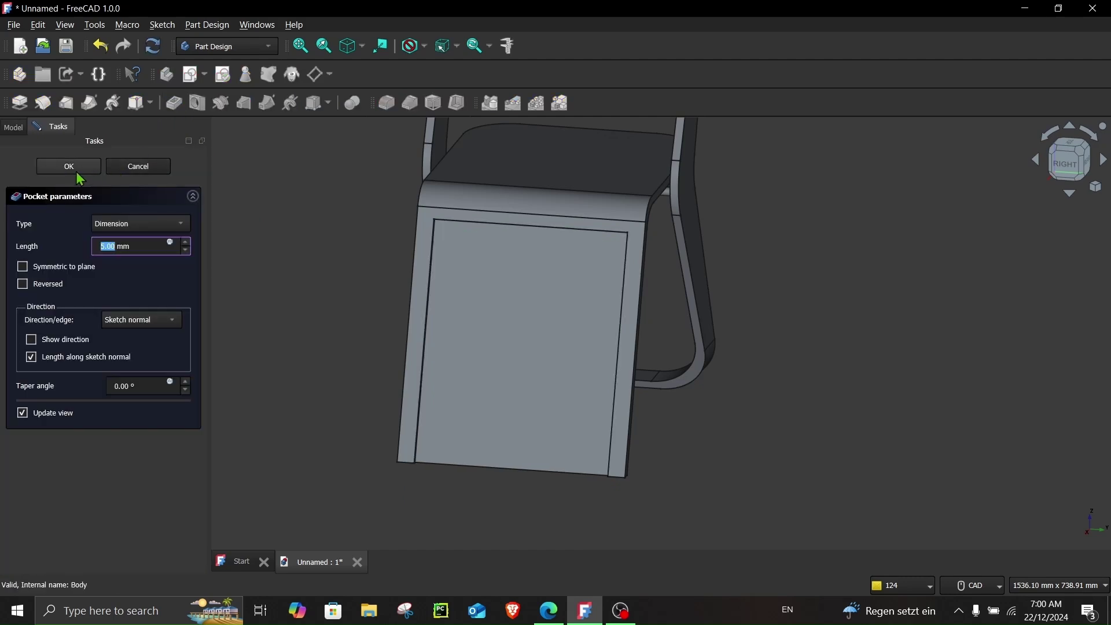
left_click(185, 243)
left_click(186, 244)
left_click(185, 243)
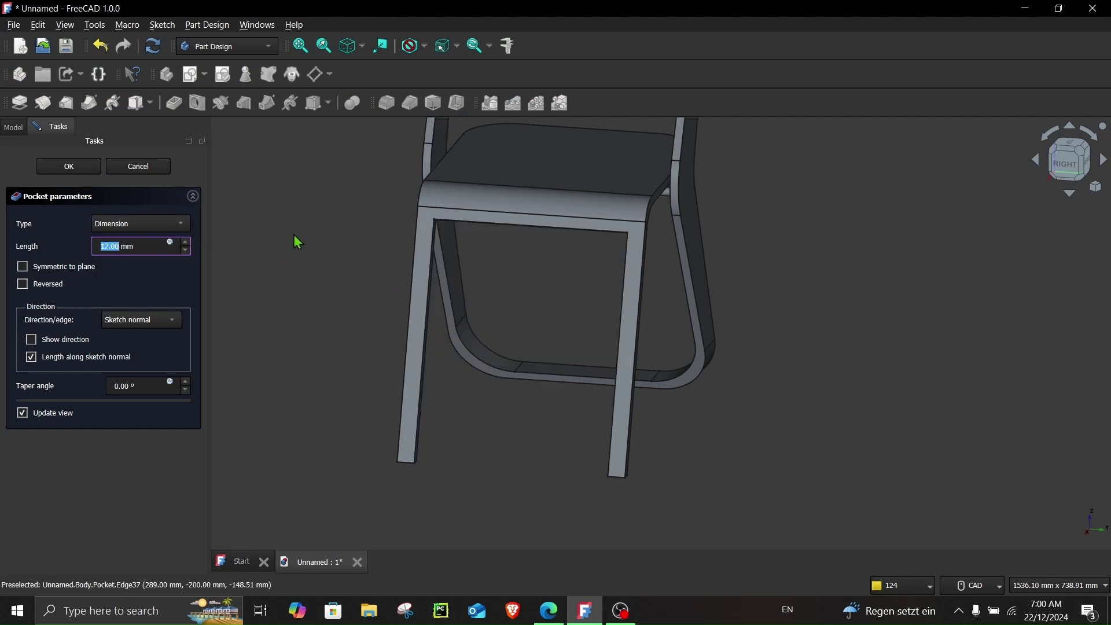
left_click(62, 171)
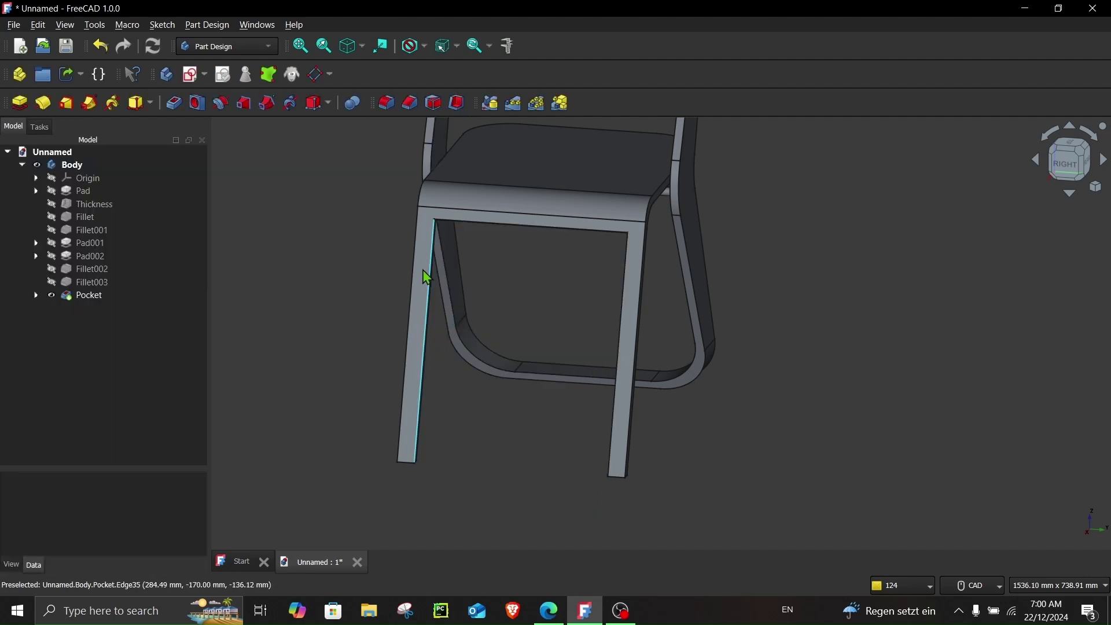
- Fillet the two inner rail-leg corner edges, Edge68 and Edge67
middle_click_drag(322, 265, 367, 246)
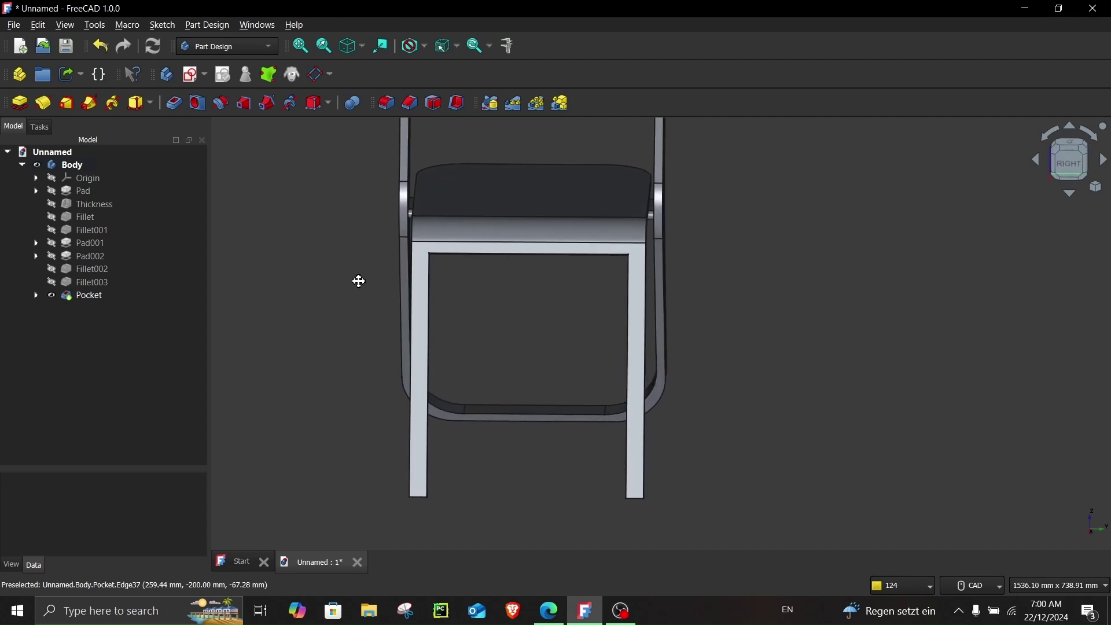
middle_click_drag(359, 290, 450, 129)
left_click(387, 103)
scroll(461, 298, "up", 5)
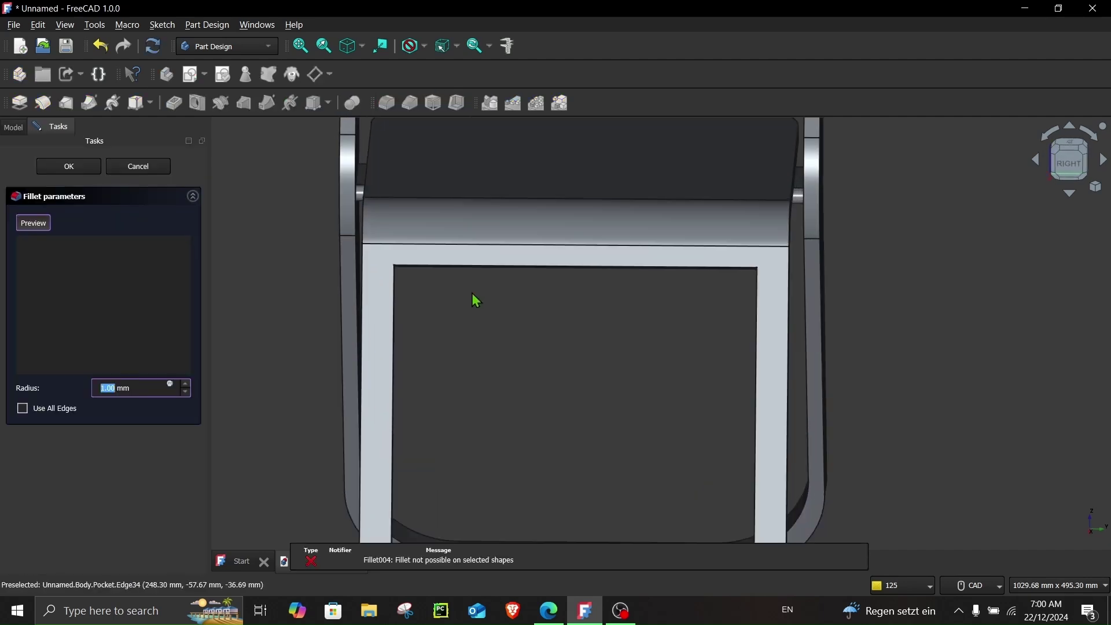
middle_click_drag(461, 298, 412, 253)
scroll(459, 340, "up", 3)
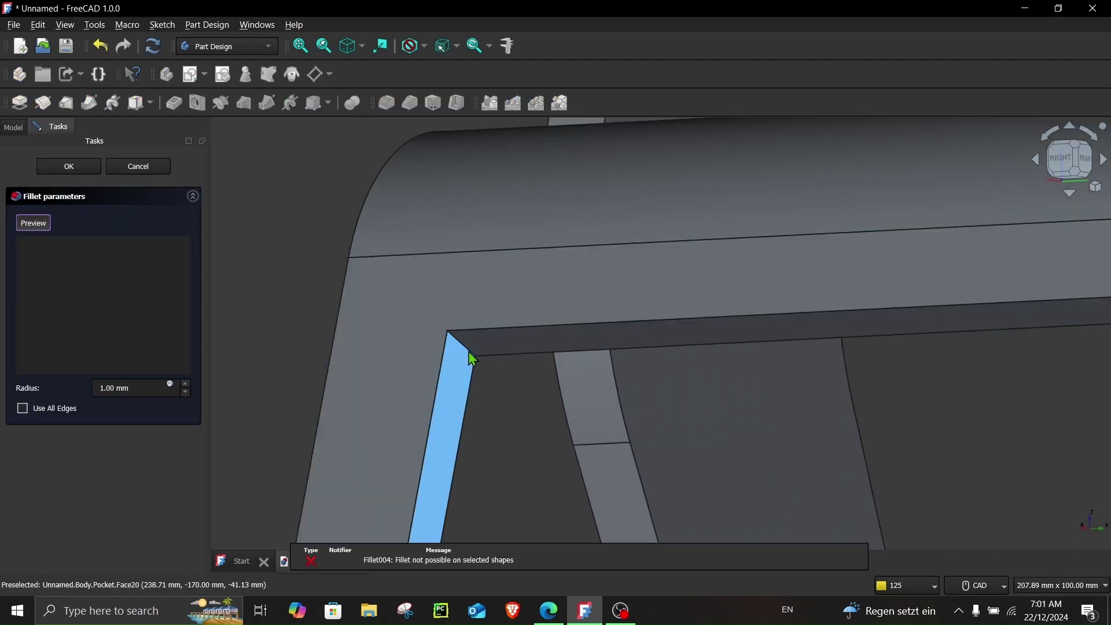
left_click(469, 359)
scroll(480, 363, "down", 2)
mouse_move(485, 363)
middle_mouse_down()
mouse_move(762, 385)
mouse_move(824, 377)
middle_mouse_up()
scroll(786, 363, "up", 3)
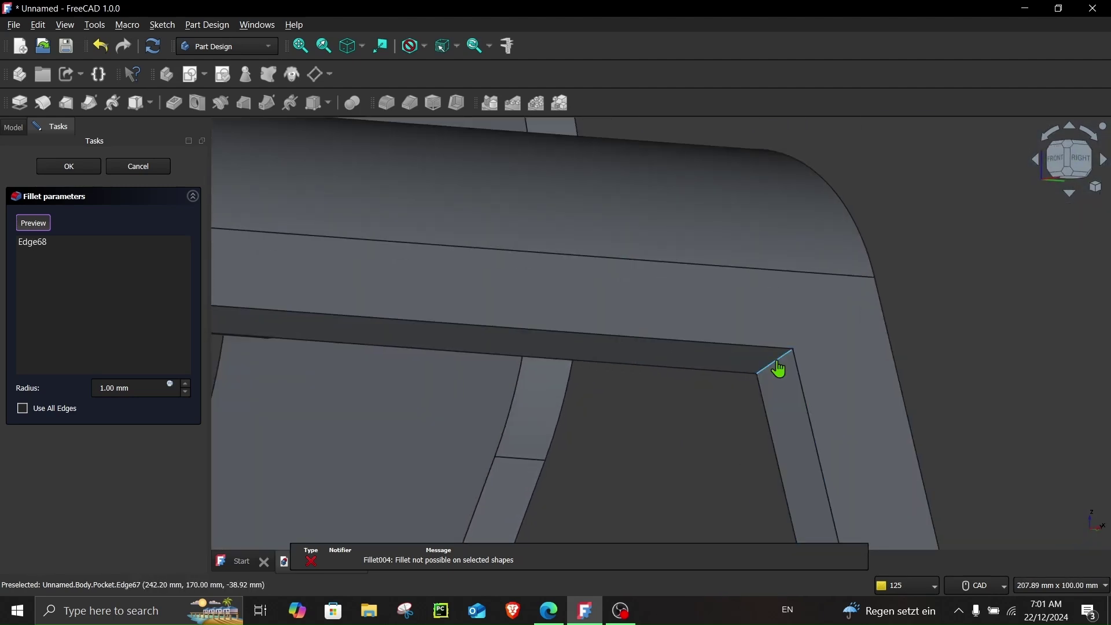
left_click(777, 360)
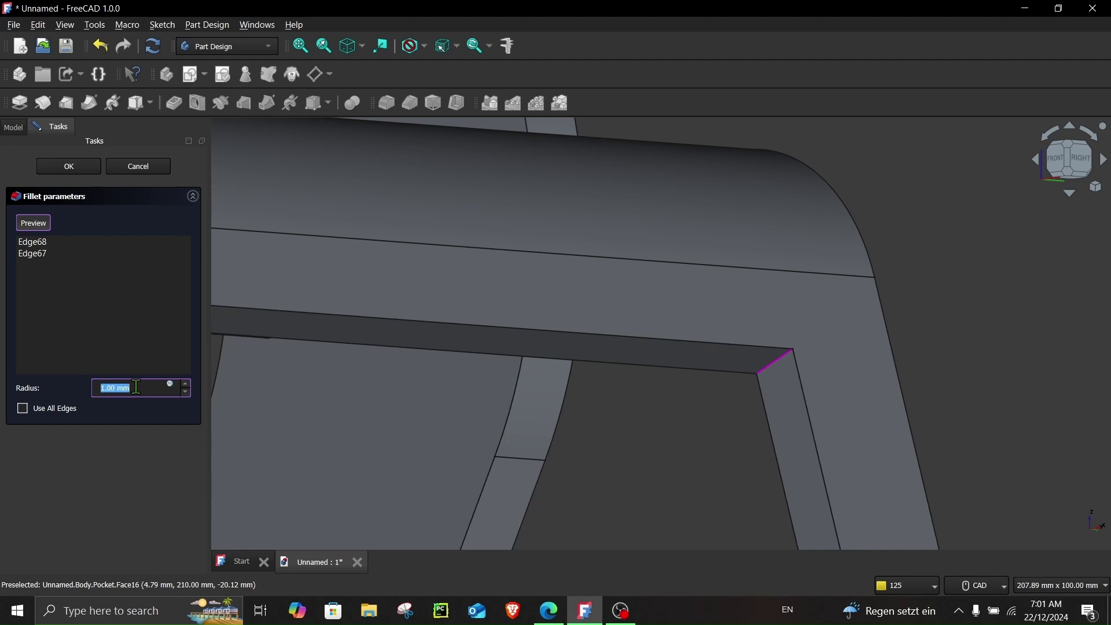
type("30")
key("Return")
scroll(457, 372, "down", 4)
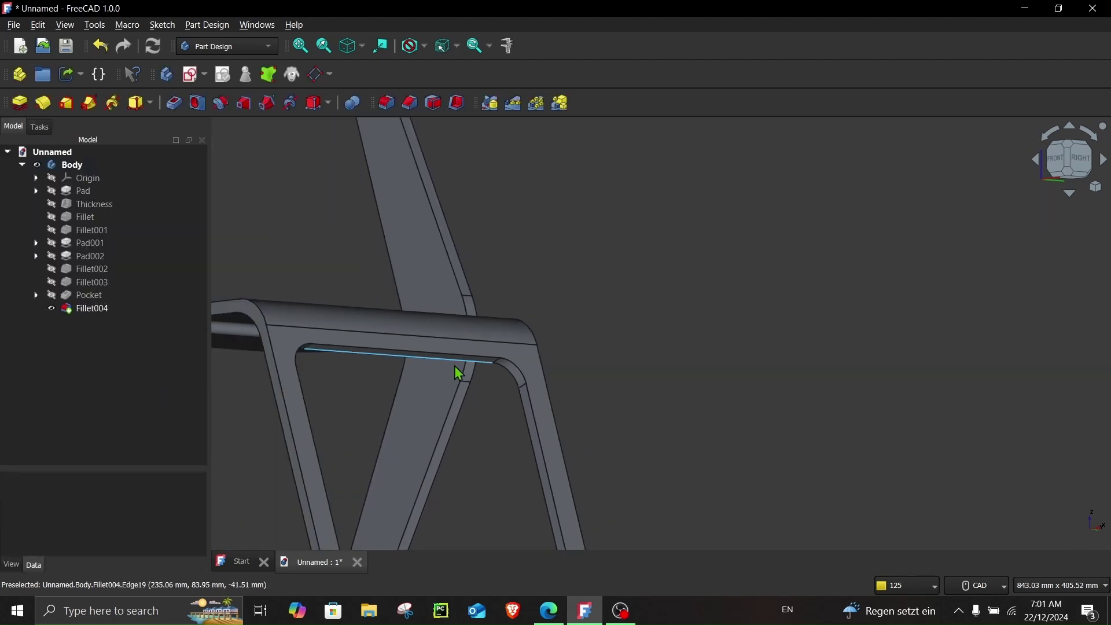
mouse_move(596, 236)
middle_mouse_down()
mouse_move(698, 335)
mouse_move(683, 293)
mouse_move(818, 275)
mouse_move(838, 255)
mouse_move(675, 308)
mouse_move(718, 320)
mouse_move(758, 305)
mouse_move(864, 303)
middle_mouse_up()
scroll(636, 267, "down", 4)
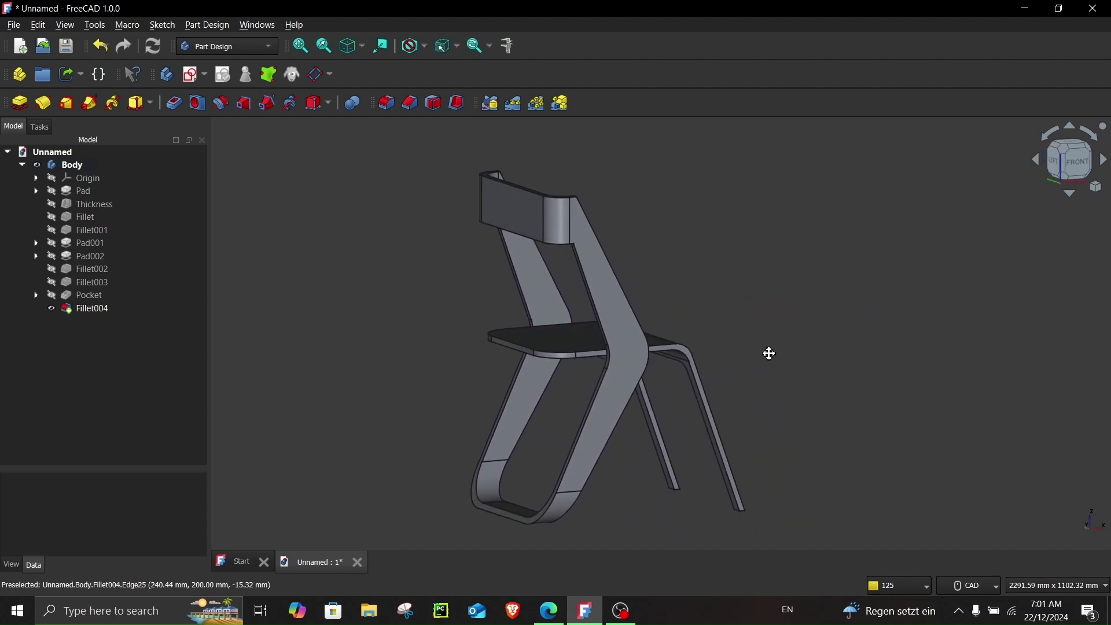